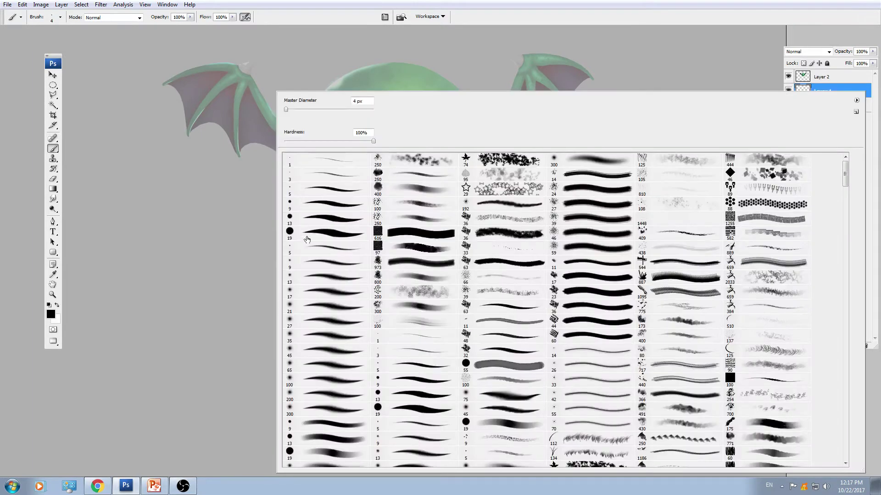
Choose a 40 px tapered brush from the brush preset library.
left_click_drag(846, 176, 849, 246)
left_click(326, 331)
key("Return")
mouse_move(213, 275)
left_mouse_down()
mouse_move(299, 275)
mouse_move(447, 296)
left_mouse_up()
key("ctrl+z")
left_click_drag(355, 278, 402, 230)
key("ctrl+z")
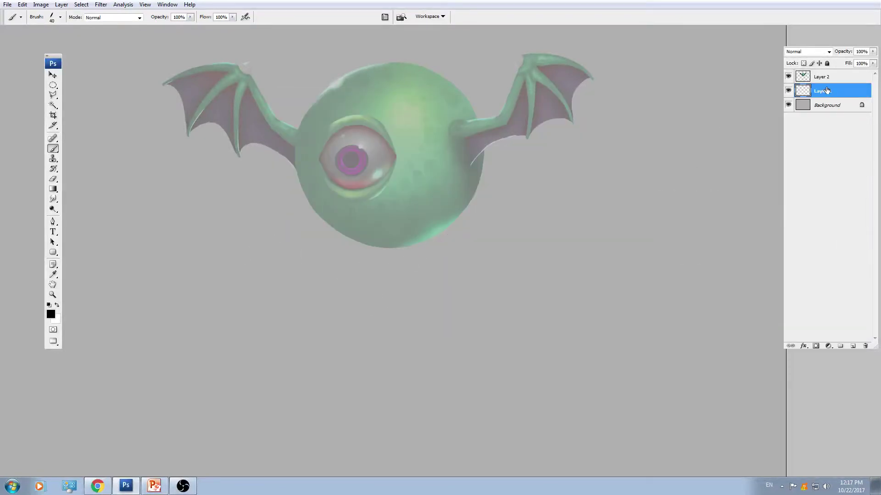
Group Layer 1 and Layer 2, expand the group and make Layer 1 active for sketching.
key("ctrl+plus")
left_click_drag(329, 116, 335, 250)
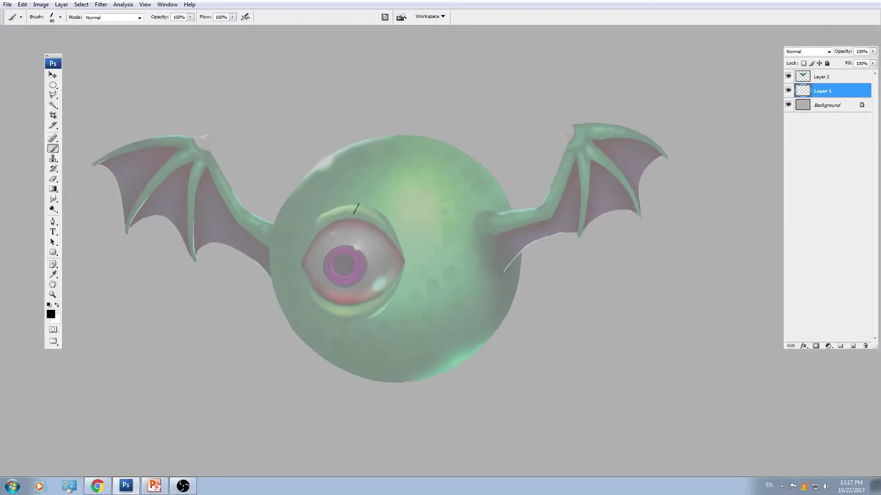
key("ctrl+plus")
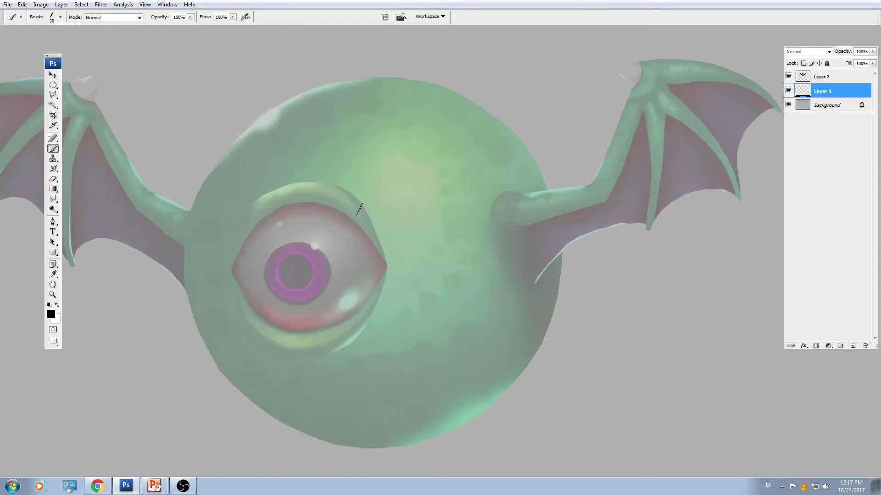
left_click_drag(433, 310, 448, 245)
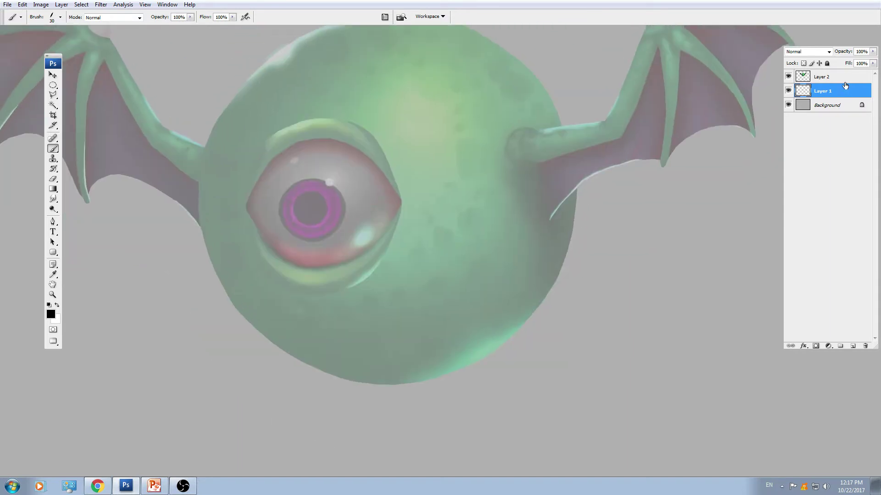
left_click(843, 79, "shift")
key("ctrl+g")
left_click(798, 75)
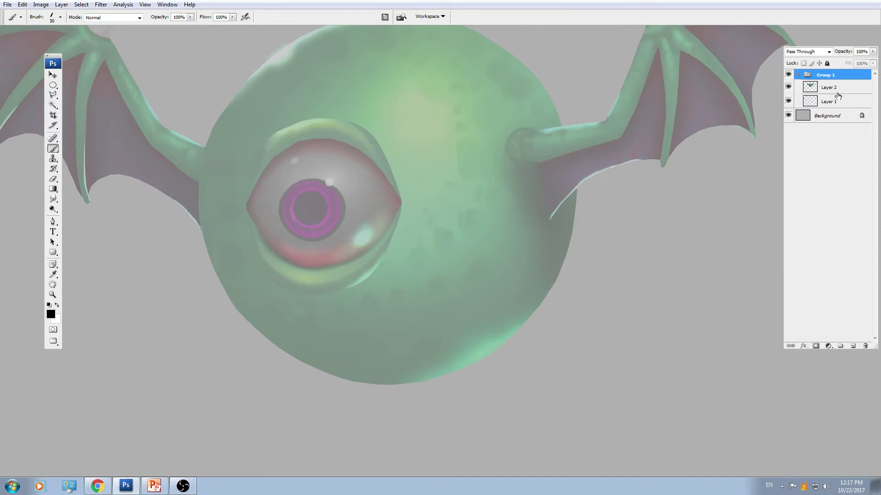
left_click(830, 102)
Reduce the brush to 20 px and sketch a short cylindrical neck at the bottom of the green head.
mouse_move(407, 294)
left_mouse_down()
mouse_move(435, 138)
mouse_move(368, 212)
mouse_move(403, 193)
mouse_move(408, 216)
mouse_move(441, 203)
left_mouse_up()
key("bracketleft")
left_click_drag(390, 188, 434, 179)
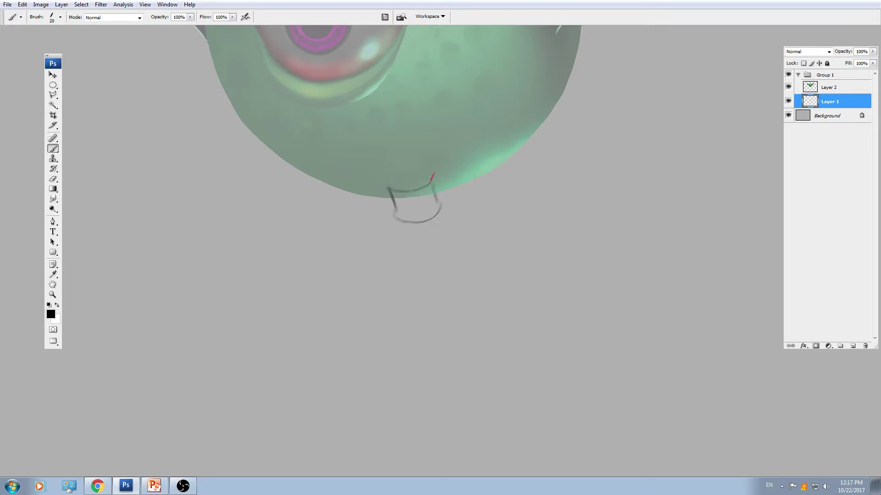
Sketch the shoulder lines, a rounded egg-shaped ribcage below the neck and a ball joint at each shoulder.
mouse_move(393, 214)
left_mouse_down()
mouse_move(413, 173)
mouse_move(372, 180)
left_mouse_up()
left_click_drag(459, 160, 509, 170)
mouse_move(436, 172)
left_mouse_down()
mouse_move(431, 163)
mouse_move(369, 166)
left_mouse_up()
key("ctrl+alt+z")
key("ctrl+alt+z")
left_click_drag(454, 146, 500, 154)
mouse_move(401, 166)
left_mouse_down()
mouse_move(360, 167)
mouse_move(354, 200)
mouse_move(436, 255)
mouse_move(400, 269)
mouse_move(460, 275)
mouse_move(489, 260)
mouse_move(499, 222)
mouse_move(490, 156)
mouse_move(467, 162)
mouse_move(487, 201)
mouse_move(505, 164)
left_mouse_up()
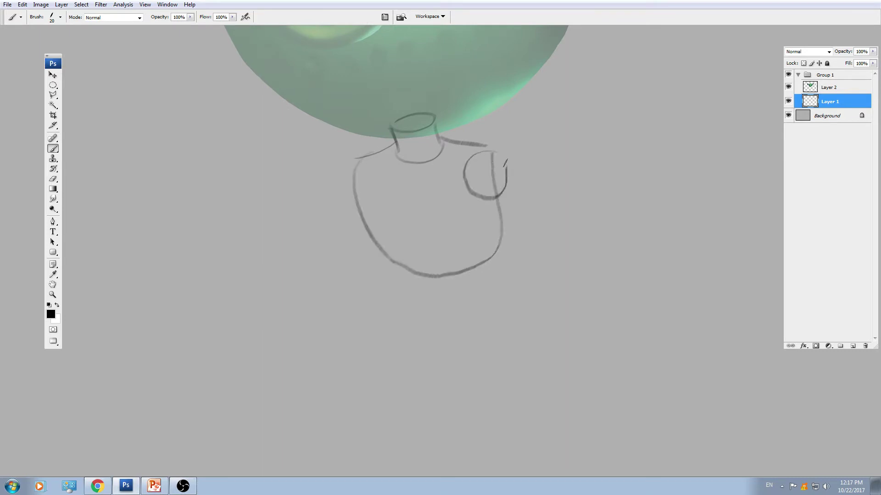
left_click_drag(377, 152, 351, 198)
Sketch the narrow waist beneath the ribcage, the pelvis and a round hip joint on each side.
mouse_move(474, 154)
left_mouse_down()
mouse_move(506, 152)
mouse_move(511, 132)
left_mouse_up()
left_click_drag(419, 220, 442, 267)
left_click_drag(511, 211, 516, 256)
mouse_move(443, 263)
left_mouse_down()
mouse_move(482, 276)
mouse_move(510, 249)
left_mouse_up()
mouse_move(449, 271)
left_mouse_down()
mouse_move(465, 238)
mouse_move(480, 280)
mouse_move(538, 235)
left_mouse_up()
left_click_drag(507, 270, 547, 245)
left_click_drag(451, 240, 468, 247)
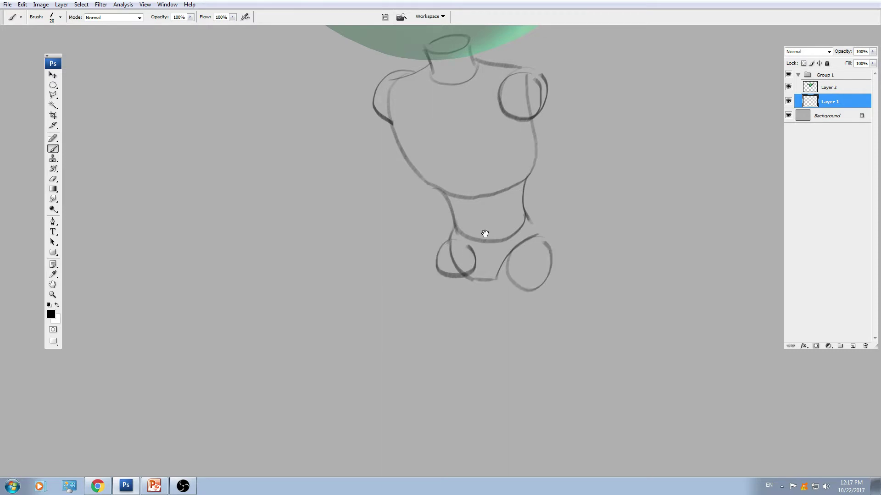
Sketch the bent thigh on the figure's left side of the picture, ending in a small round knee joint.
left_click_drag(485, 234, 547, 188)
left_click_drag(500, 206, 426, 253)
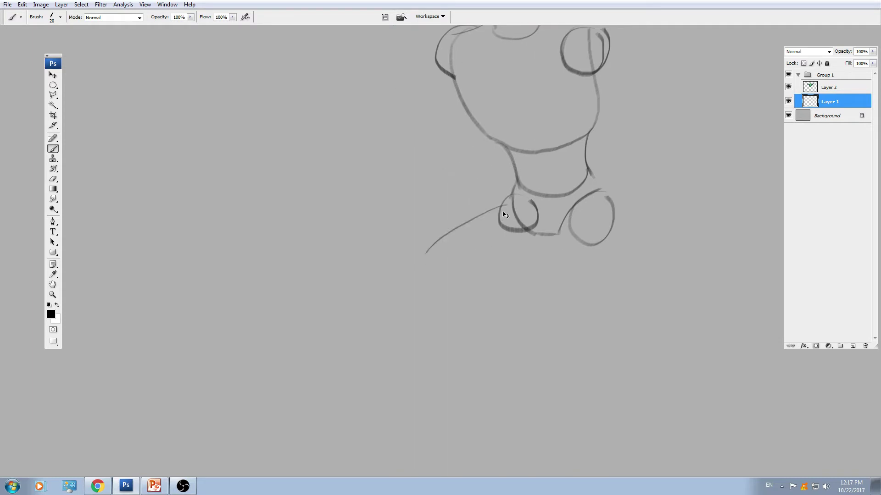
key("ctrl+z")
left_click_drag(503, 198, 421, 254)
mouse_move(505, 196)
left_mouse_down()
mouse_move(519, 231)
mouse_move(437, 263)
left_mouse_up()
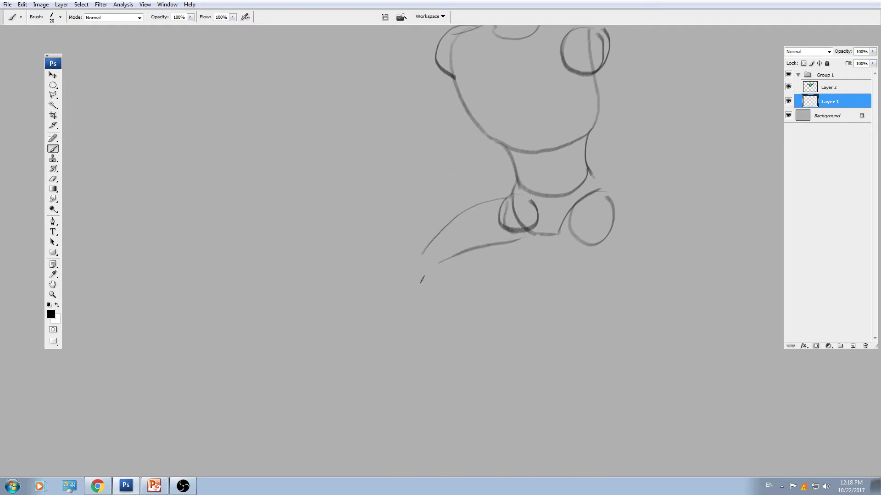
key("ctrl+z")
mouse_move(527, 236)
left_mouse_down()
mouse_move(449, 269)
mouse_move(365, 263)
left_mouse_up()
Sketch the opposite thigh running down from the right-hand hip joint to an oval knee joint.
left_click_drag(493, 240, 531, 203)
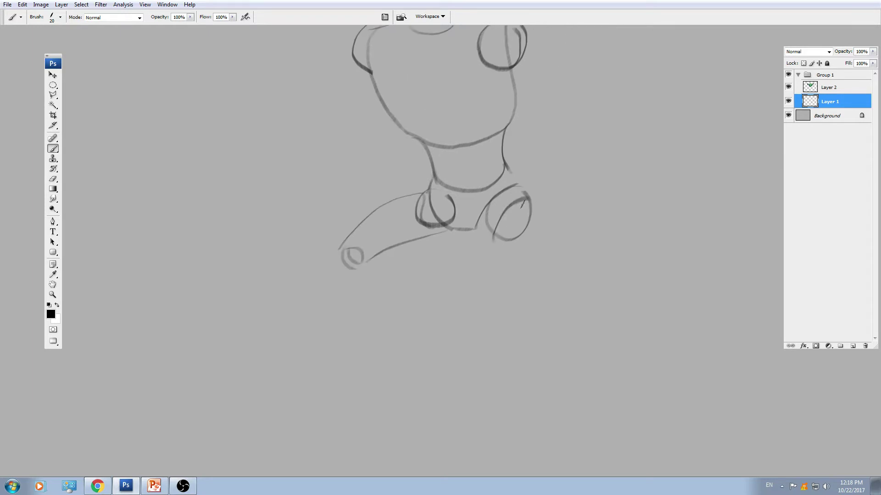
key("ctrl+z")
mouse_move(522, 195)
left_mouse_down()
mouse_move(488, 236)
mouse_move(496, 212)
mouse_move(518, 264)
left_mouse_up()
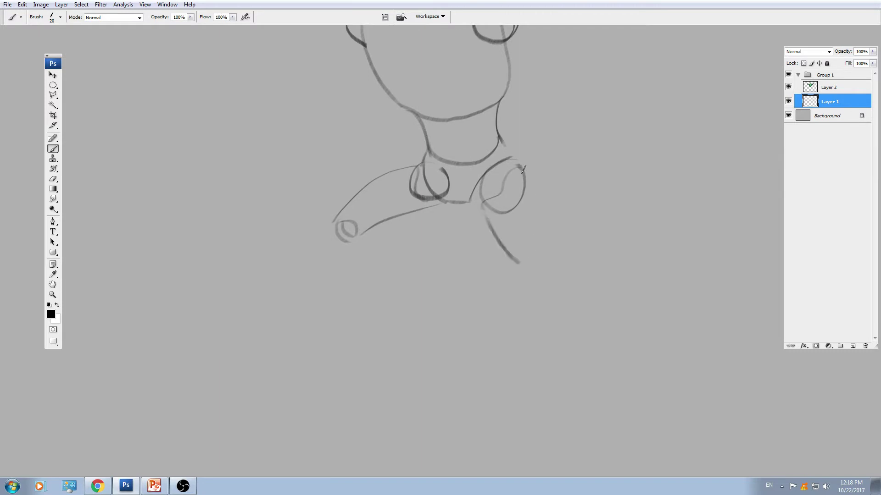
left_click_drag(524, 166, 539, 260)
left_click_drag(379, 260, 419, 266)
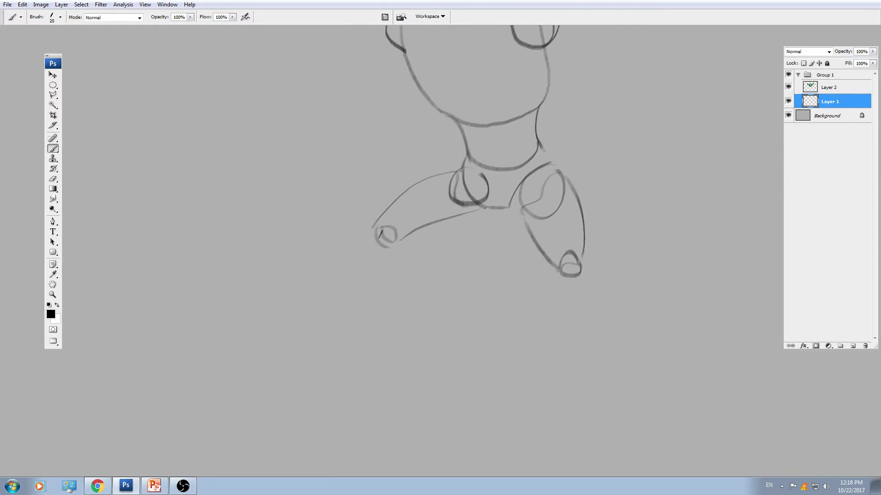
Draw both lower legs from the knees down, closing each with a curved ankle band.
left_click_drag(378, 226, 410, 289)
mouse_move(407, 233)
left_mouse_down()
mouse_move(434, 288)
mouse_move(432, 257)
left_mouse_up()
left_click_drag(411, 258, 435, 268)
left_click_drag(416, 274, 438, 271)
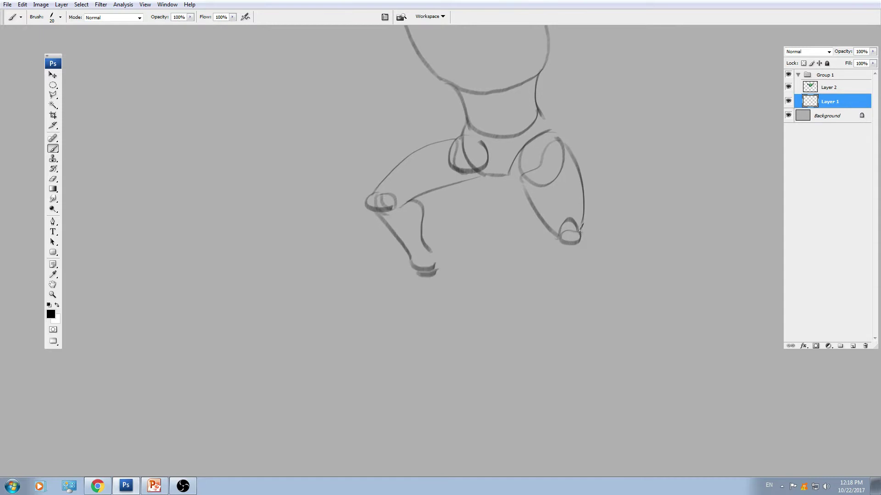
left_click_drag(580, 227, 601, 282)
mouse_move(559, 243)
left_mouse_down()
mouse_move(588, 296)
mouse_move(600, 294)
mouse_move(602, 270)
left_mouse_up()
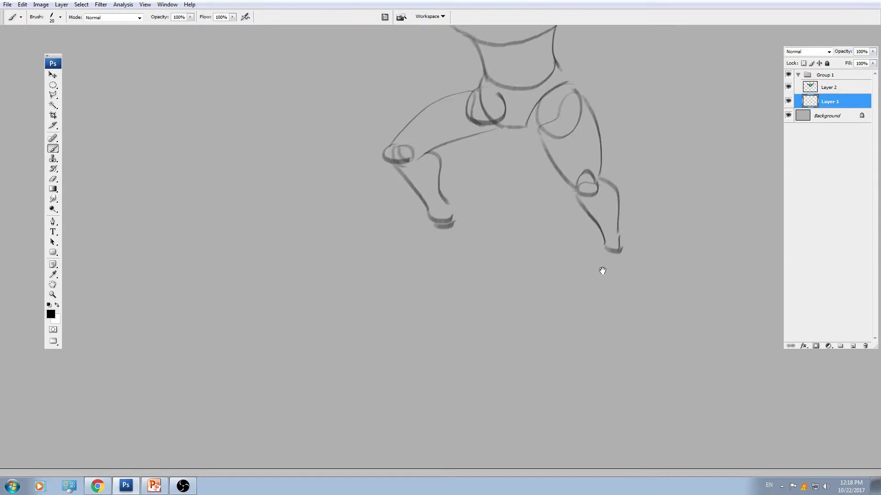
Sketch both feet below the ankles, one pointing sideways with heel and toe sections, the other facing forward.
left_click_drag(434, 225, 454, 223)
left_click_drag(454, 221, 469, 244)
mouse_move(418, 243)
left_mouse_down()
mouse_move(447, 233)
mouse_move(402, 252)
mouse_move(390, 271)
mouse_move(449, 272)
left_mouse_up()
mouse_move(431, 242)
left_mouse_down()
mouse_move(465, 269)
mouse_move(505, 225)
left_mouse_up()
mouse_move(618, 254)
left_mouse_down()
mouse_move(566, 241)
mouse_move(577, 260)
left_mouse_up()
mouse_move(596, 230)
left_mouse_down()
mouse_move(604, 258)
mouse_move(582, 252)
left_mouse_up()
mouse_move(579, 252)
left_mouse_down()
mouse_move(570, 267)
mouse_move(578, 296)
mouse_move(596, 301)
left_mouse_up()
left_click_drag(607, 299, 619, 283)
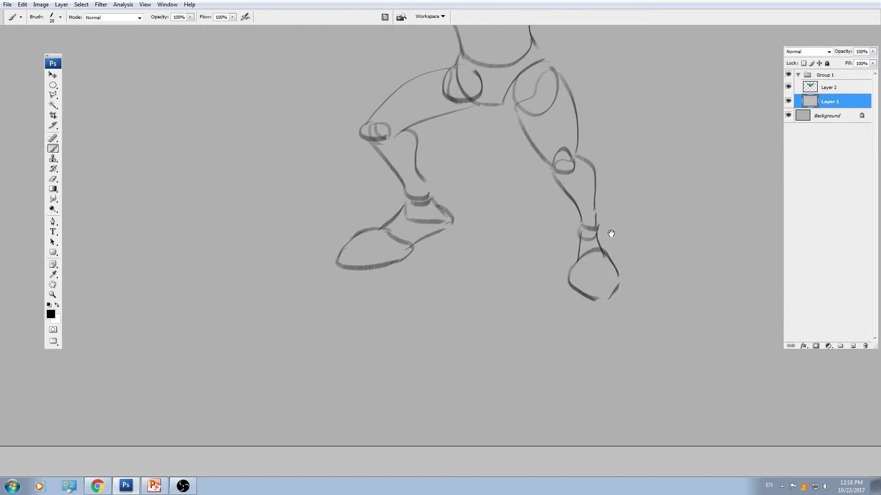
Add pointed deltoid shapes over both shoulder joints and a wavy contour line across the lower ribcage.
left_click_drag(590, 108, 547, 326)
left_click_drag(501, 120, 510, 168)
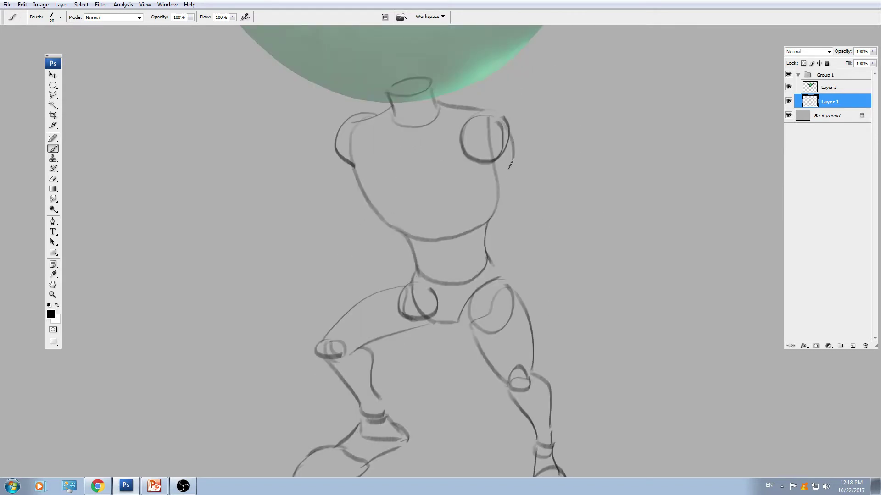
left_click_drag(471, 145, 497, 161)
left_click_drag(340, 127, 328, 173)
left_click_drag(344, 158, 353, 167)
left_click_drag(497, 173, 466, 158)
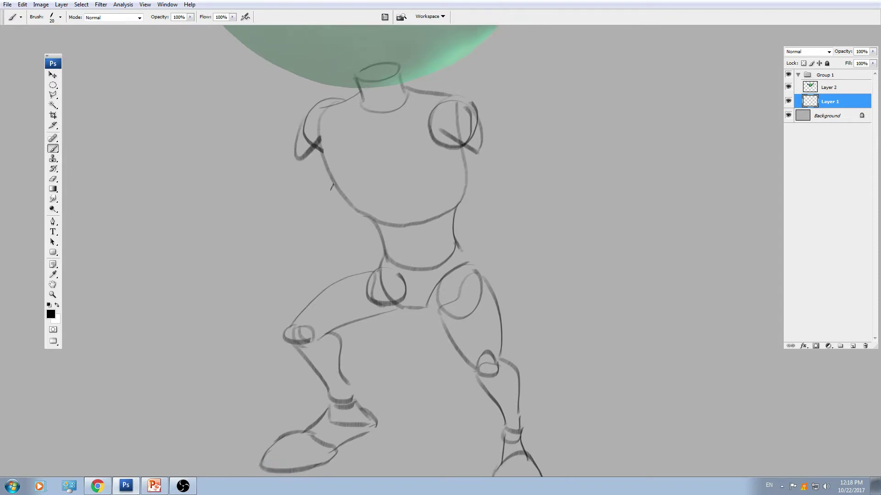
mouse_move(332, 186)
left_mouse_down()
mouse_move(427, 202)
mouse_move(452, 187)
left_mouse_up()
left_click_drag(502, 161, 468, 163)
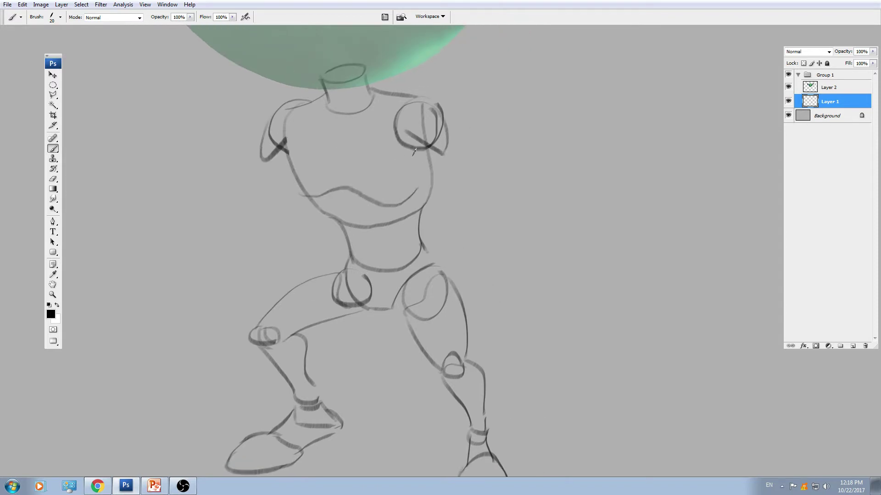
Sketch the upper arm and round elbow joint below the right-hand shoulder.
left_click_drag(414, 152, 472, 209)
left_click_drag(452, 125, 500, 220)
left_click_drag(380, 198, 526, 219)
Sketch the whole left-hand arm: upper arm, round elbow, long forearm, wrist and a simple block hand.
left_click_drag(411, 163, 392, 232)
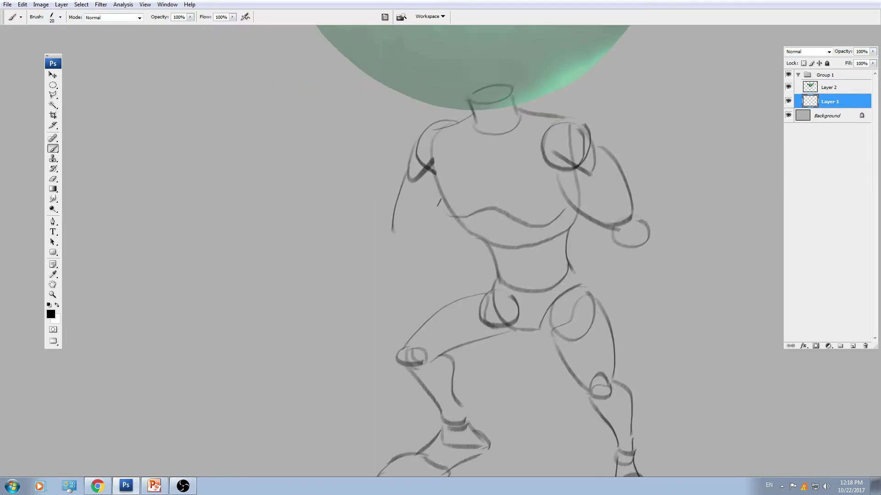
mouse_move(439, 202)
left_mouse_down()
mouse_move(418, 253)
mouse_move(399, 249)
mouse_move(423, 208)
mouse_move(362, 325)
mouse_move(352, 361)
mouse_move(370, 372)
left_mouse_up()
mouse_move(358, 369)
left_mouse_down()
mouse_move(374, 328)
mouse_move(381, 340)
mouse_move(371, 344)
left_mouse_up()
mouse_move(360, 335)
left_mouse_down()
mouse_move(330, 400)
mouse_move(352, 409)
mouse_move(384, 393)
left_mouse_up()
left_click_drag(353, 409, 363, 407)
left_click_drag(519, 312, 350, 341)
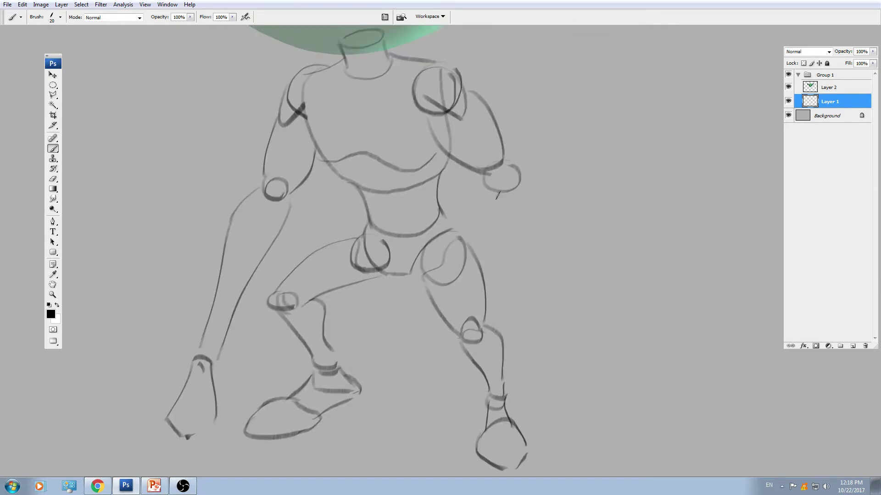
Draw the long right-hand forearm down from the elbow, with a wrist band and a block hand.
left_click_drag(497, 195, 560, 419)
left_click_drag(523, 181, 557, 285)
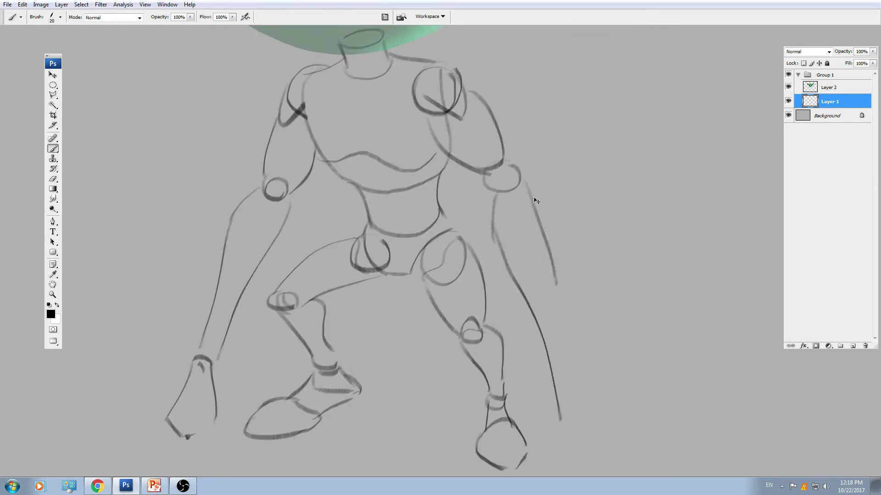
key("ctrl+z")
mouse_move(463, 164)
left_mouse_down()
mouse_move(506, 199)
mouse_move(529, 202)
mouse_move(553, 234)
left_mouse_up()
mouse_move(544, 237)
left_mouse_down()
mouse_move(541, 196)
mouse_move(568, 343)
left_mouse_up()
mouse_move(554, 351)
left_mouse_down()
mouse_move(570, 353)
mouse_move(585, 406)
mouse_move(543, 399)
left_mouse_up()
left_click_drag(540, 399, 579, 395)
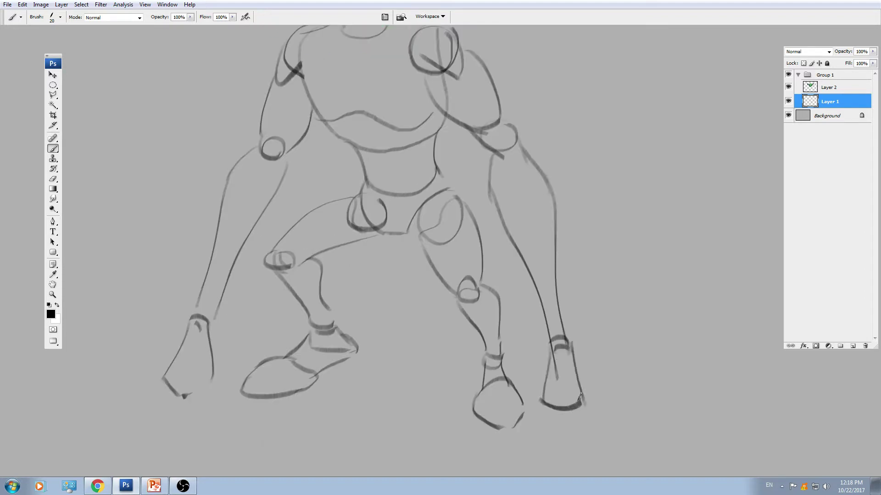
key("ctrl+minus")
left_click_drag(507, 262, 580, 307)
key("v")
left_click_drag(558, 328, 553, 327)
key("ctrl+z")
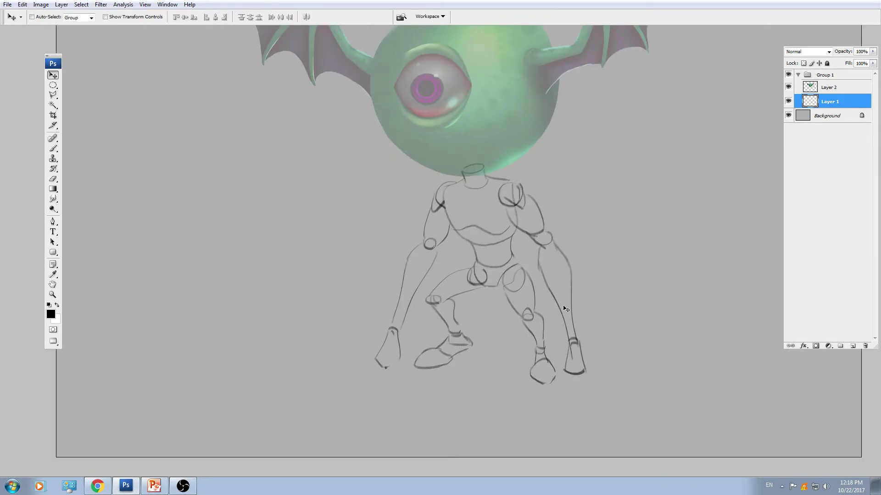
key("ctrl+plus")
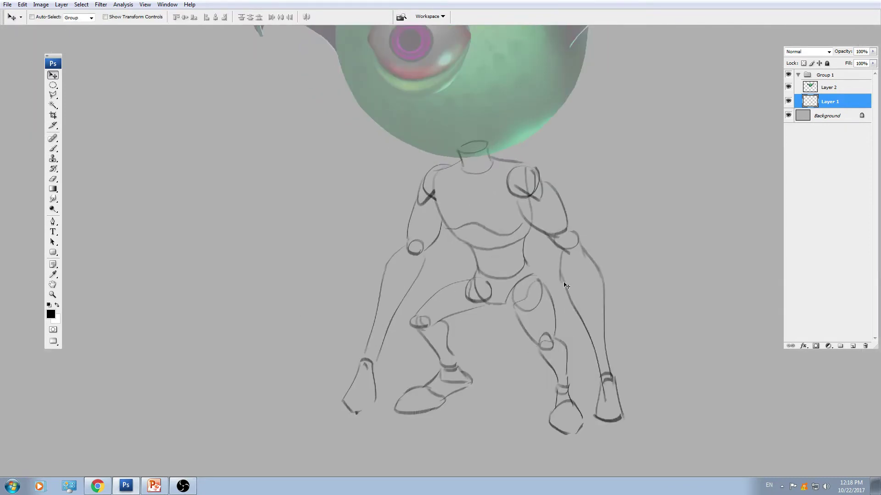
key("ctrl+minus")
left_click_drag(554, 229, 600, 275)
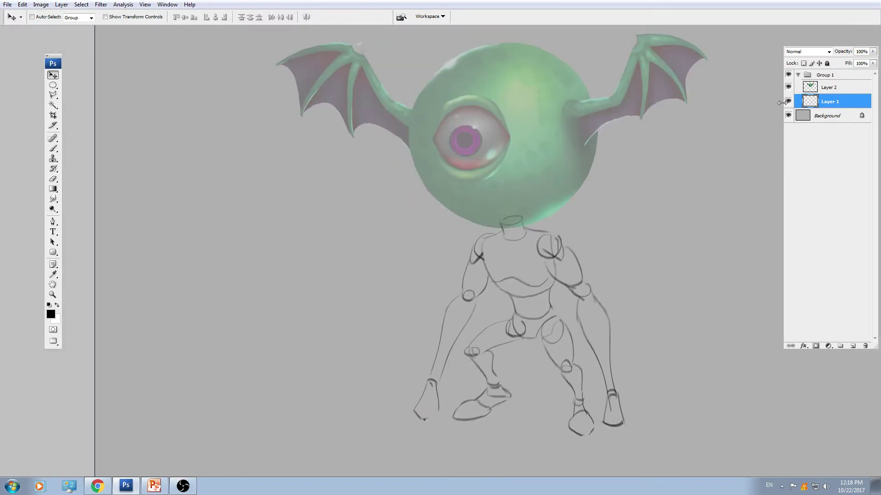
Extend the canvas to the right with the Crop tool to make room beside the creature.
key("ctrl+minus")
key("ctrl+minus")
left_click(824, 77)
key("c")
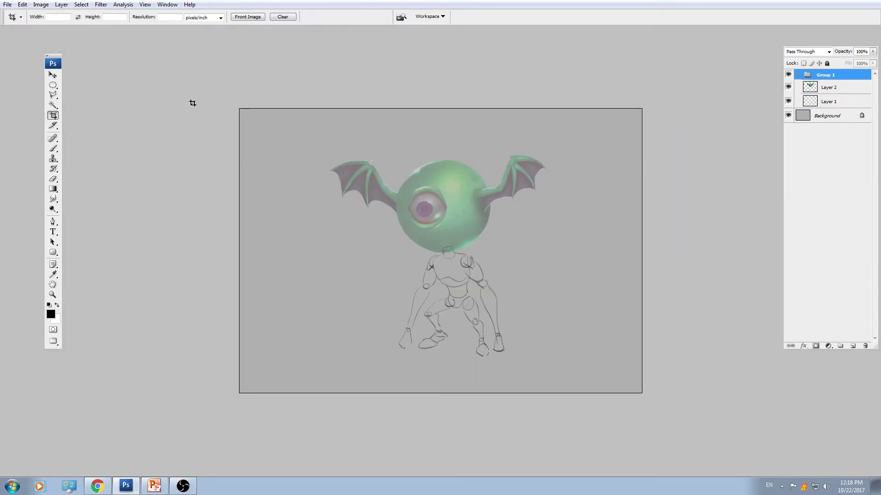
left_click_drag(191, 102, 642, 393)
left_click_drag(644, 251, 796, 251)
key("Return")
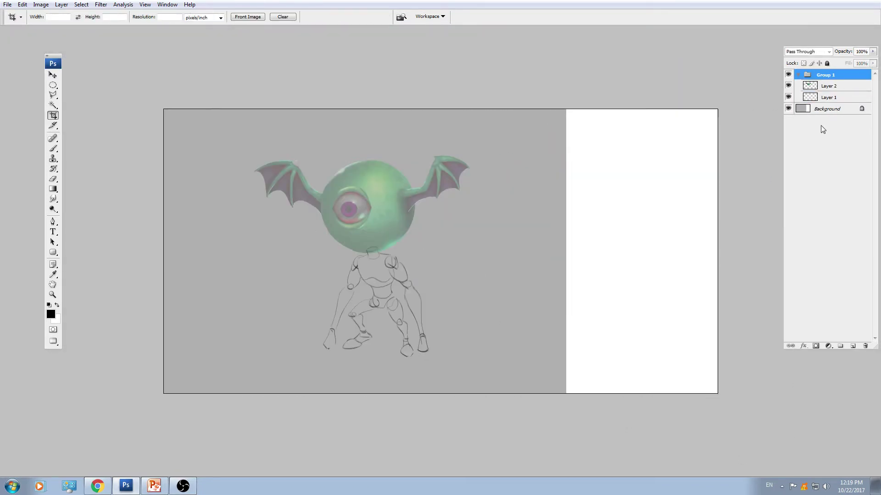
Fill the whole Background layer with the gray sampled from the existing backdrop.
left_click(827, 110)
key("b")
left_click(491, 258, "alt")
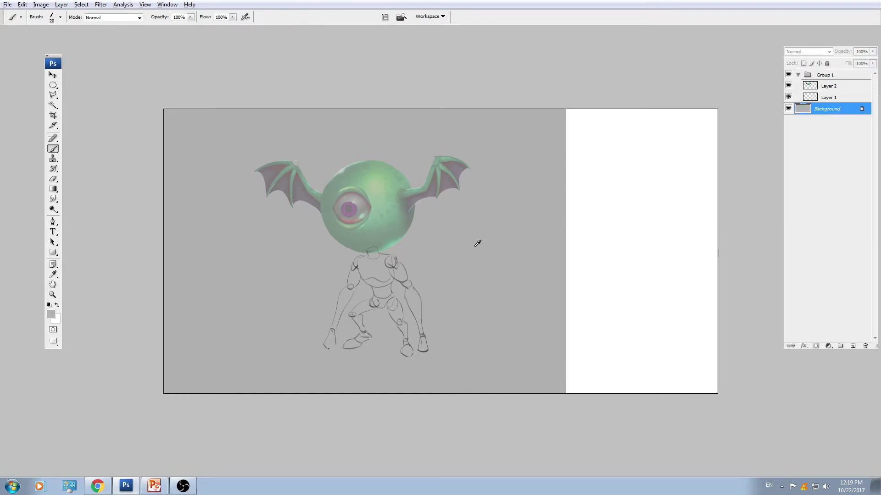
key("alt+BackSpace")
Move the whole Group 1 creature toward the left side of the widened canvas.
left_click(825, 86)
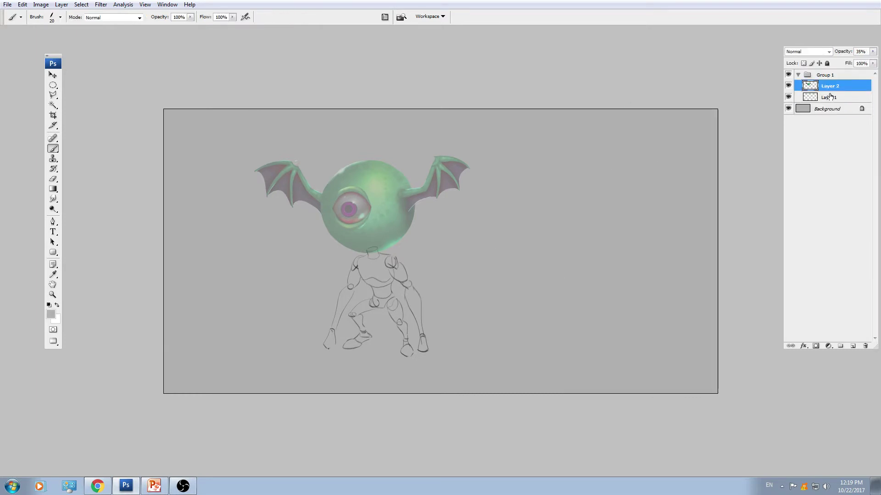
left_click(826, 75)
key("v")
left_click_drag(354, 267, 279, 274)
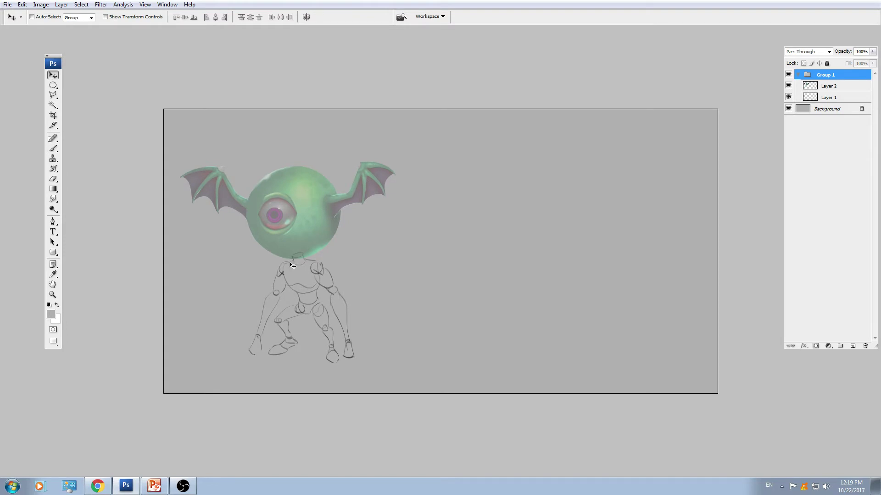
Collapse Group 1 and duplicate it, placing the copy in the empty space to the right of the original creature.
key("ctrl+plus")
key("ctrl+plus")
left_click_drag(423, 238, 608, 174)
left_click(831, 88)
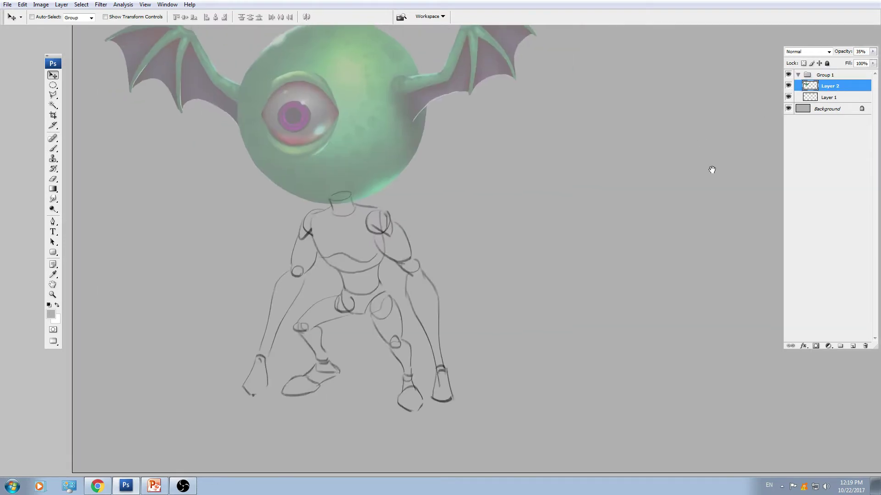
left_click_drag(711, 169, 624, 165)
left_click(798, 75)
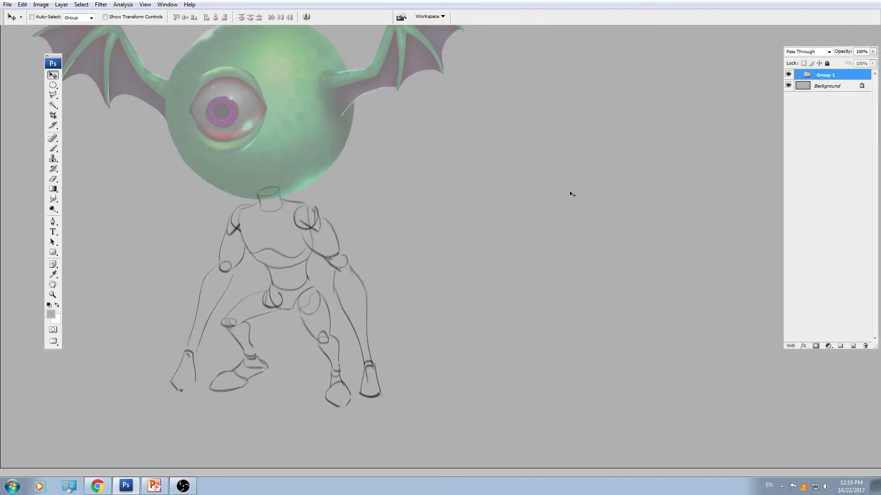
left_click_drag(323, 256, 586, 275)
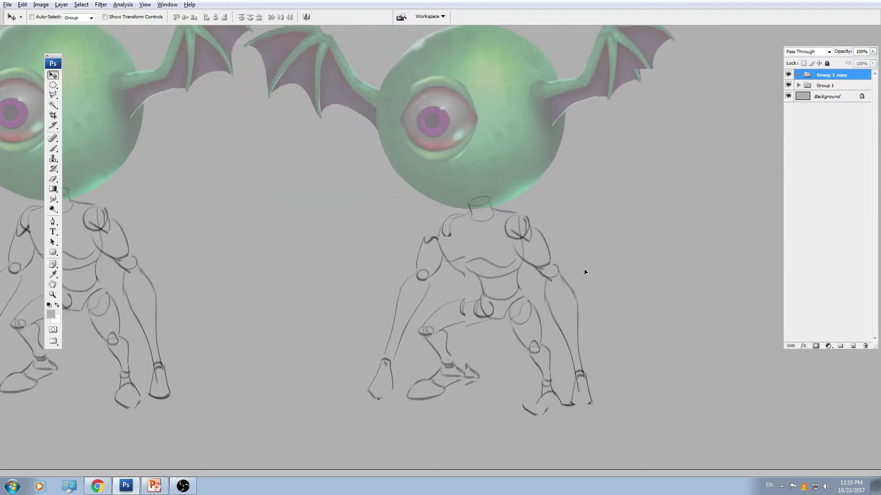
Erase the left wing from Layer 2 copy in the duplicated creature group with a large eraser brush.
key("ctrl+plus")
left_click(798, 75)
left_click(835, 87)
key("e")
key("bracketright")
key("bracketright")
key("bracketright")
key("bracketright")
key("bracketright")
key("bracketright")
key("bracketright")
key("bracketright")
key("bracketright")
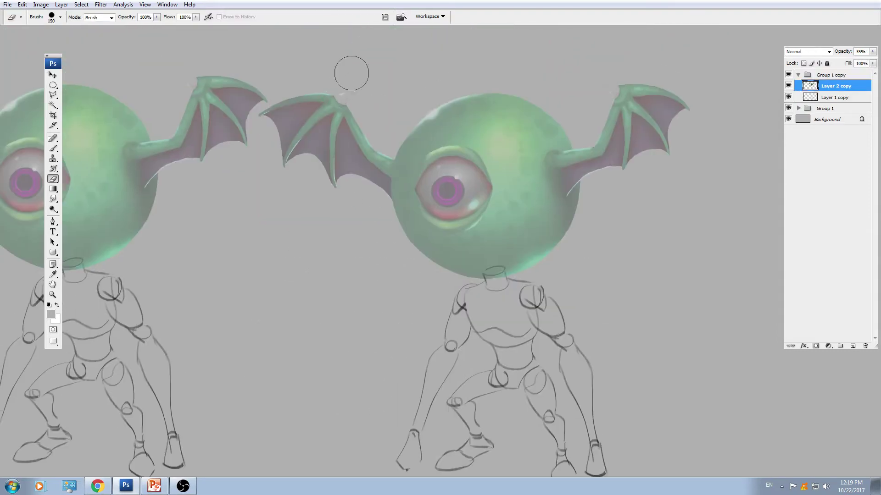
mouse_move(350, 70)
left_mouse_down()
mouse_move(350, 153)
mouse_move(361, 184)
mouse_move(368, 147)
mouse_move(365, 196)
mouse_move(344, 171)
mouse_move(289, 156)
left_mouse_up()
key("bracketright")
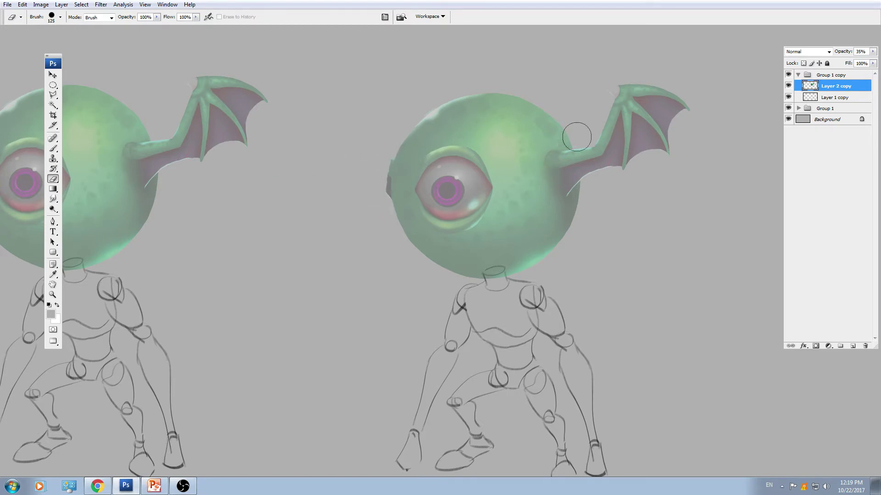
Erase the duplicated head's right wing, and clean up the wing remnant on its left edge with a smaller eraser.
mouse_move(574, 138)
left_mouse_down()
mouse_move(592, 169)
mouse_move(615, 151)
mouse_move(668, 142)
mouse_move(685, 101)
mouse_move(603, 152)
left_mouse_up()
key("bracketleft")
key("bracketleft")
key("bracketleft")
key("bracketleft")
key("bracketleft")
key("bracketleft")
left_click_drag(386, 156, 385, 202)
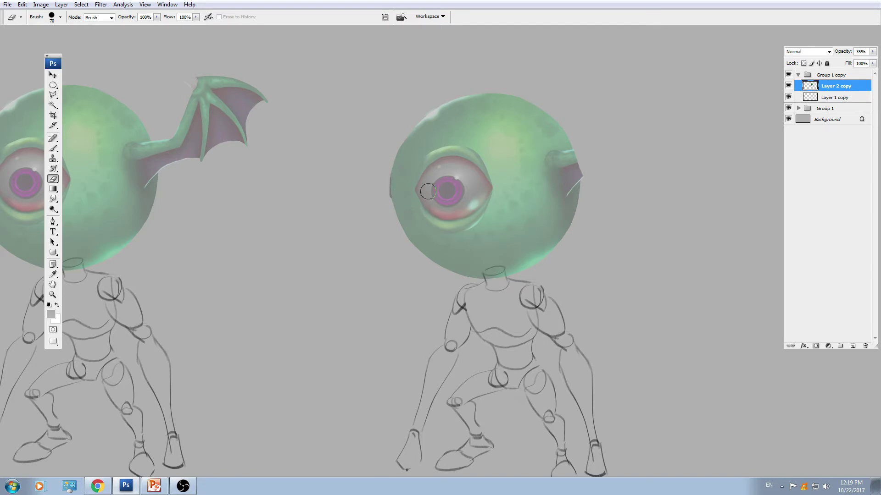
Lower Layer 2 copy's opacity to 13% and add a new layer above the copied body sketch, with black as brush color.
key("Return")
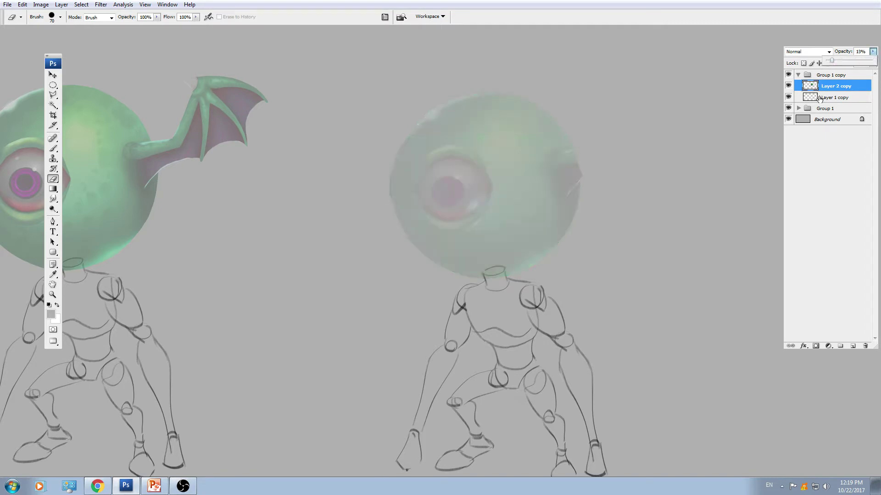
left_click(834, 97)
left_click(853, 347)
key("ctrl+plus")
left_click_drag(483, 201, 470, 256)
key("d")
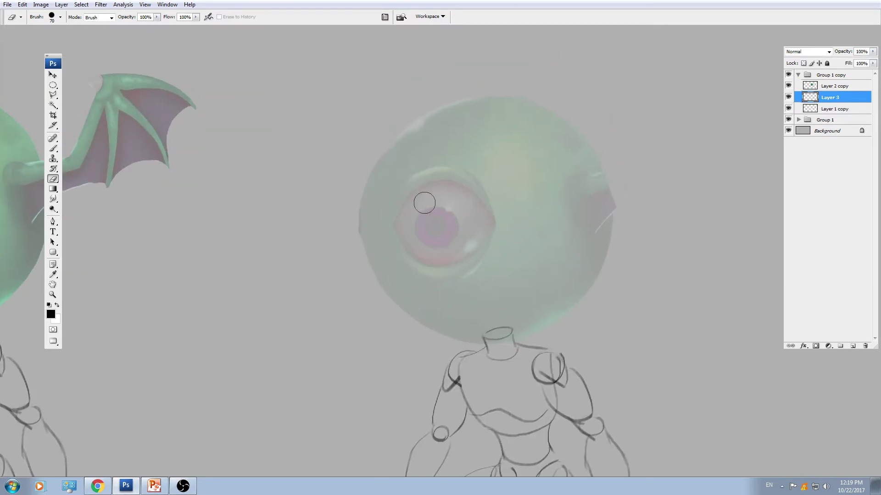
key("b")
Reduce the opacity of the copied body sketch, Layer 1 copy, to 33%.
left_click(840, 112)
left_click(873, 52)
left_click_drag(873, 63, 843, 63)
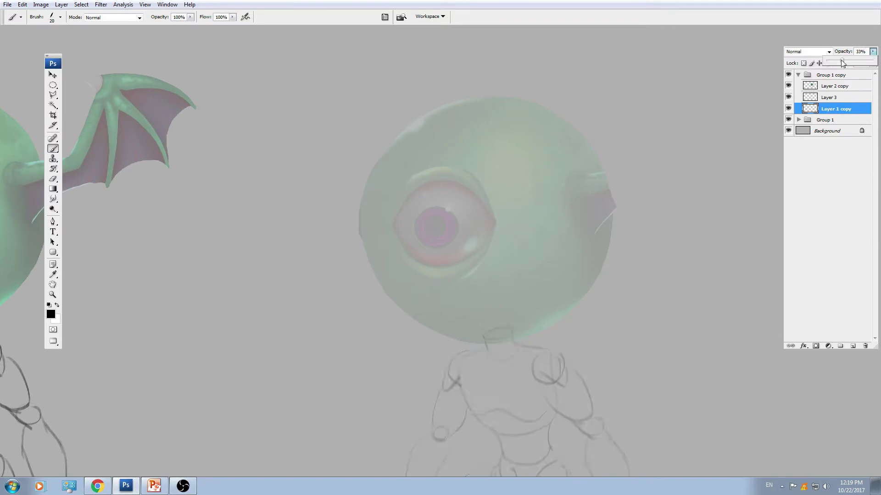
left_click(832, 97, "shift")
key("ctrl+e")
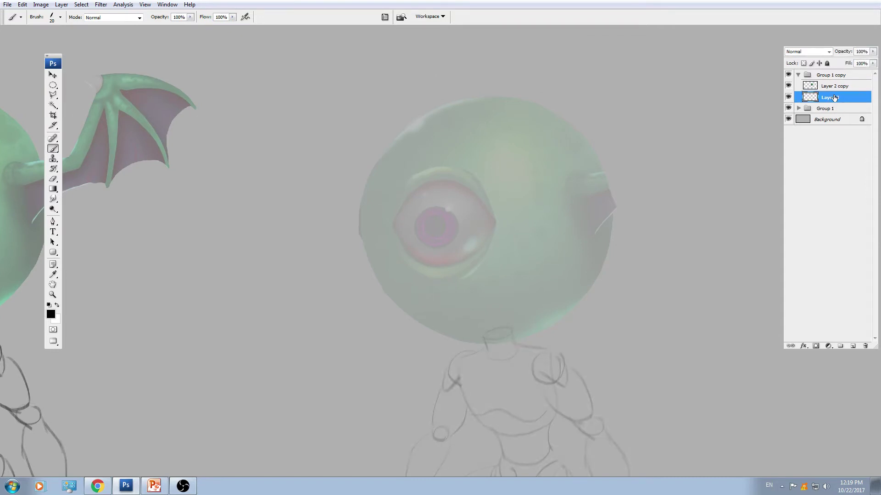
key("ctrl+z")
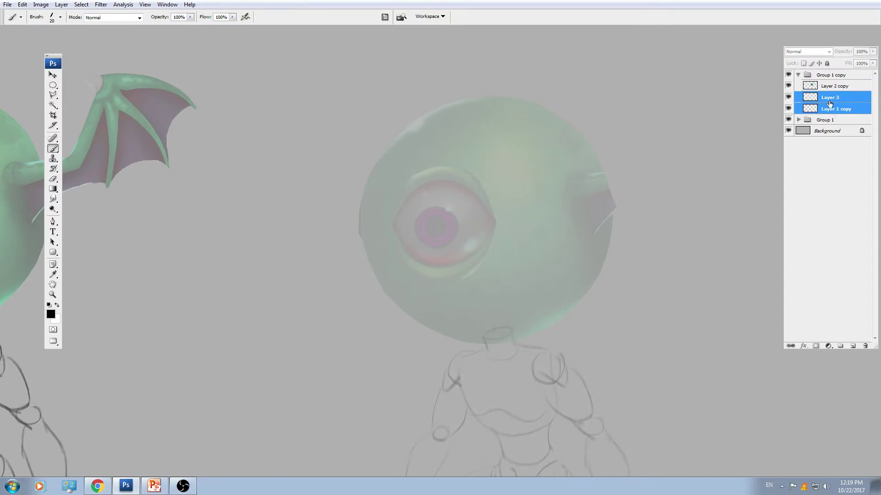
Move Layer 3 below Layer 1 copy and merge the faded body sketch with the faded head layer.
left_click(831, 100)
left_click_drag(843, 100, 840, 113)
left_click(840, 98)
left_click(843, 89, "shift")
key("ctrl+e")
key("v")
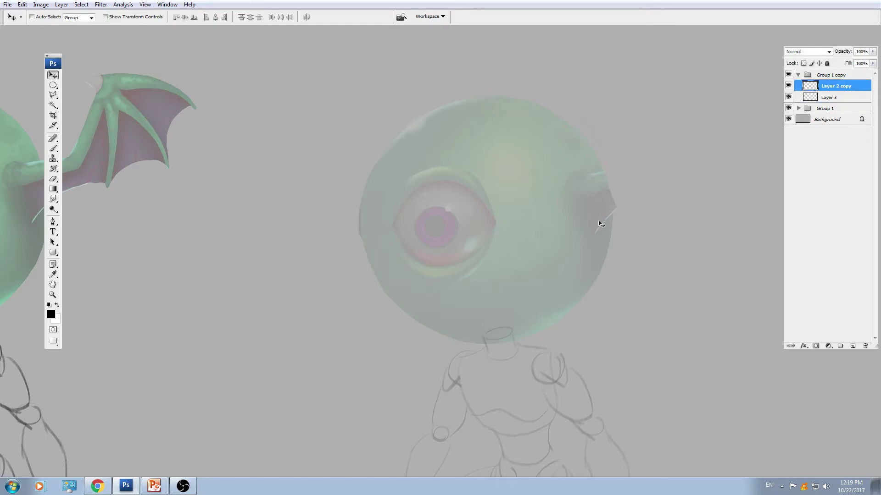
Add a new layer above Layer 3 and brush the forehead, brow bump and bulging eye contour of a side-view head.
left_click(828, 98)
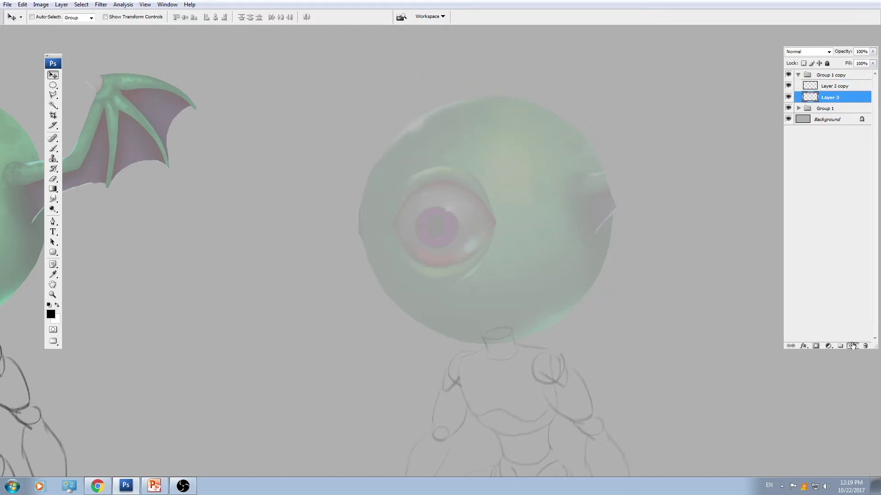
left_click(852, 346)
key("b")
left_click_drag(439, 109, 354, 205)
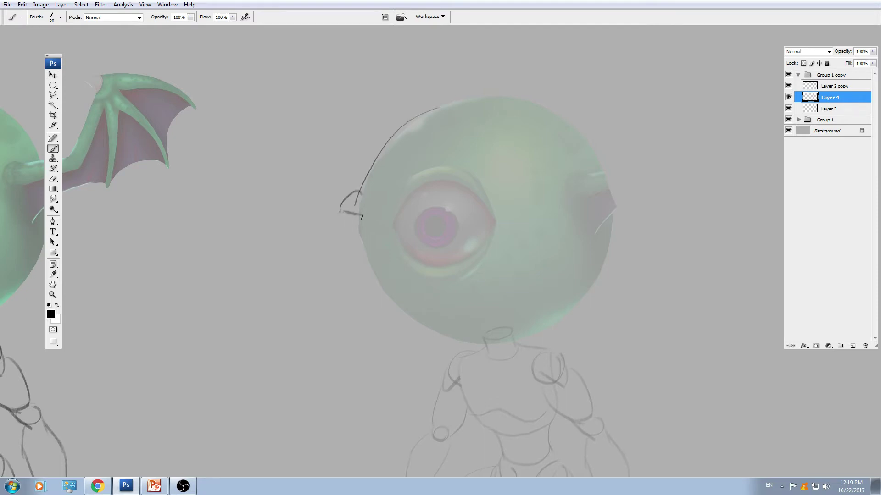
mouse_move(360, 215)
left_mouse_down()
mouse_move(381, 238)
mouse_move(385, 289)
left_mouse_up()
left_click_drag(348, 215, 379, 286)
Draw the lower lid bump and chin curve, and close the round outline around the back of the side-view head.
scroll(380, 275, "down", 3)
mouse_move(383, 252)
left_mouse_down()
mouse_move(394, 272)
mouse_move(457, 314)
left_mouse_up()
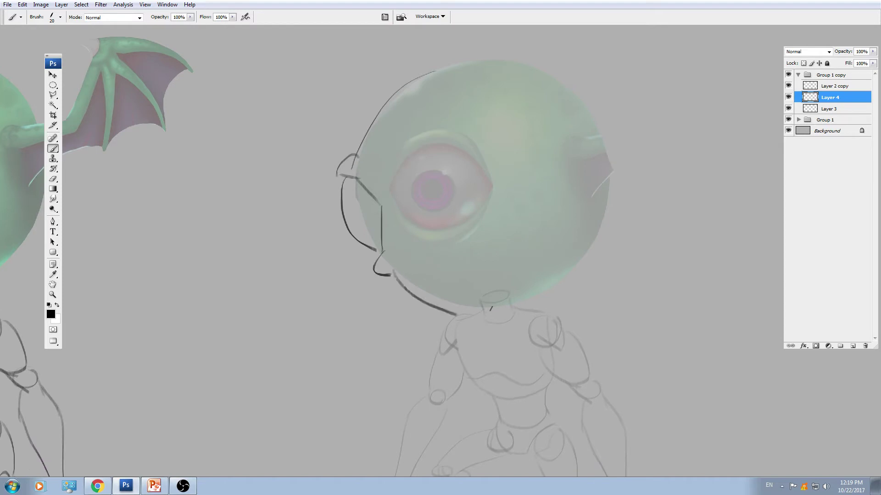
key("ctrl+z")
left_click_drag(394, 274, 479, 309)
scroll(479, 310, "up", 3)
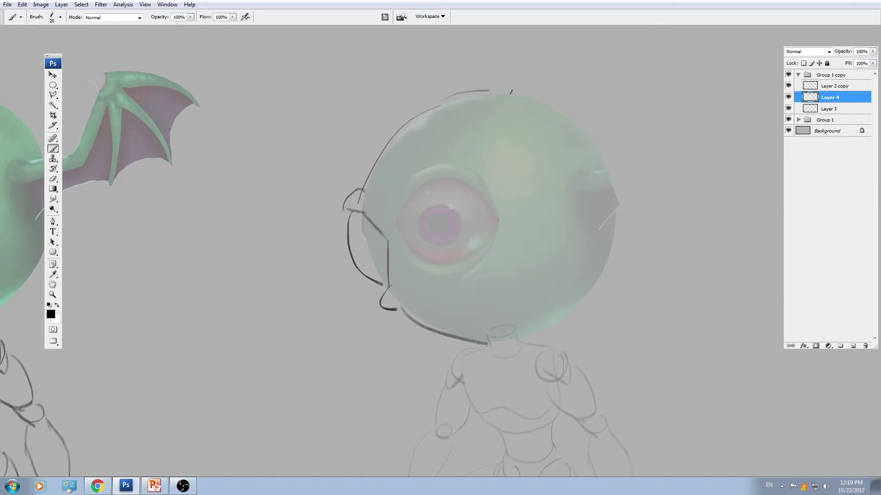
mouse_move(511, 92)
left_mouse_down()
mouse_move(589, 147)
mouse_move(591, 292)
mouse_move(490, 343)
mouse_move(502, 350)
left_mouse_up()
Sketch an inner guide circle with a slanted axis on the head's side, and draw the eye's iris and dark pupil.
key("v")
key("b")
mouse_move(442, 186)
left_mouse_down()
mouse_move(522, 257)
mouse_move(498, 174)
mouse_move(525, 170)
left_mouse_up()
mouse_move(358, 221)
left_mouse_down()
mouse_move(374, 273)
mouse_move(374, 240)
left_mouse_up()
left_click_drag(362, 238, 365, 257)
left_click_drag(478, 241, 474, 171)
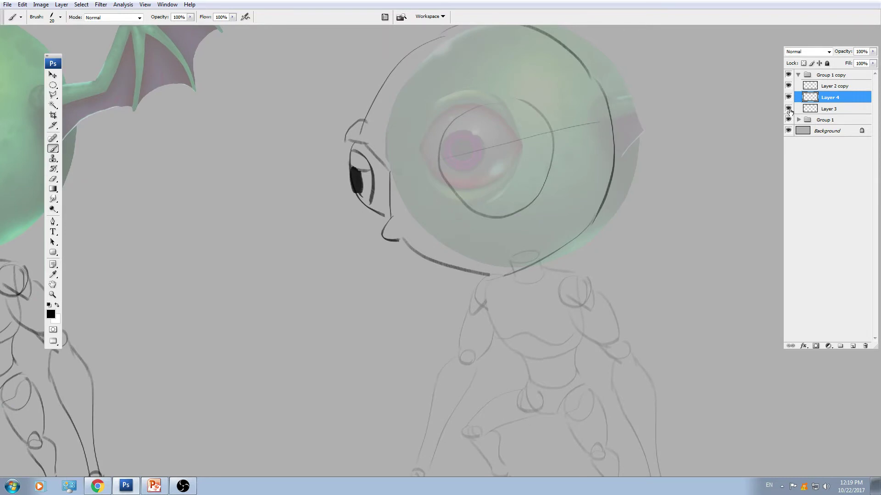
Hide Layer 2 copy and sketch the side-view wing's arm and swept-back finger ridges over the head.
left_click(788, 86)
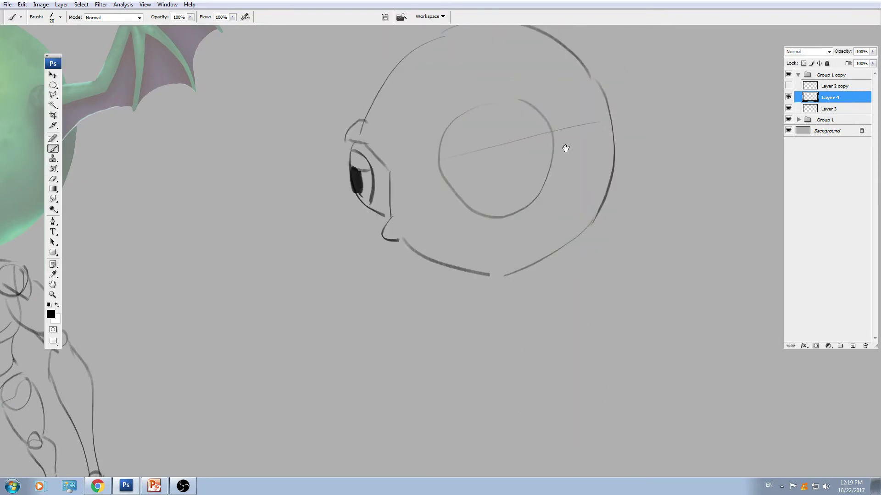
mouse_move(484, 133)
left_mouse_down()
mouse_move(509, 190)
mouse_move(523, 198)
left_mouse_up()
mouse_move(512, 169)
left_mouse_down()
mouse_move(519, 202)
mouse_move(475, 139)
mouse_move(622, 196)
left_mouse_up()
left_click_drag(473, 131, 477, 137)
mouse_move(468, 124)
left_mouse_down()
mouse_move(592, 173)
mouse_move(632, 217)
mouse_move(595, 138)
mouse_move(527, 110)
mouse_move(628, 146)
left_mouse_up()
left_click_drag(499, 125, 629, 156)
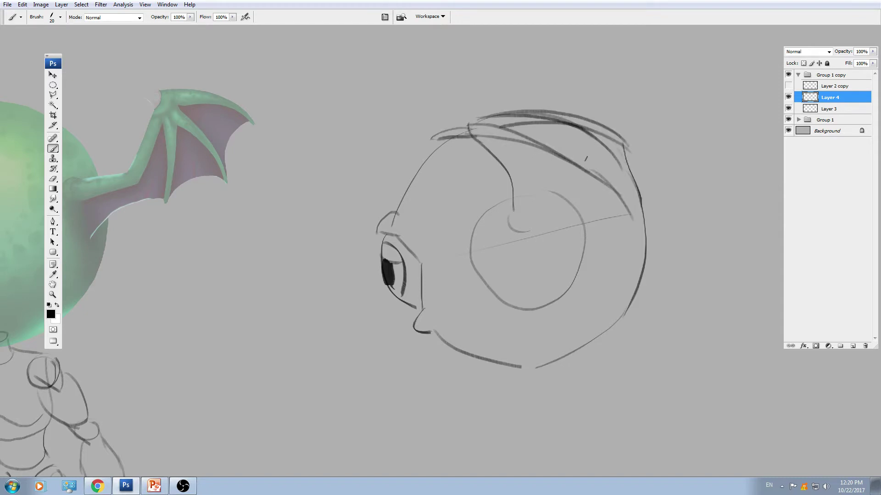
Draw the wing's scalloped membrane edge and darken the brow, eye socket and jaw outlines.
mouse_move(575, 167)
left_mouse_down()
mouse_move(583, 203)
mouse_move(546, 187)
mouse_move(517, 238)
mouse_move(550, 177)
left_mouse_up()
mouse_move(480, 80)
left_mouse_down()
mouse_move(409, 166)
mouse_move(631, 214)
mouse_move(541, 179)
mouse_move(526, 161)
mouse_move(558, 191)
mouse_move(546, 261)
mouse_move(553, 259)
left_mouse_up()
key("ctrl+plus")
mouse_move(586, 284)
left_mouse_down()
mouse_move(456, 243)
mouse_move(590, 306)
mouse_move(682, 256)
mouse_move(602, 285)
left_mouse_up()
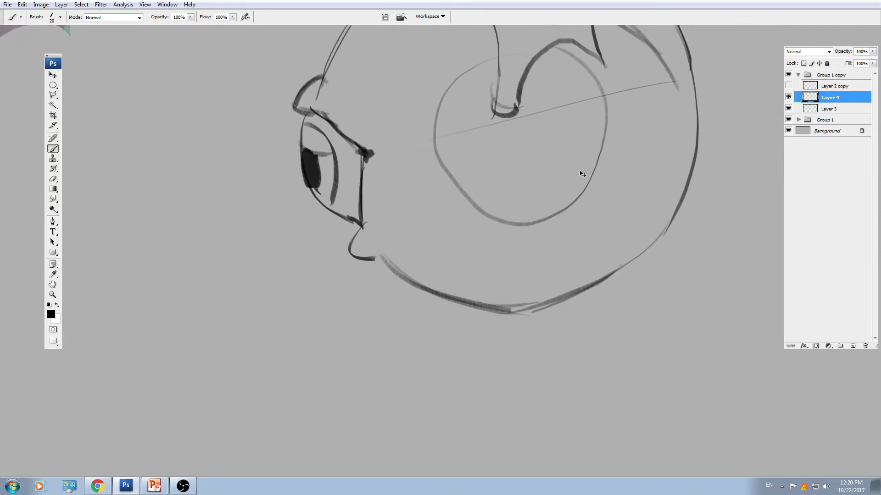
Sketch a short neck with an elliptical base under the side-view head.
key("ctrl+minus")
mouse_move(502, 286)
left_mouse_down()
mouse_move(532, 252)
mouse_move(567, 262)
left_mouse_up()
left_click_drag(554, 267, 634, 217)
mouse_move(522, 270)
left_mouse_down()
mouse_move(701, 243)
mouse_move(536, 211)
left_mouse_up()
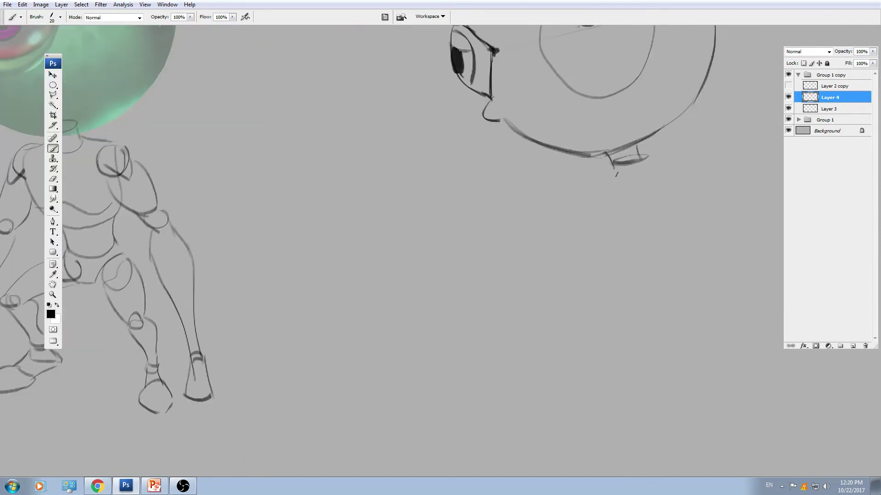
Draw a round shoulder joint below the neck and an egg-shaped torso slanting down behind it.
scroll(616, 174, "down", 2)
scroll(651, 183, "up", 2)
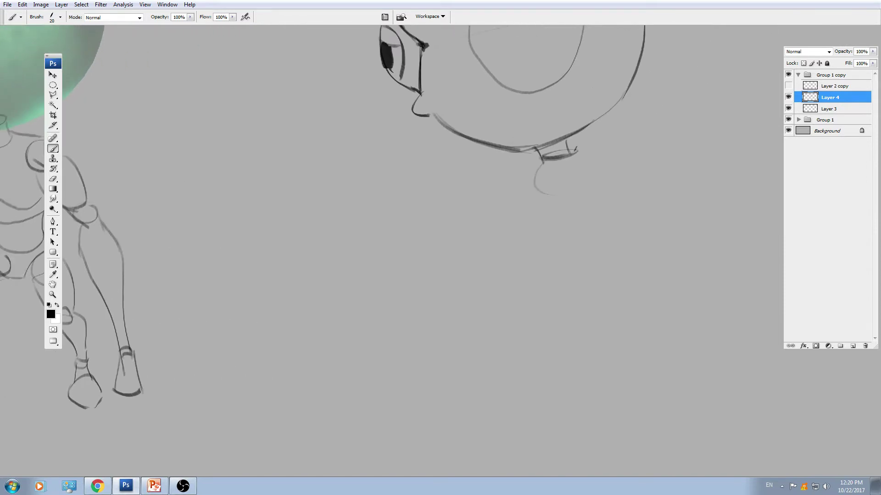
mouse_move(537, 188)
left_mouse_down()
mouse_move(579, 164)
mouse_move(592, 253)
left_mouse_up()
mouse_move(596, 168)
left_mouse_down()
mouse_move(617, 209)
mouse_move(597, 260)
left_mouse_up()
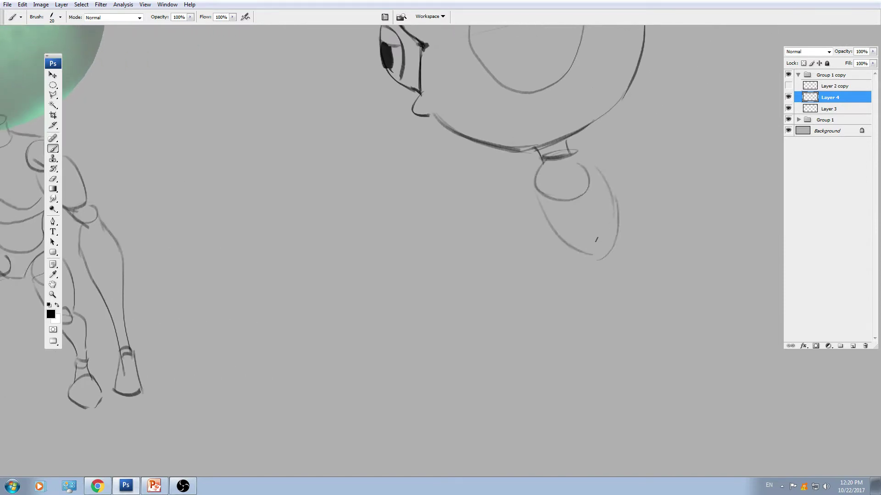
Select the neck, shoulder and torso sketch with the Polygonal Lasso and cut it onto its own layer.
key("l")
left_click(587, 142)
left_click(515, 171)
left_click(504, 244)
left_click(581, 318)
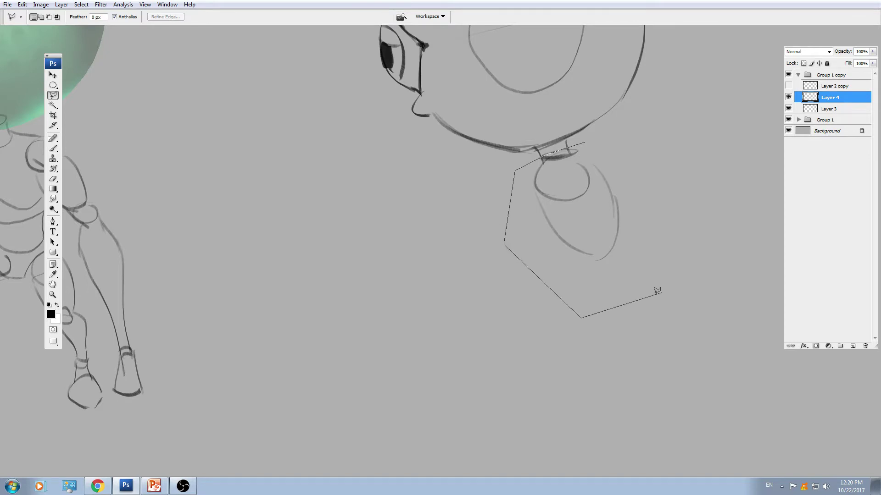
left_click(668, 270)
left_click(673, 188)
left_click(587, 139)
left_click(567, 139)
left_click(526, 152)
double_click(524, 166)
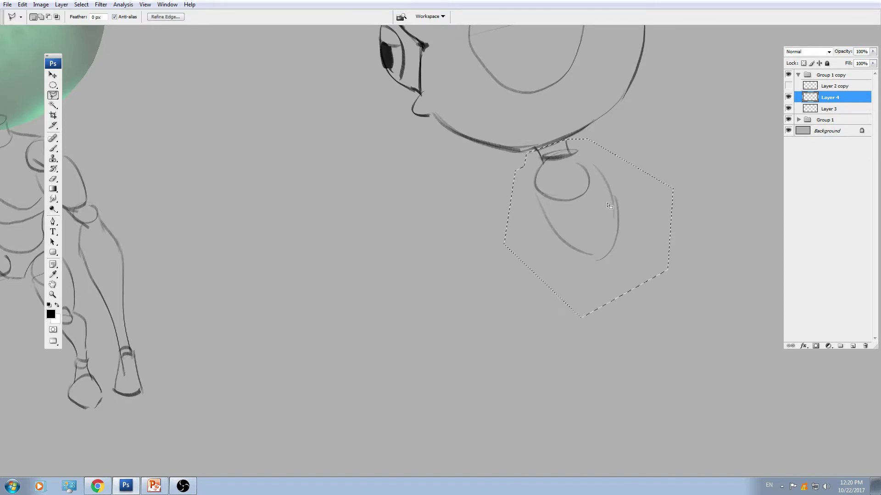
right_click(573, 186)
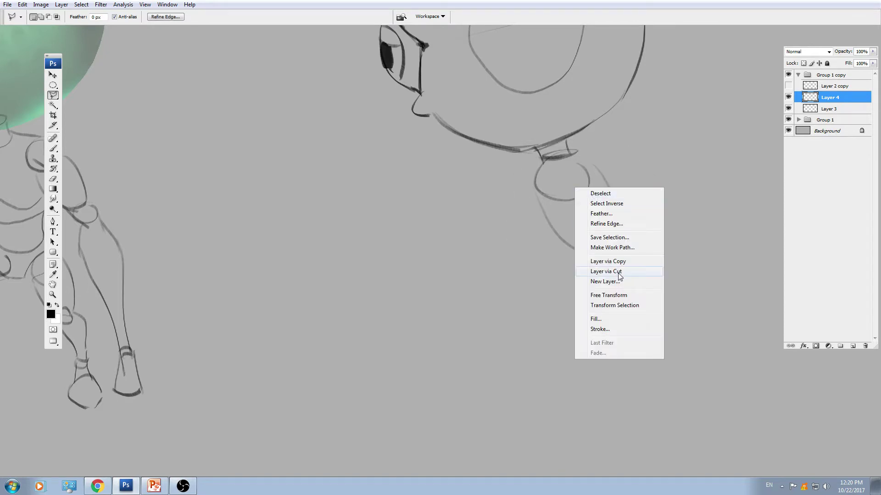
left_click(597, 271)
key("v")
mouse_move(597, 274)
left_mouse_down()
mouse_move(665, 332)
mouse_move(645, 372)
left_mouse_up()
key("ctrl+z")
Select Layers 5, 4 and 3 together and move the side-view sketch level with the original creature's head.
key("b")
mouse_move(568, 280)
left_mouse_down()
mouse_move(642, 251)
mouse_move(609, 331)
left_mouse_up()
key("ctrl+minus")
left_click(831, 121, "shift")
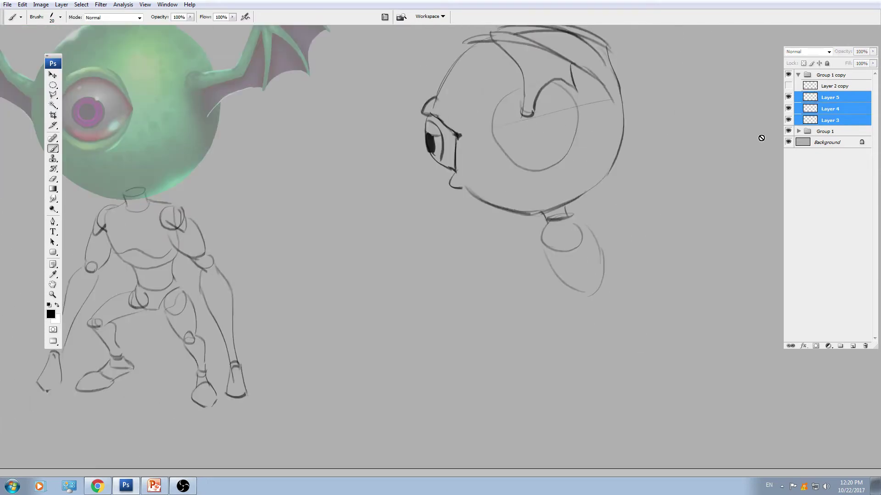
key("v")
mouse_move(573, 215)
left_mouse_down()
mouse_move(668, 288)
mouse_move(323, 273)
mouse_move(647, 303)
left_mouse_up()
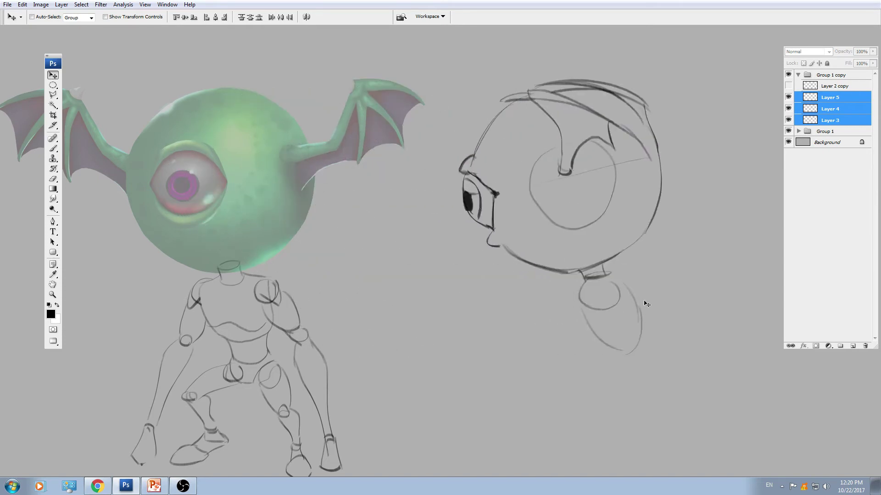
Add a new layer above the Background and draw straight horizontal guides from the original head's top and bottom across the side view.
left_click(841, 145)
left_click(852, 346)
key("b")
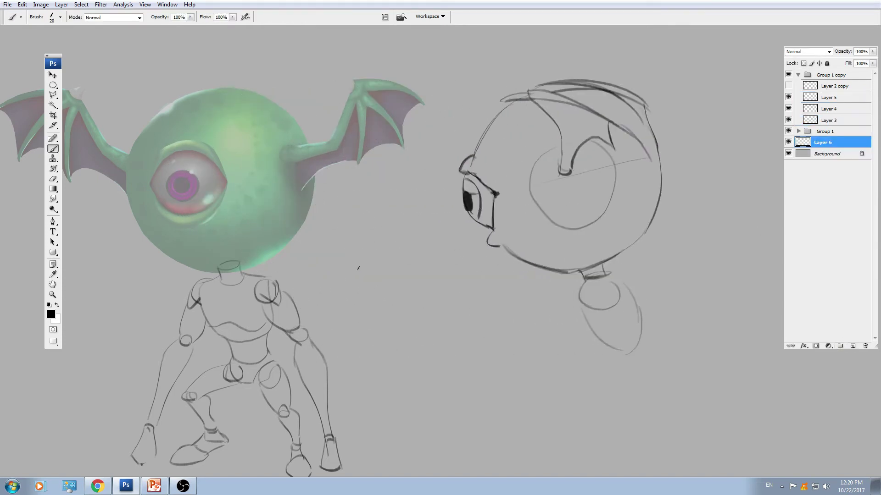
key("ctrl+minus")
left_click_drag(260, 125, 768, 127)
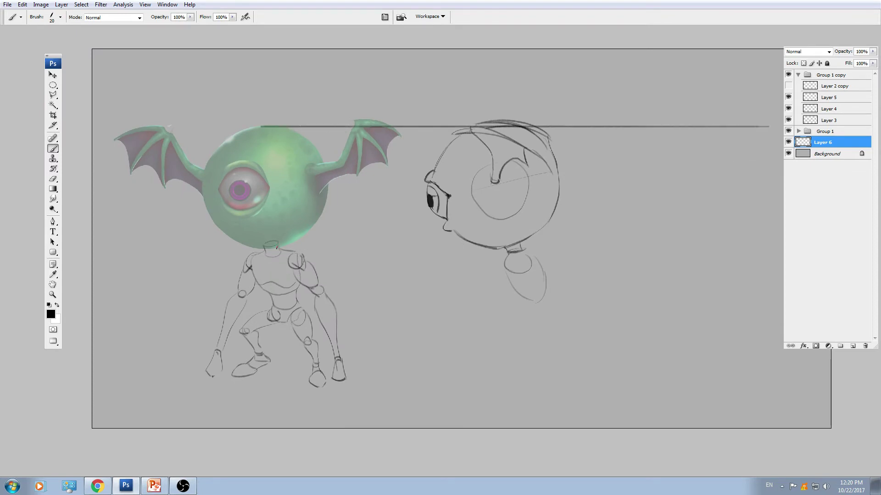
left_click_drag(280, 248, 740, 248)
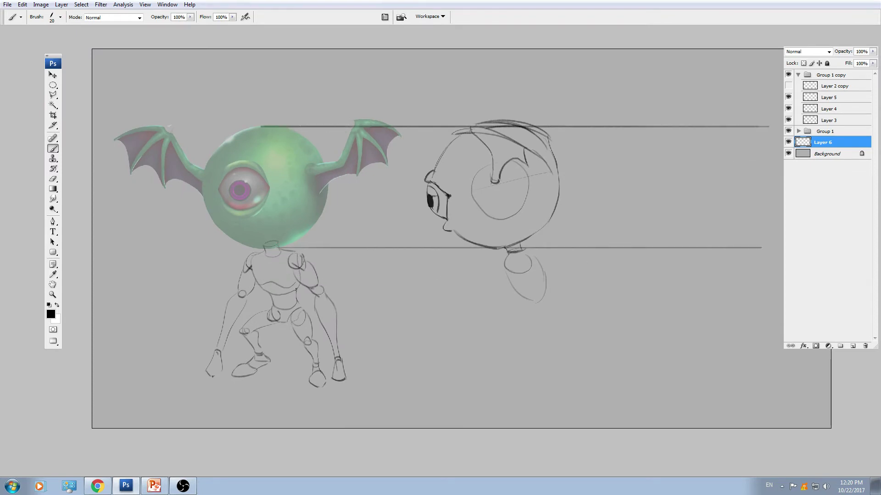
Draw horizontal guides across the canvas at the original body's lower chest, waist, crotch, knee and foot heights.
left_click_drag(296, 289, 770, 289)
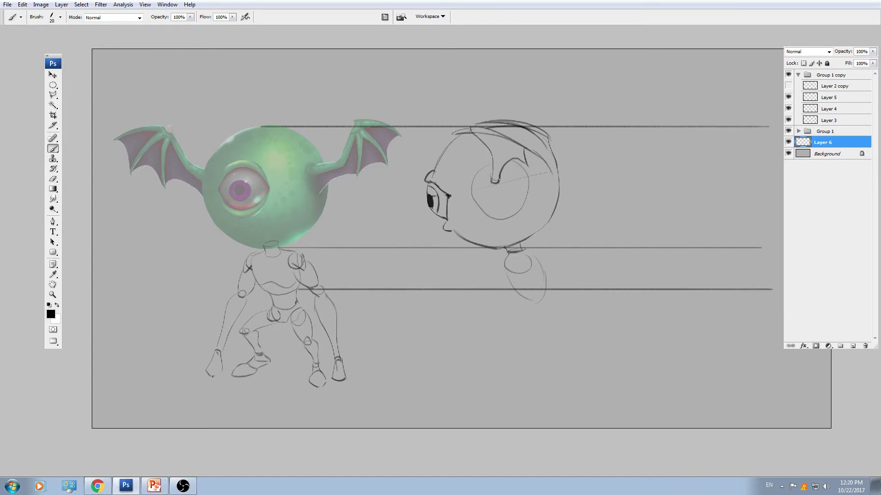
left_click_drag(295, 302, 784, 302)
left_click_drag(281, 322, 784, 322)
left_click_drag(237, 330, 711, 347)
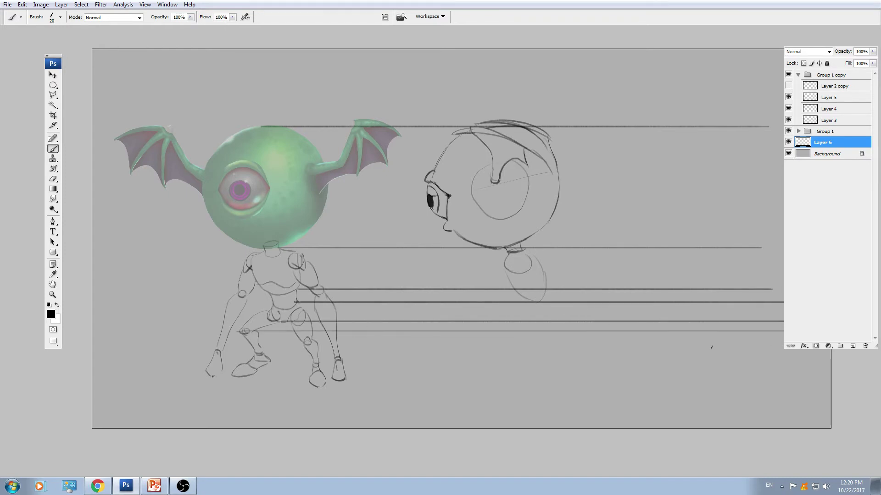
left_click_drag(268, 364, 785, 365)
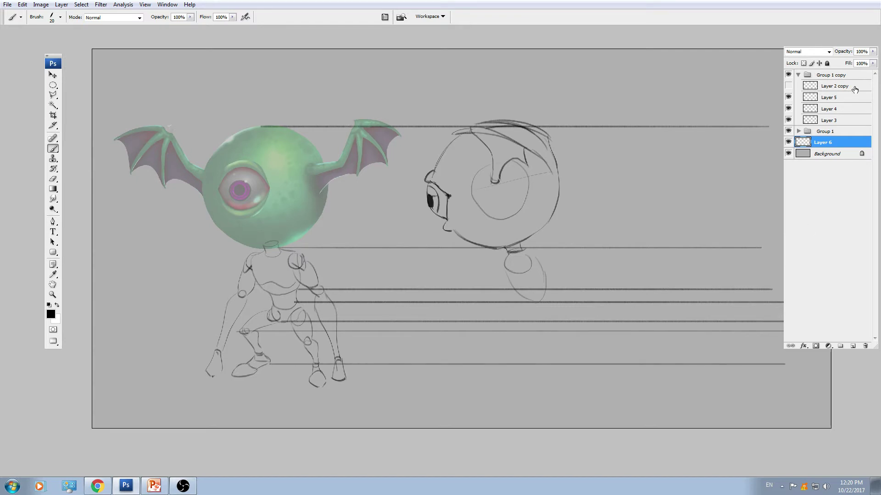
Lower the guide-line layer's opacity to 16% and select side-view Layers 5, 4 and 3 for moving.
left_click_drag(874, 54, 834, 65)
left_click(826, 99)
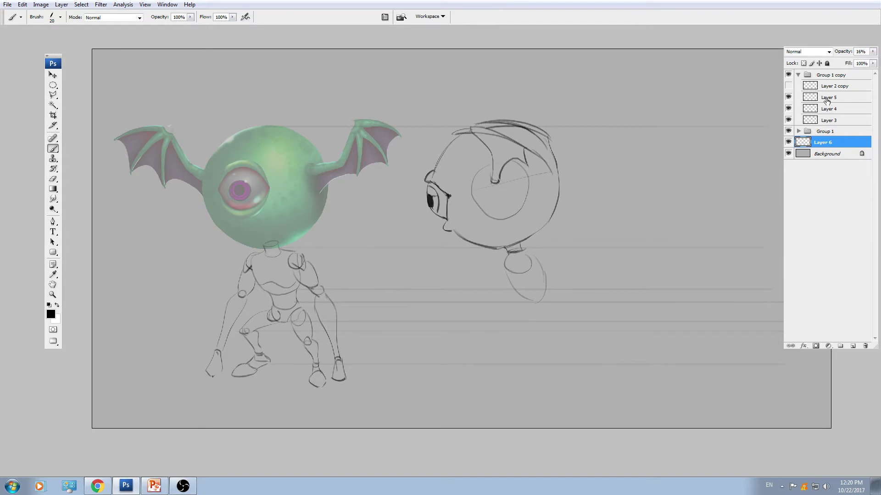
left_click(827, 100)
left_click(828, 120, "shift")
key("v")
mouse_move(573, 259)
left_mouse_down()
mouse_move(570, 247)
mouse_move(574, 259)
left_mouse_up()
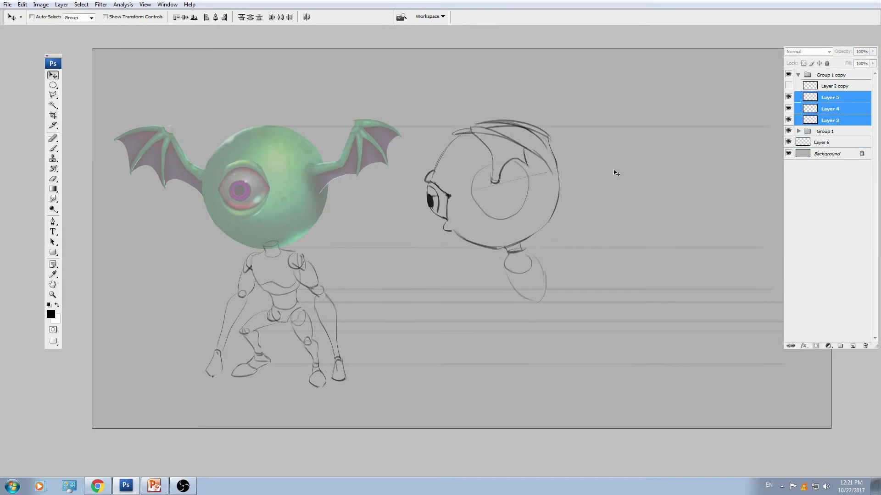
Move the neck-and-torso layer slightly up and to the left, tucking it closer under the side-view head.
key("ctrl+plus")
key("ctrl+plus")
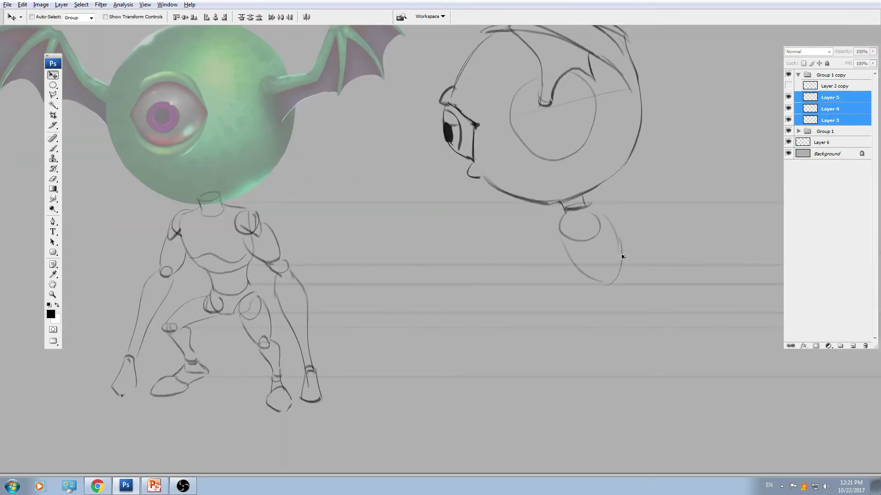
left_click(622, 257, "ctrl")
left_click(620, 244, "ctrl")
key("ctrl+z")
left_click_drag(619, 243, 604, 228)
Erase the overlapping neck lines on the side view and reshape the lower edge of its torso.
key("e")
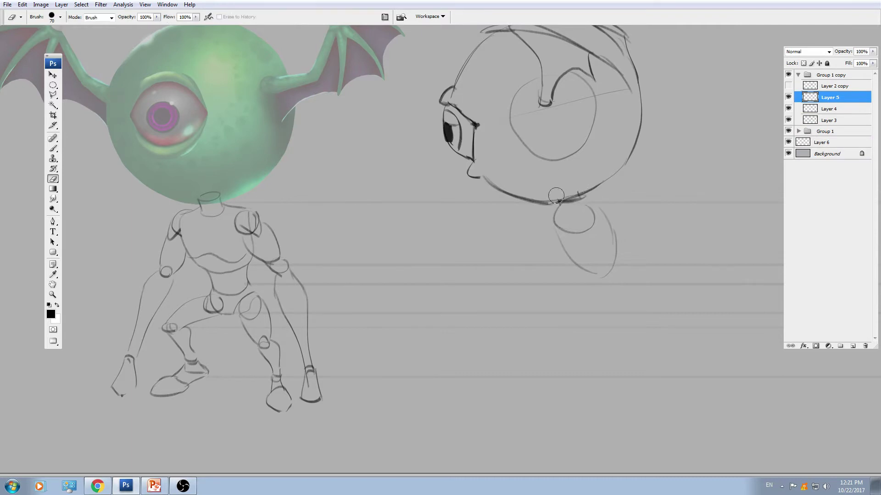
key("b")
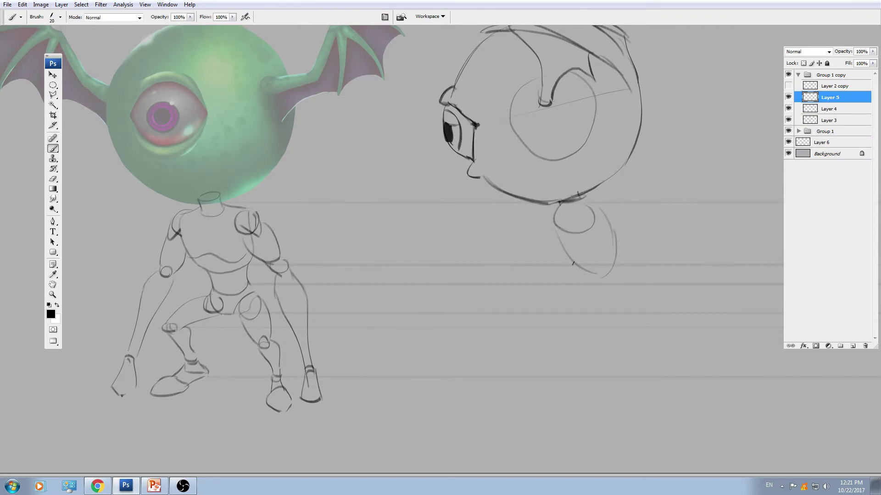
mouse_move(572, 263)
left_mouse_down()
mouse_move(596, 268)
mouse_move(618, 248)
left_mouse_up()
key("e")
mouse_move(617, 279)
left_mouse_down()
mouse_move(593, 279)
mouse_move(611, 273)
mouse_move(588, 265)
mouse_move(624, 255)
mouse_move(641, 235)
left_mouse_up()
key("b")
Sketch the side view's narrow waist and round pelvis below the torso, with a hip joint inside the pelvis.
key("space")
key("ctrl+z")
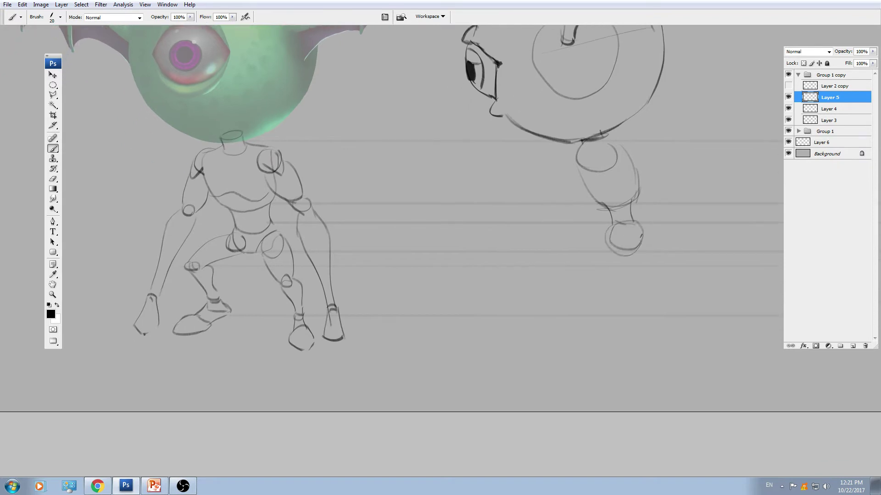
key("ctrl+z")
key("ctrl+z")
mouse_move(614, 225)
left_mouse_down()
mouse_move(622, 253)
mouse_move(637, 228)
left_mouse_up()
key("ctrl+plus")
left_click_drag(679, 249, 616, 222)
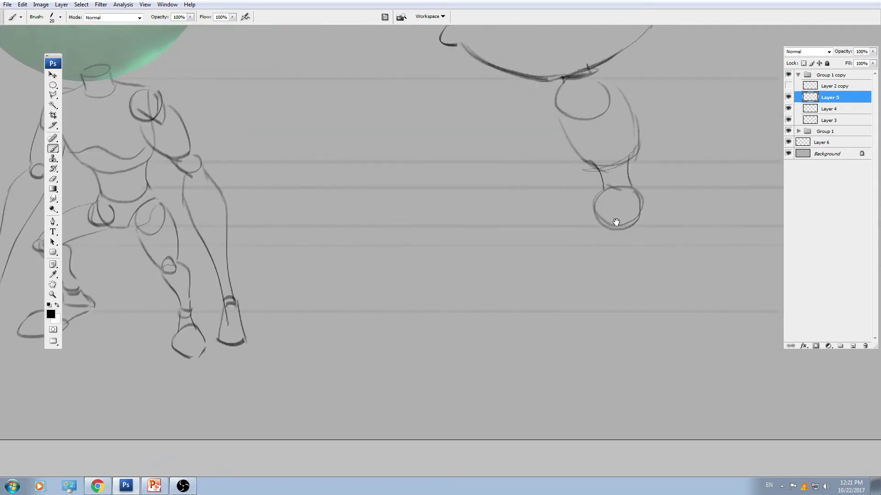
key("ctrl+z")
mouse_move(605, 188)
left_mouse_down()
mouse_move(601, 229)
mouse_move(597, 221)
mouse_move(618, 231)
mouse_move(639, 218)
mouse_move(622, 209)
mouse_move(610, 221)
mouse_move(631, 212)
mouse_move(633, 194)
mouse_move(645, 200)
mouse_move(639, 222)
left_mouse_up()
left_click_drag(638, 189, 642, 224)
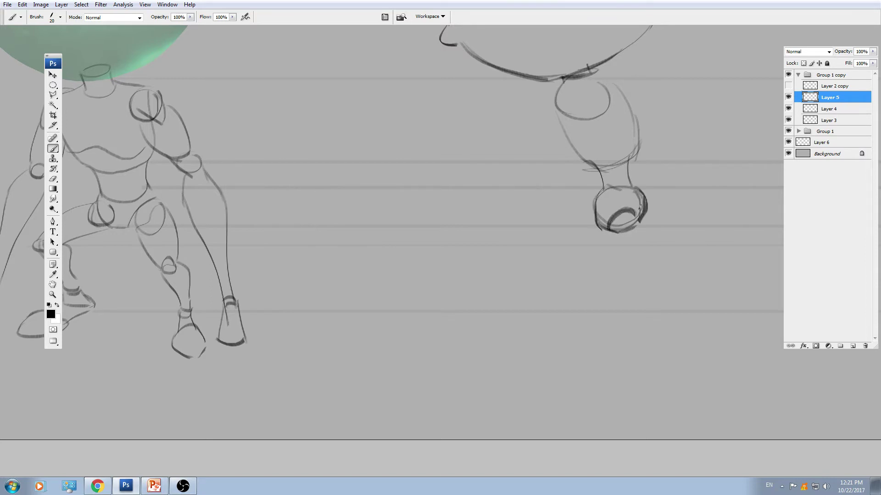
left_click_drag(681, 116, 600, 137)
mouse_move(506, 100)
left_mouse_down()
mouse_move(557, 153)
mouse_move(502, 185)
left_mouse_up()
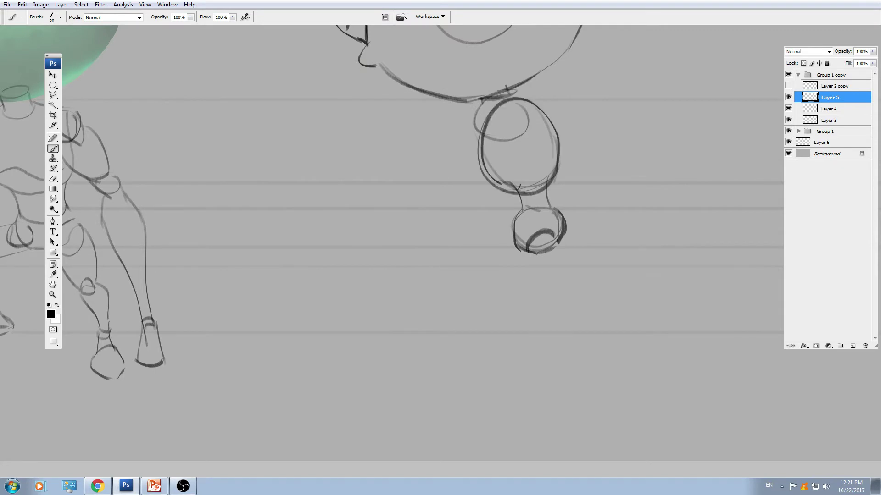
left_click_drag(553, 121, 502, 189)
mouse_move(537, 118)
left_mouse_down()
mouse_move(542, 124)
mouse_move(481, 122)
mouse_move(506, 192)
mouse_move(562, 176)
mouse_move(544, 117)
left_mouse_up()
key("ctrl+alt+z")
key("ctrl+alt+z")
key("ctrl+alt+z")
key("ctrl+alt+z")
Sketch the side view's bent leg, with a forward thigh from the hip, a round knee joint and a shin sloping back.
mouse_move(531, 219)
left_mouse_down()
mouse_move(642, 241)
mouse_move(624, 218)
left_mouse_up()
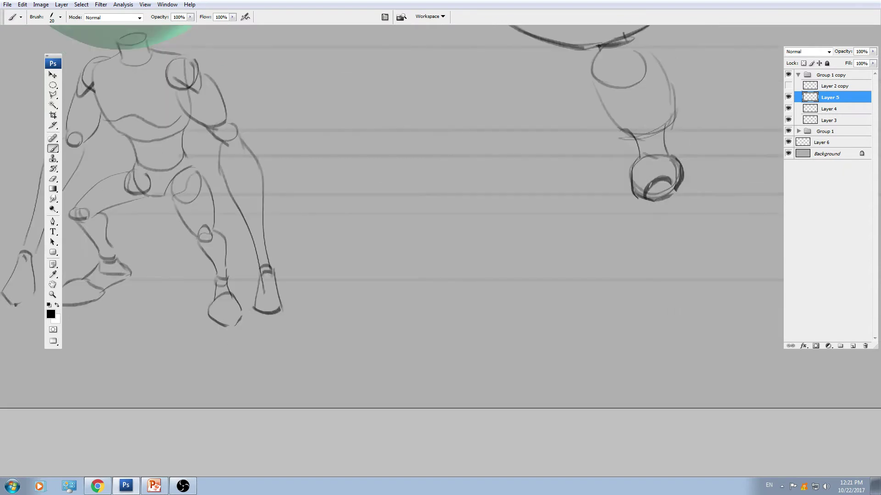
mouse_move(655, 178)
left_mouse_down()
mouse_move(637, 186)
mouse_move(645, 179)
mouse_move(595, 215)
left_mouse_up()
mouse_move(670, 202)
left_mouse_down()
mouse_move(598, 224)
mouse_move(592, 216)
mouse_move(610, 227)
left_mouse_up()
mouse_move(578, 255)
left_mouse_down()
mouse_move(588, 233)
mouse_move(628, 242)
left_mouse_up()
left_click_drag(627, 199, 648, 251)
mouse_move(627, 243)
left_mouse_down()
mouse_move(638, 255)
mouse_move(649, 253)
left_mouse_up()
Draw the side view's ankle and a long foot pointing forward just below the lowest guide line.
left_click_drag(636, 263, 648, 258)
left_click_drag(652, 253, 653, 240)
mouse_move(649, 240)
left_mouse_down()
mouse_move(674, 256)
mouse_move(644, 241)
mouse_move(654, 218)
mouse_move(676, 237)
mouse_move(592, 254)
mouse_move(619, 263)
mouse_move(671, 256)
mouse_move(685, 239)
mouse_move(652, 300)
left_mouse_up()
key("ctrl+alt+z")
key("ctrl+alt+z")
key("ctrl+alt+z")
mouse_move(600, 288)
left_mouse_down()
mouse_move(621, 272)
mouse_move(585, 284)
mouse_move(648, 286)
left_mouse_up()
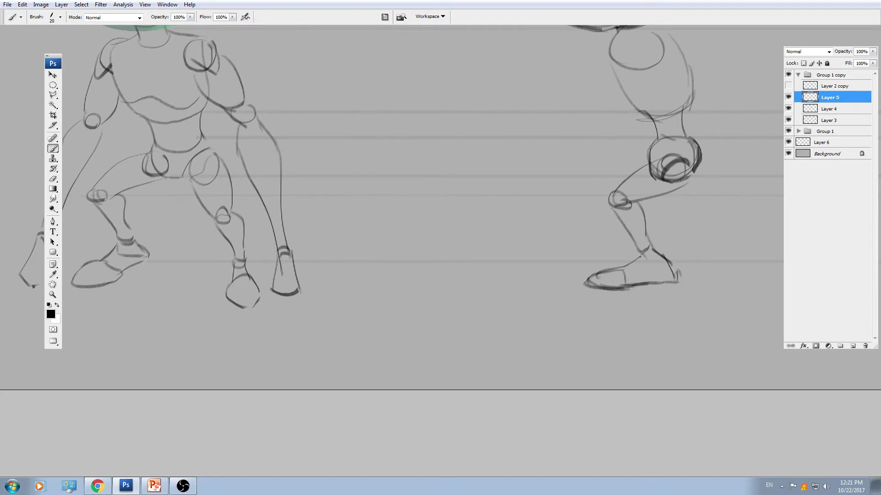
left_click_drag(640, 255, 654, 279)
Draw a round shoulder joint on the side view's upper chest and try a bent arm line down to the foot.
mouse_move(665, 217)
left_mouse_down()
mouse_move(611, 308)
mouse_move(617, 327)
left_mouse_up()
mouse_move(599, 146)
left_mouse_down()
mouse_move(600, 191)
mouse_move(604, 170)
mouse_move(613, 170)
mouse_move(600, 168)
left_mouse_up()
key("ctrl+z")
key("ctrl+minus")
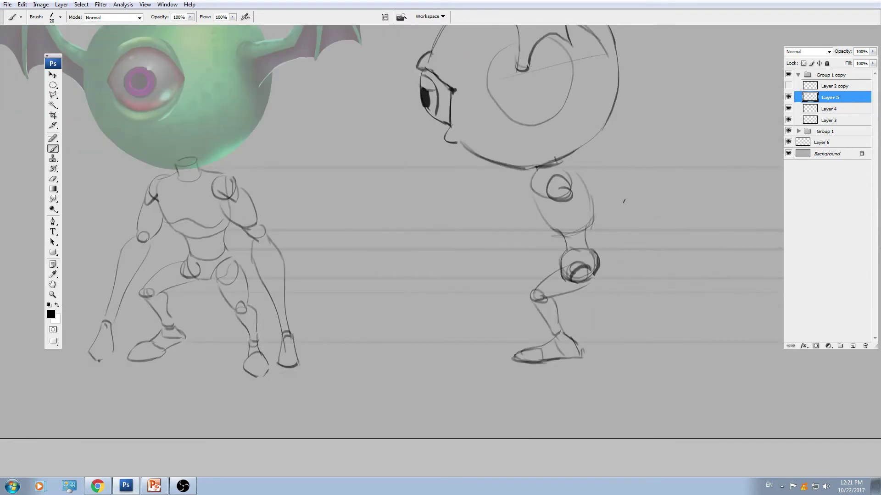
mouse_move(564, 193)
left_mouse_down()
mouse_move(593, 320)
mouse_move(548, 372)
left_mouse_up()
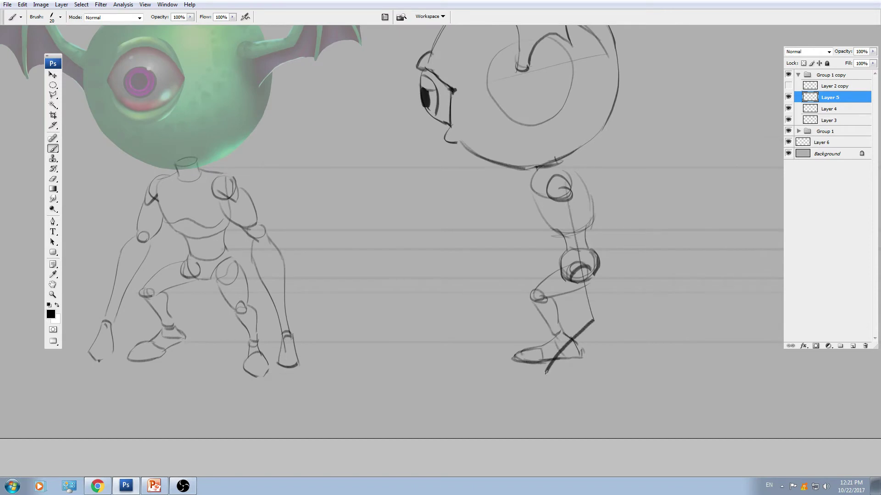
key("ctrl+z")
Merge Layer 5 into Layer 4 and move the side-view figure horizontally toward the canvas's right edge.
mouse_move(596, 237)
left_mouse_down()
mouse_move(627, 302)
mouse_move(613, 301)
left_mouse_up()
key("v")
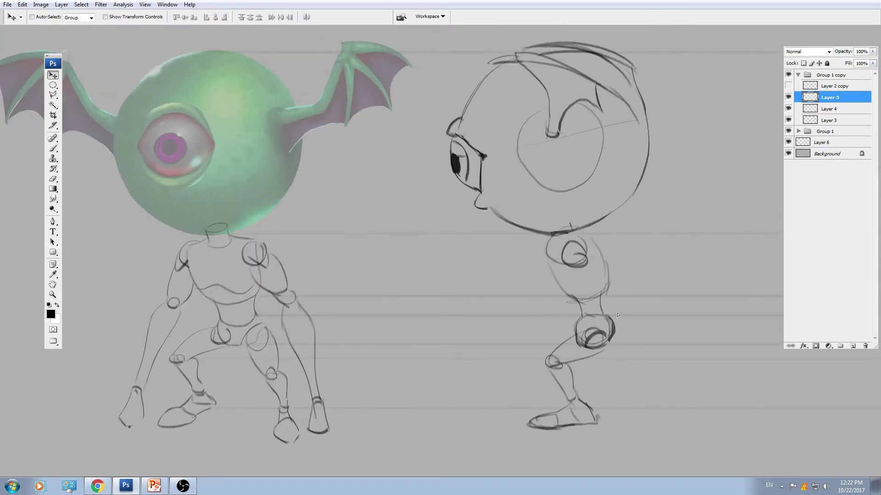
key("ctrl+z")
key("ctrl+e")
key("ctrl+minus")
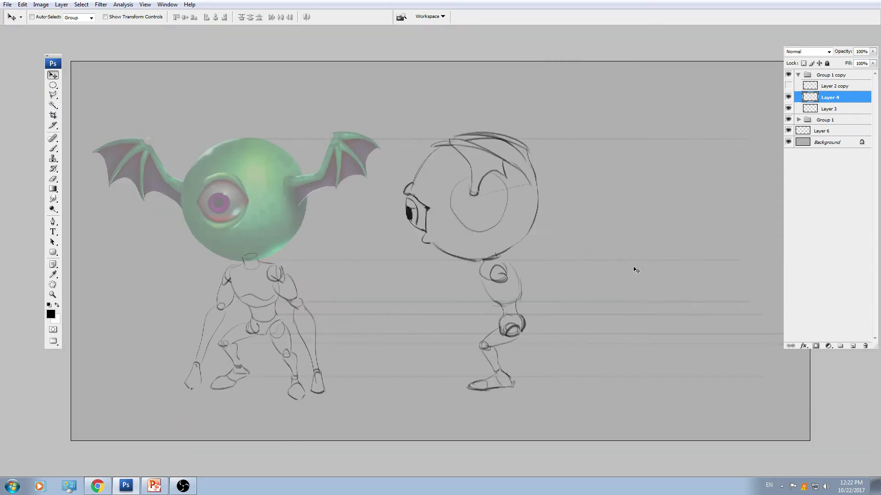
mouse_move(569, 271)
left_mouse_down()
mouse_move(553, 271)
mouse_move(749, 276)
left_mouse_up()
Create a new group above Group 1 copy and add a new layer inside it.
left_click(828, 76)
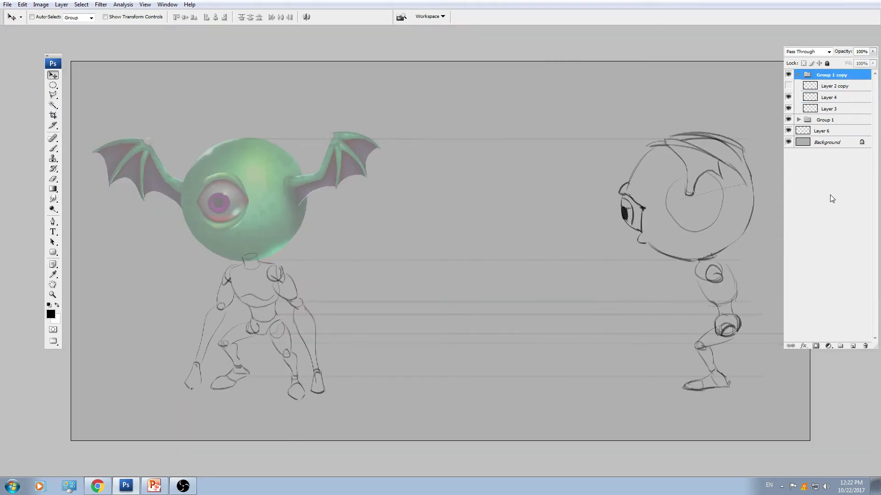
left_click(840, 345)
left_click(852, 346)
Sketch a large circle for a third head between the front and side views, spanning the two head guide lines.
key("b")
key("ctrl+plus")
left_click_drag(490, 176, 495, 183)
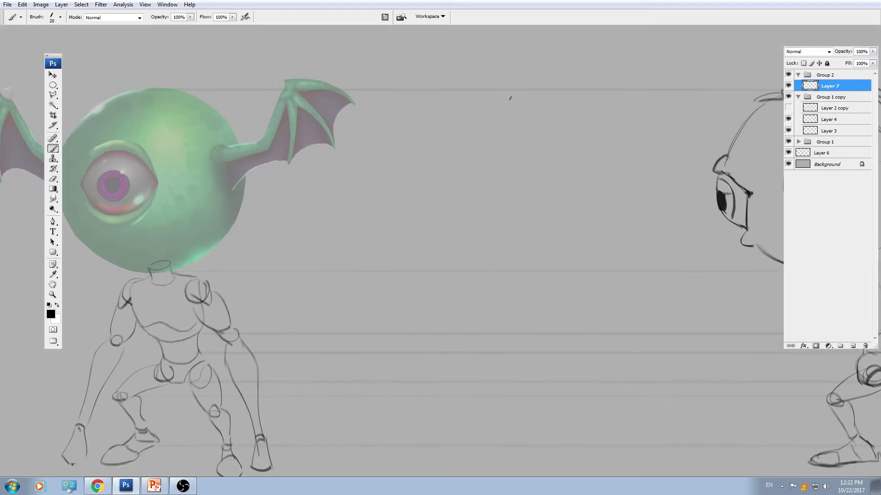
mouse_move(420, 214)
left_mouse_down()
mouse_move(422, 246)
mouse_move(472, 278)
left_mouse_up()
mouse_move(507, 88)
left_mouse_down()
mouse_move(560, 93)
mouse_move(581, 105)
mouse_move(615, 181)
mouse_move(588, 235)
mouse_move(507, 276)
mouse_move(477, 276)
mouse_move(564, 260)
left_mouse_up()
Warp the new head circle into a rounder shape and scale it to 95.2% to fit the head guide lines.
key("ctrl+t")
right_click(515, 174)
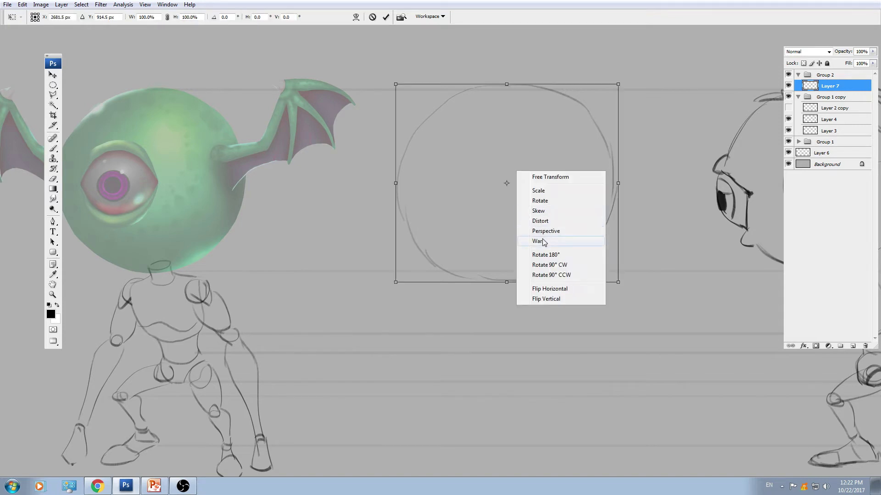
left_click(528, 238)
left_click_drag(499, 269, 504, 281)
left_click_drag(609, 178, 608, 173)
left_click_drag(595, 99, 584, 105)
key("Return")
key("ctrl+t")
left_click_drag(609, 287, 590, 270)
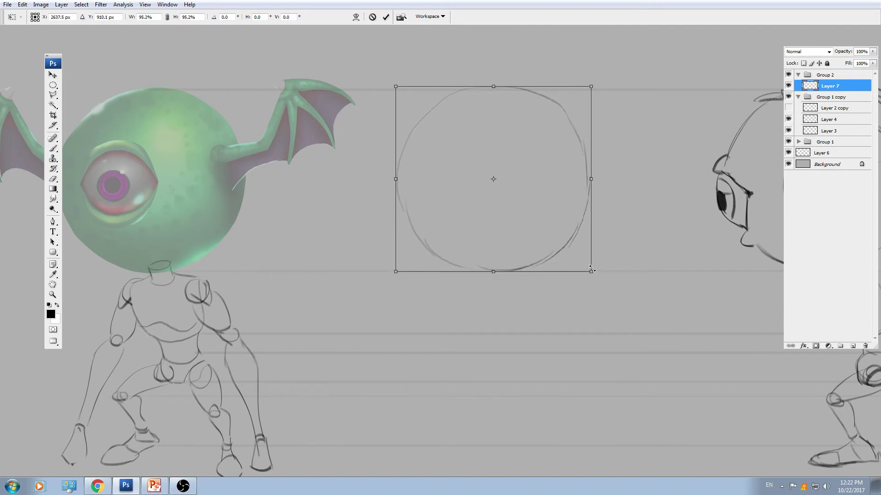
key("Return")
mouse_move(449, 197)
left_mouse_down()
mouse_move(471, 167)
mouse_move(560, 157)
left_mouse_up()
key("ctrl+z")
left_click_drag(275, 186, 429, 187)
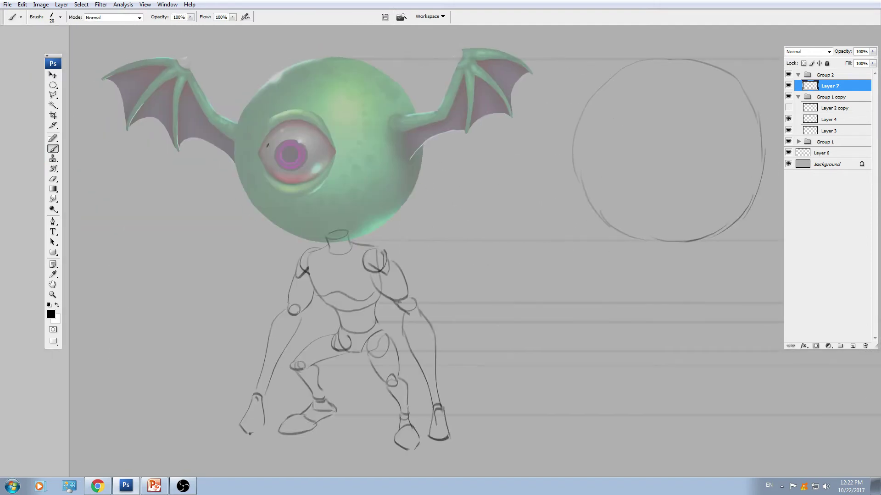
mouse_move(234, 145)
left_mouse_down()
mouse_move(289, 157)
mouse_move(416, 158)
left_mouse_up()
mouse_move(347, 59)
left_mouse_down()
mouse_move(279, 135)
mouse_move(294, 237)
left_mouse_up()
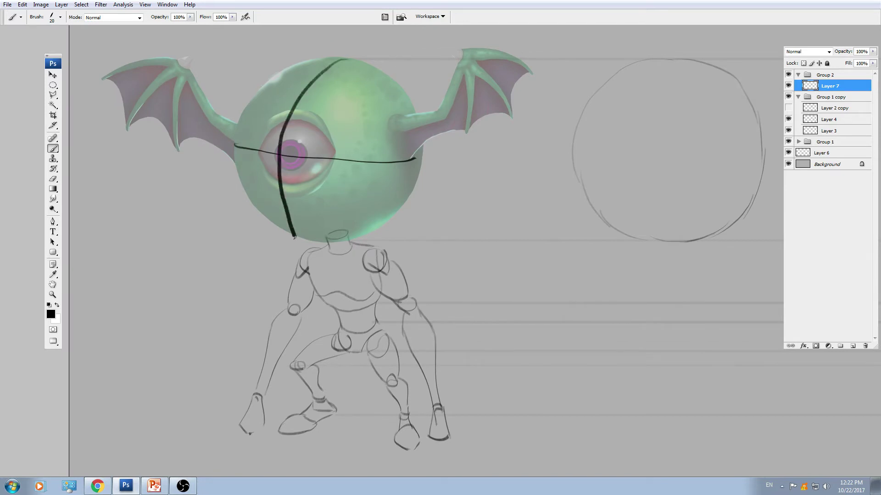
key("ctrl+alt+z")
key("ctrl+alt+z")
key("ctrl+shift+z")
key("ctrl+alt+z")
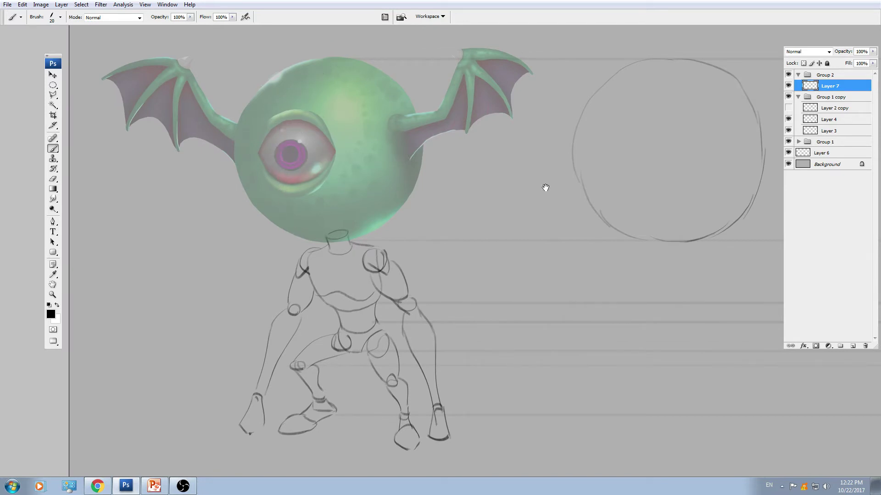
Draw a curved horizontal contour line and a vertical contour near the left edge of the middle head.
left_click_drag(545, 187, 420, 173)
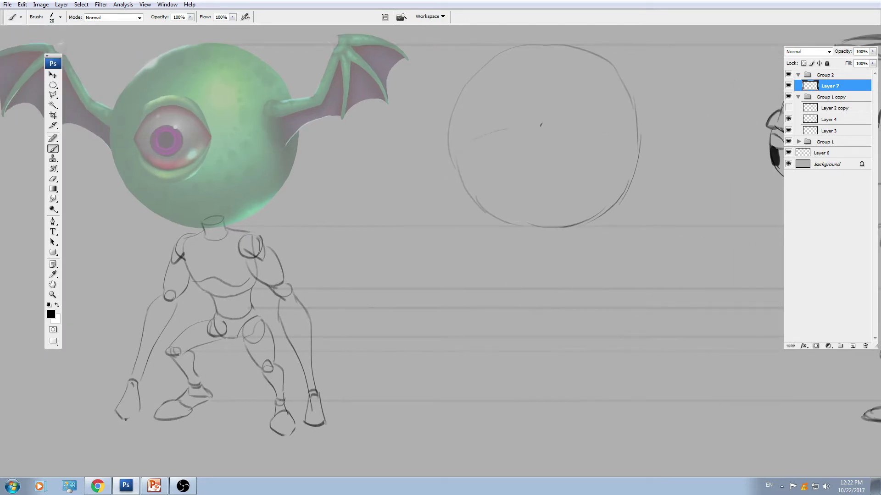
left_click_drag(541, 124, 616, 130)
left_click_drag(467, 115, 489, 202)
Sketch a large bat wing on the middle head's left side and a smaller foreshortened wing on its right side.
left_click_drag(465, 131, 453, 82)
key("ctrl+z")
mouse_move(465, 127)
left_mouse_down()
mouse_move(427, 118)
mouse_move(414, 72)
mouse_move(341, 160)
mouse_move(390, 137)
mouse_move(400, 175)
mouse_move(439, 173)
left_mouse_up()
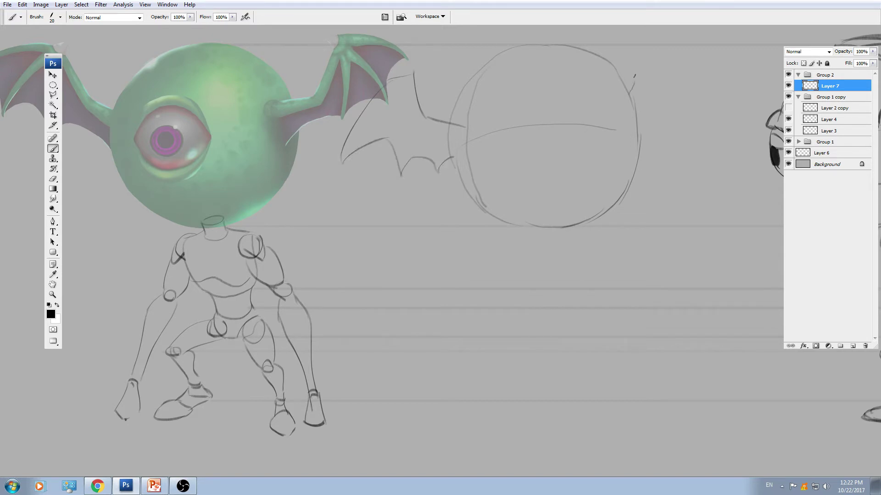
left_click_drag(552, 189, 568, 166)
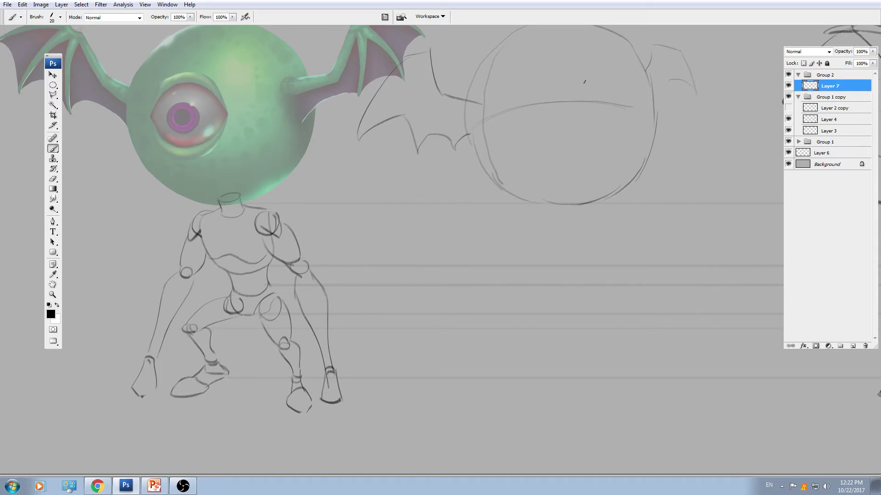
Sketch the middle figure's neck, sloping shoulders and upper torso sides below the head.
left_click_drag(526, 104, 527, 119)
mouse_move(576, 206)
left_mouse_down()
mouse_move(580, 192)
mouse_move(606, 182)
mouse_move(605, 217)
left_mouse_up()
key("ctrl+z")
key("ctrl+z")
left_click_drag(571, 193, 571, 212)
mouse_move(570, 212)
left_mouse_down()
mouse_move(590, 189)
mouse_move(618, 179)
mouse_move(652, 199)
mouse_move(649, 231)
left_mouse_up()
mouse_move(570, 193)
left_mouse_down()
mouse_move(575, 231)
mouse_move(581, 183)
mouse_move(578, 217)
left_mouse_up()
left_click_drag(277, 157, 372, 160)
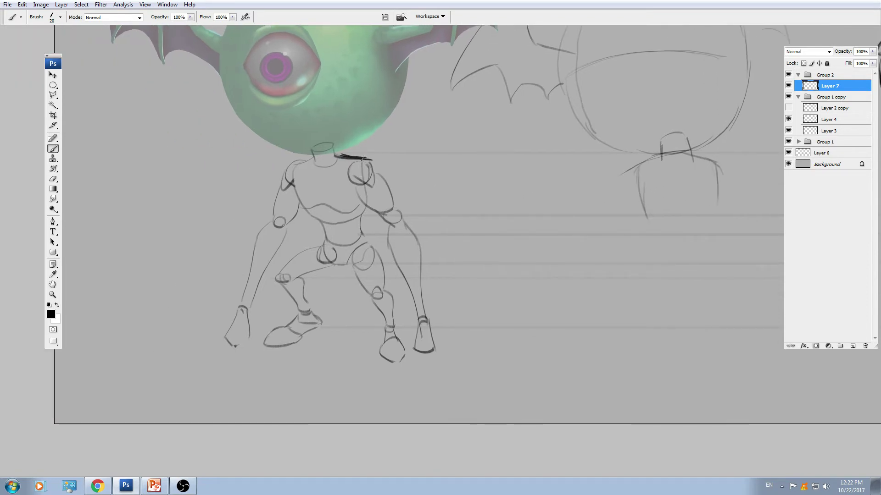
key("ctrl+z")
Complete the middle figure's rib cage, waist and pelvis along the guide lines and add round shoulder joints.
mouse_move(664, 189)
left_mouse_down()
mouse_move(609, 177)
mouse_move(589, 159)
mouse_move(599, 204)
mouse_move(641, 216)
mouse_move(661, 189)
mouse_move(621, 212)
mouse_move(674, 209)
mouse_move(625, 220)
mouse_move(638, 228)
mouse_move(676, 220)
mouse_move(658, 228)
mouse_move(676, 207)
mouse_move(680, 214)
left_mouse_up()
scroll(635, 221, "down", 1)
key("ctrl+z")
key("ctrl+z")
left_click_drag(679, 139, 682, 138)
left_click_drag(620, 214, 622, 167)
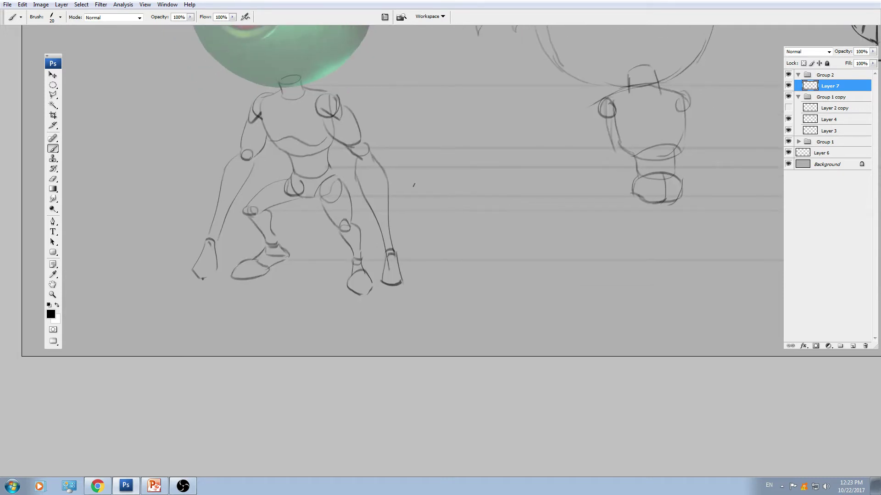
Sketch the middle figure's left thigh, round knee joint and the back of its calf below the pelvis.
key("ctrl+alt+z")
key("ctrl+alt+z")
left_click_drag(635, 212, 624, 219)
mouse_move(616, 210)
left_mouse_down()
mouse_move(614, 219)
mouse_move(617, 210)
left_mouse_up()
mouse_move(622, 227)
left_mouse_down()
mouse_move(619, 206)
mouse_move(633, 228)
left_mouse_up()
key("ctrl+alt+z")
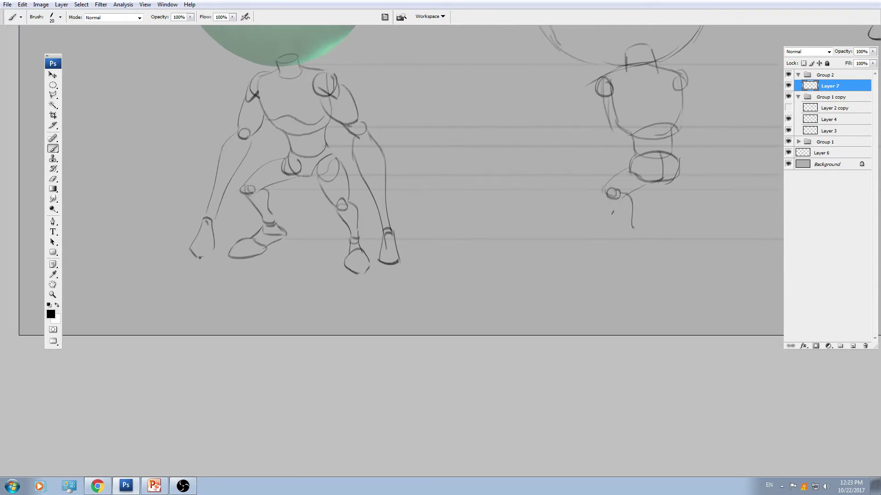
Draw the middle figure's left shin, ankle and a foot pointing outward.
mouse_move(603, 189)
left_mouse_down()
mouse_move(615, 226)
mouse_move(632, 236)
left_mouse_up()
mouse_move(632, 234)
left_mouse_down()
mouse_move(639, 252)
mouse_move(588, 254)
left_mouse_up()
mouse_move(668, 172)
left_mouse_down()
mouse_move(555, 193)
mouse_move(581, 259)
left_mouse_up()
left_click_drag(560, 227, 572, 266)
Undo the last strokes of the middle figure's right leg and redraw it with a knee, shin and foot.
key("ctrl+plus")
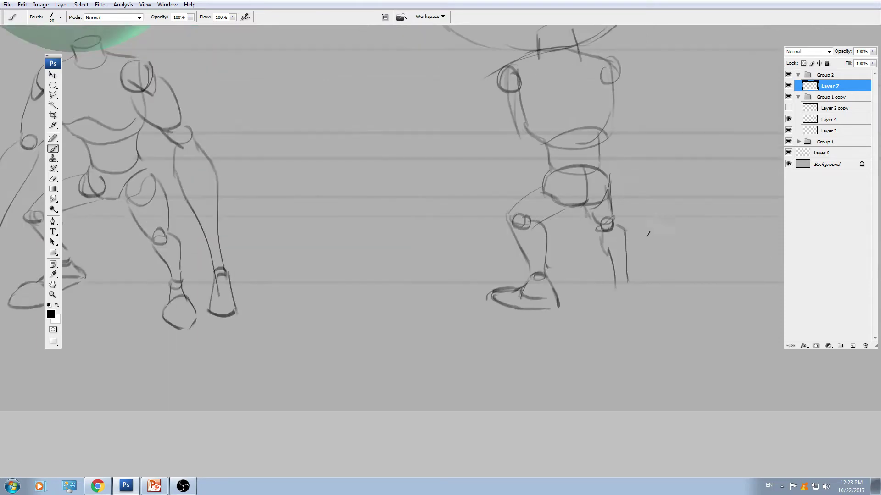
left_click_drag(652, 222, 618, 206)
key("ctrl+alt+z")
key("ctrl+alt+z")
key("ctrl+alt+z")
key("ctrl+alt+z")
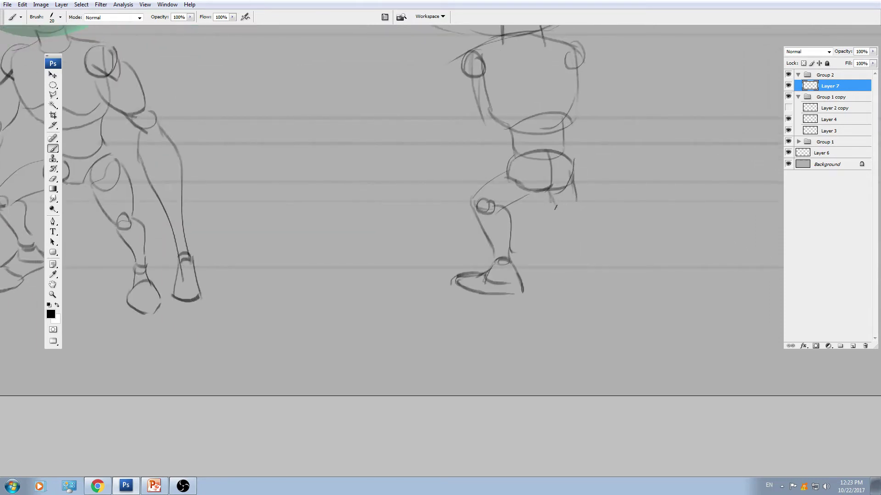
mouse_move(554, 198)
left_mouse_down()
mouse_move(574, 202)
mouse_move(558, 210)
mouse_move(587, 218)
mouse_move(587, 247)
left_mouse_up()
mouse_move(562, 214)
left_mouse_down()
mouse_move(591, 252)
mouse_move(558, 243)
mouse_move(555, 252)
mouse_move(571, 261)
mouse_move(593, 253)
mouse_move(575, 247)
mouse_move(594, 264)
mouse_move(601, 257)
mouse_move(602, 288)
mouse_move(631, 335)
left_mouse_up()
scroll(579, 238, "down", 2)
Rough in both arm lines on the middle figure and build the left upper arm, elbow, long forearm and hand.
mouse_move(512, 148)
left_mouse_down()
mouse_move(619, 139)
mouse_move(605, 199)
mouse_move(530, 314)
mouse_move(434, 314)
left_mouse_up()
mouse_move(634, 133)
left_mouse_down()
mouse_move(655, 199)
mouse_move(662, 287)
left_mouse_up()
mouse_move(520, 144)
left_mouse_down()
mouse_move(592, 148)
mouse_move(578, 162)
mouse_move(605, 143)
mouse_move(570, 196)
left_mouse_up()
left_click_drag(607, 167, 584, 210)
mouse_move(579, 217)
left_mouse_down()
mouse_move(581, 200)
mouse_move(541, 206)
mouse_move(473, 314)
left_mouse_up()
mouse_move(586, 202)
left_mouse_down()
mouse_move(493, 310)
mouse_move(503, 306)
left_mouse_up()
mouse_move(501, 309)
left_mouse_down()
mouse_move(508, 281)
mouse_move(479, 315)
left_mouse_up()
left_click_drag(482, 303, 499, 313)
Draw the middle figure's right upper arm, elbow, forearm and hand hanging down beside the leg.
left_click_drag(739, 131, 610, 176)
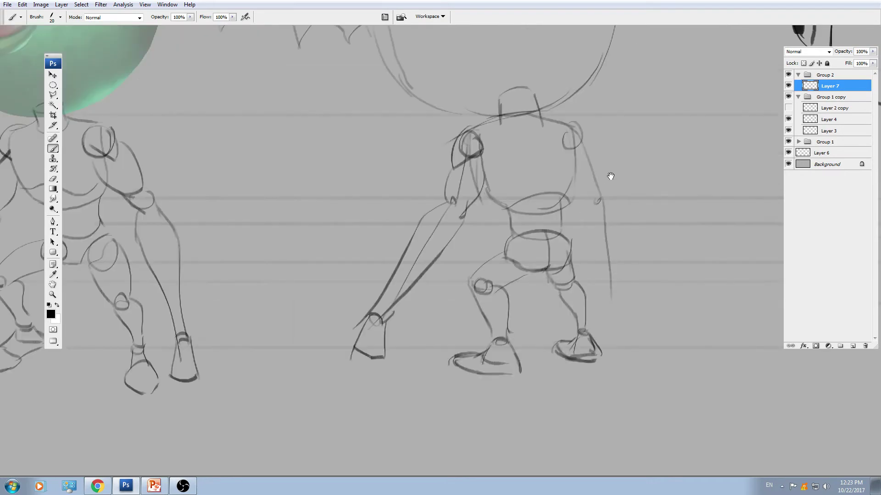
mouse_move(574, 151)
left_mouse_down()
mouse_move(586, 143)
mouse_move(607, 203)
mouse_move(591, 200)
mouse_move(607, 203)
mouse_move(608, 300)
left_mouse_up()
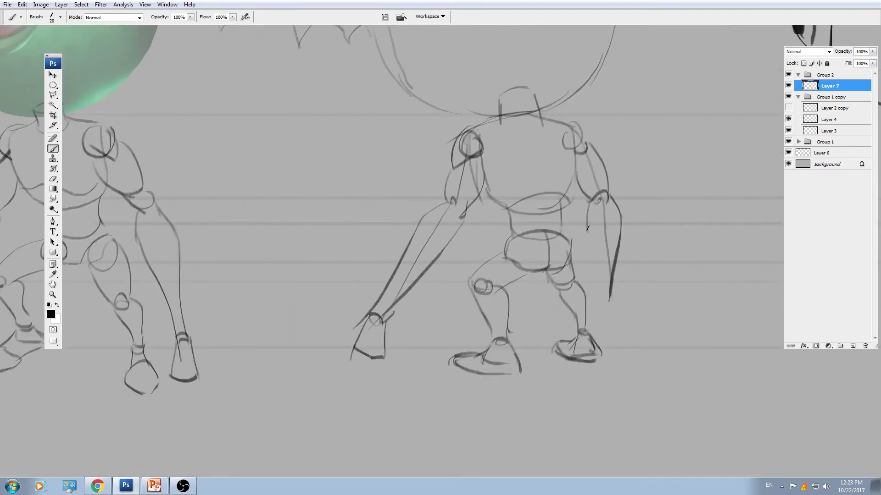
mouse_move(588, 228)
left_mouse_down()
mouse_move(595, 277)
mouse_move(608, 272)
mouse_move(595, 278)
mouse_move(612, 307)
left_mouse_up()
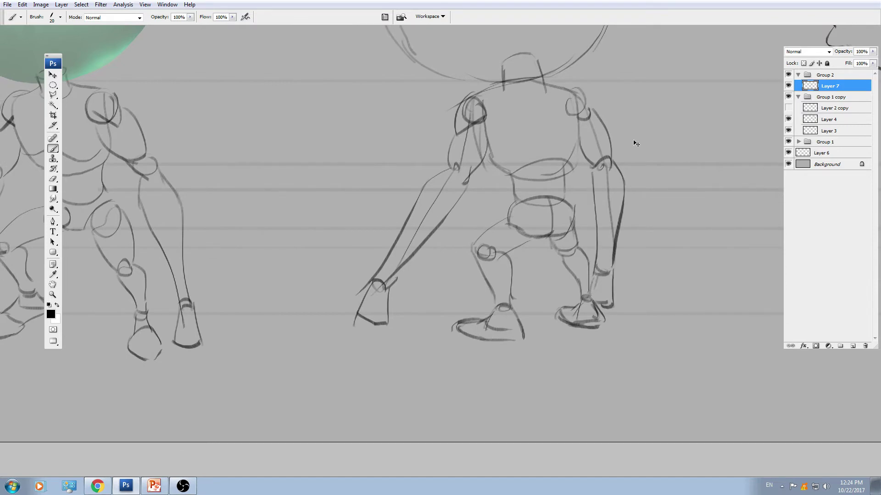
Draw curved vertical center lines down the middle figure's head, neck and torso, undoing unwanted strokes.
left_click_drag(538, 104, 531, 165)
left_click_drag(517, 117, 521, 140)
mouse_move(525, 162)
left_mouse_down()
mouse_move(544, 230)
mouse_move(530, 172)
mouse_move(537, 278)
left_mouse_up()
key("ctrl+z")
mouse_move(522, 125)
left_mouse_down()
mouse_move(530, 332)
mouse_move(533, 276)
left_mouse_up()
key("ctrl+z")
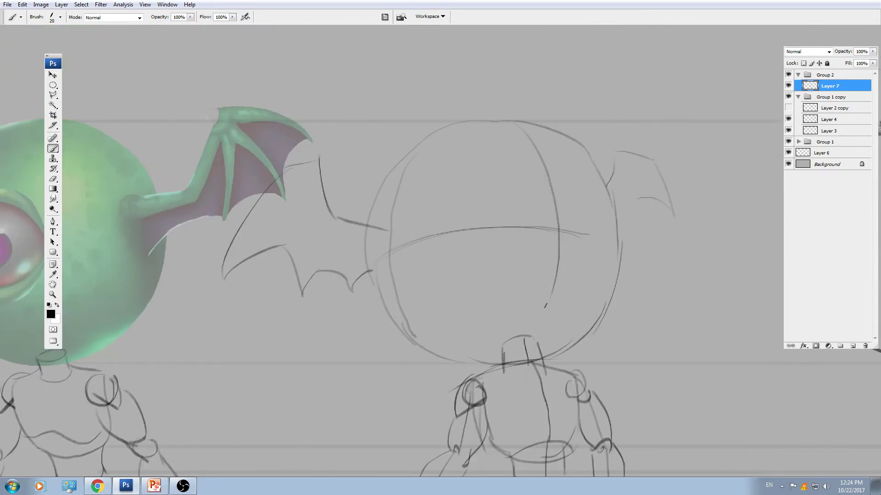
Switch to Chrome and skip to the next video in the YouTube playlist.
key("alt+Tab")
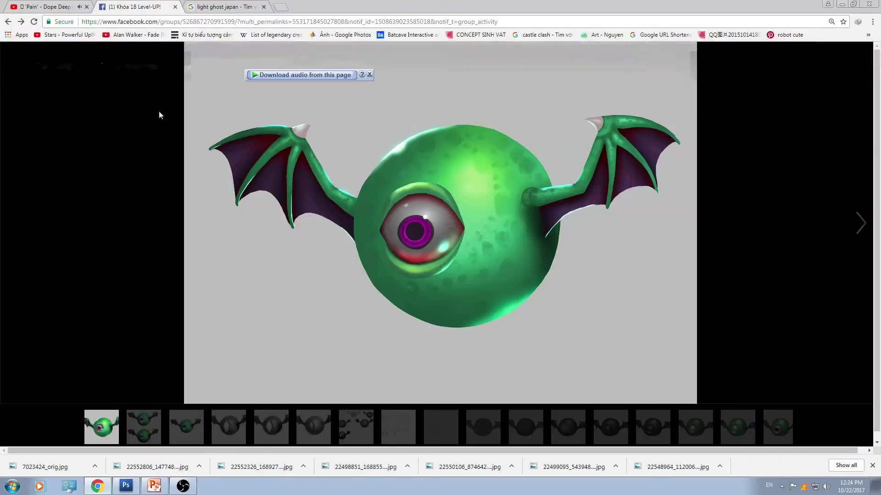
left_click(46, 7)
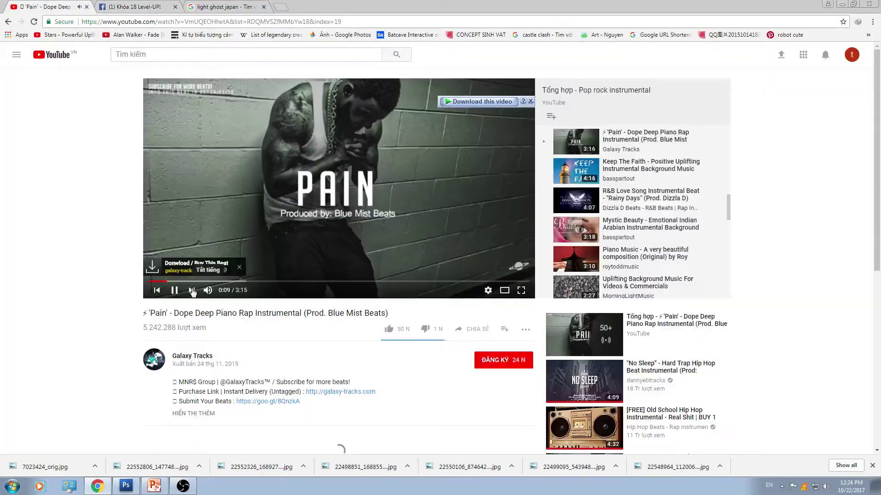
left_click(191, 290)
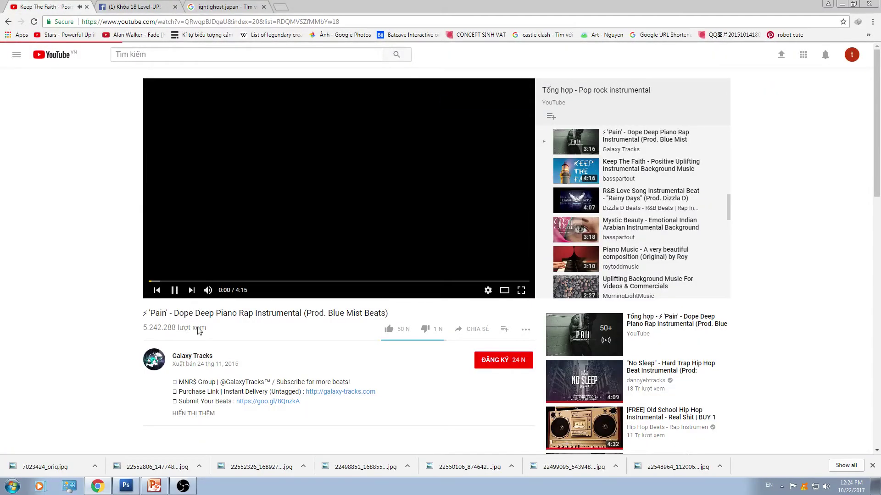
key("alt+Tab")
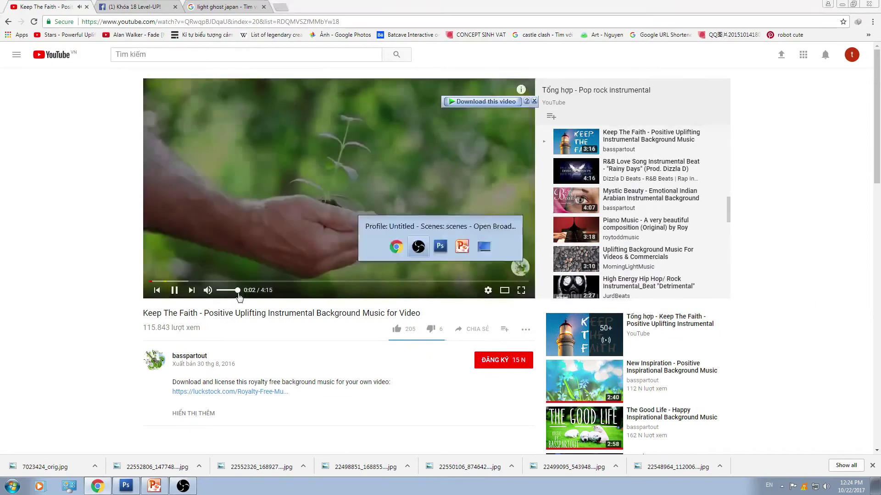
Switch back to Photoshop and move the middle back-view sketch to the far right, over the side view.
key("alt+Tab")
key("alt+Tab")
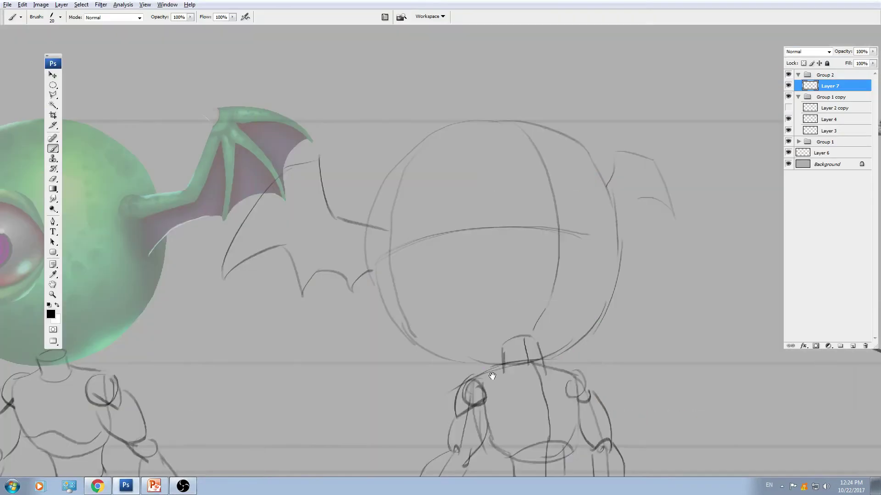
left_click_drag(493, 376, 446, 265)
key("ctrl+minus")
key("ctrl+minus")
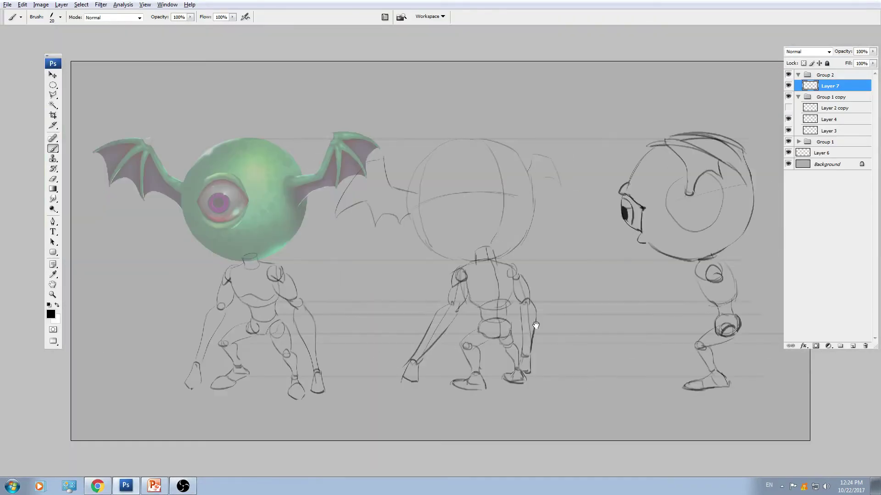
key("v")
left_click_drag(487, 228, 679, 226)
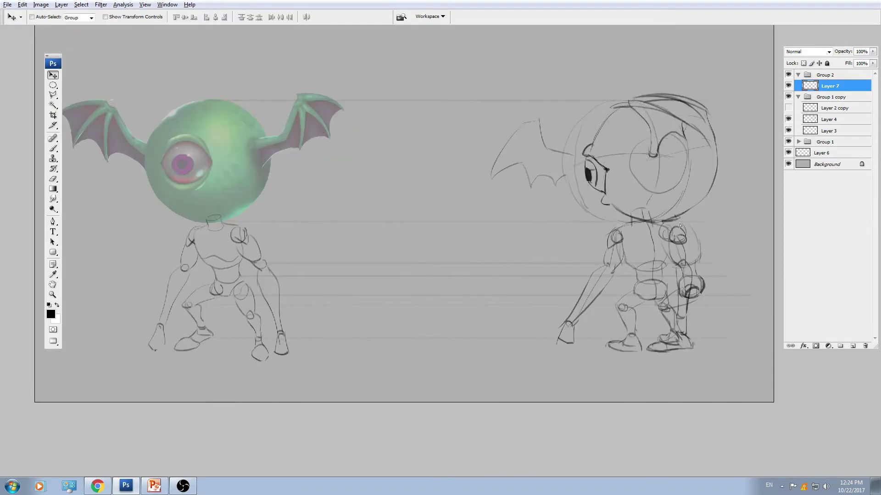
Move the side-view group, Group 1 copy, between the front and back views and merge it into one layer.
left_click(830, 97)
left_click_drag(762, 183, 575, 182)
key("ctrl+plus")
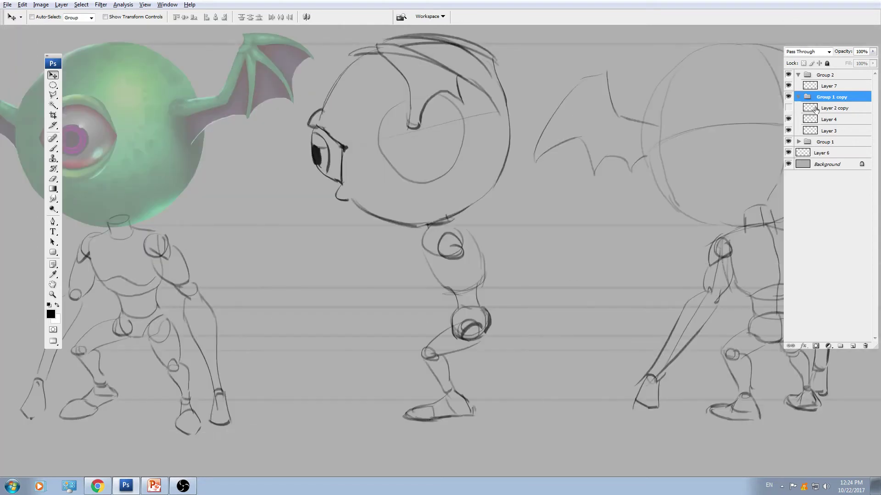
key("ctrl+e")
Set the brush color to bright red and add a new layer above the side-view layer.
key("b")
left_click_drag(456, 145, 477, 157)
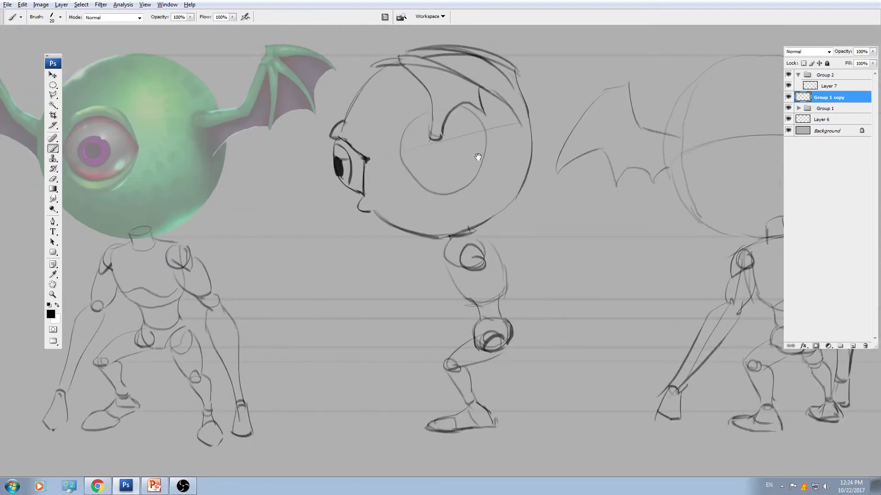
left_click_drag(523, 137, 411, 129)
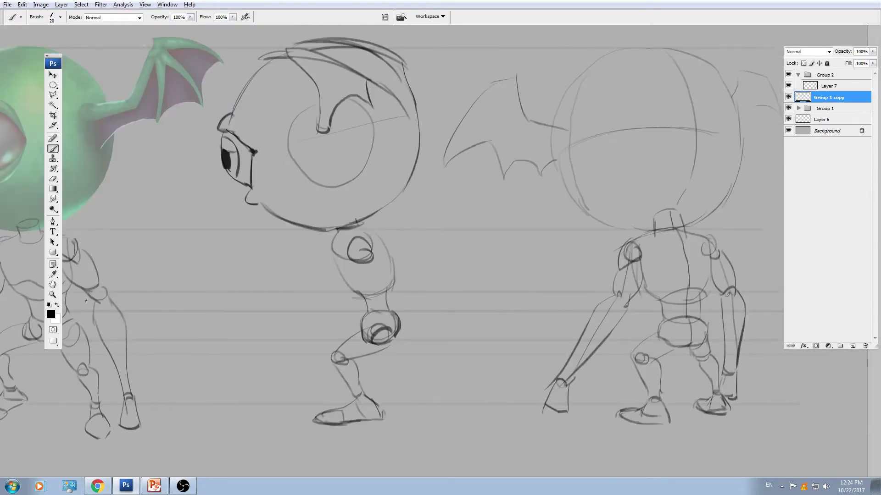
left_click(51, 314)
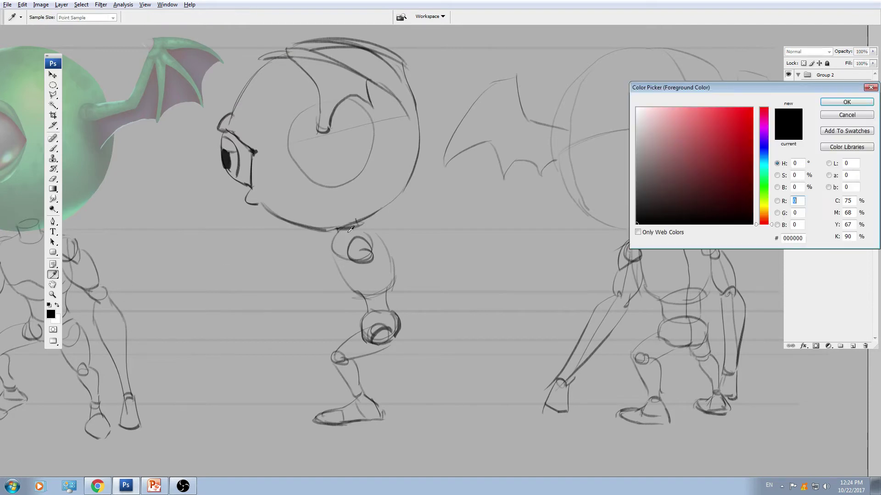
left_click(752, 118)
left_click(847, 102)
left_click(852, 346)
Draw a curved red center line down the front view's head, neck and torso to the pelvis, undoing the first head stroke.
left_click_drag(363, 271, 556, 264)
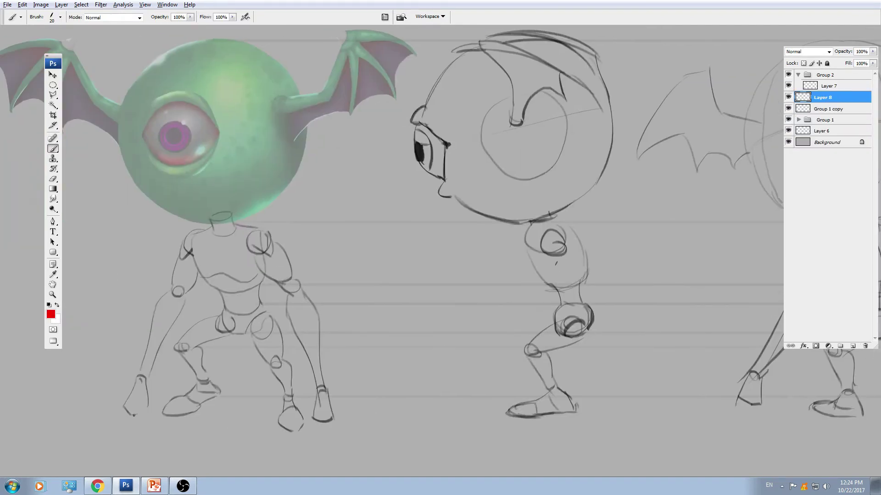
left_click_drag(214, 210, 339, 241)
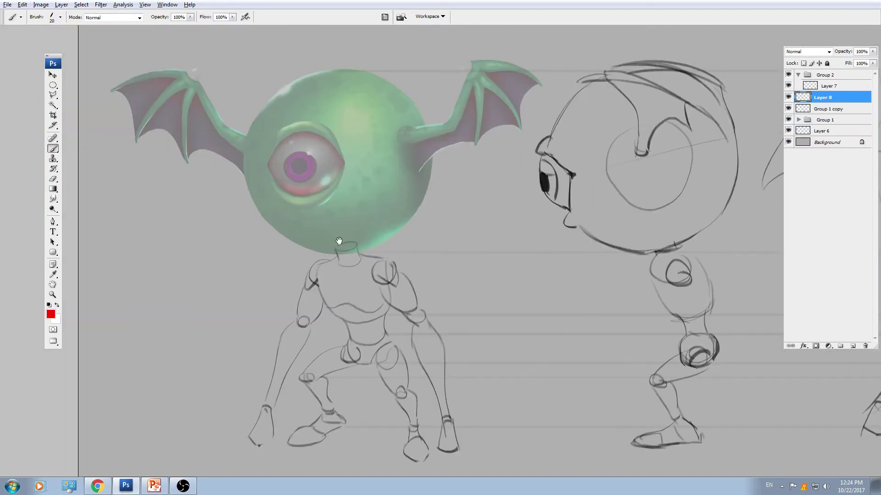
mouse_move(328, 72)
left_mouse_down()
mouse_move(301, 101)
mouse_move(286, 156)
mouse_move(289, 199)
mouse_move(322, 238)
left_mouse_up()
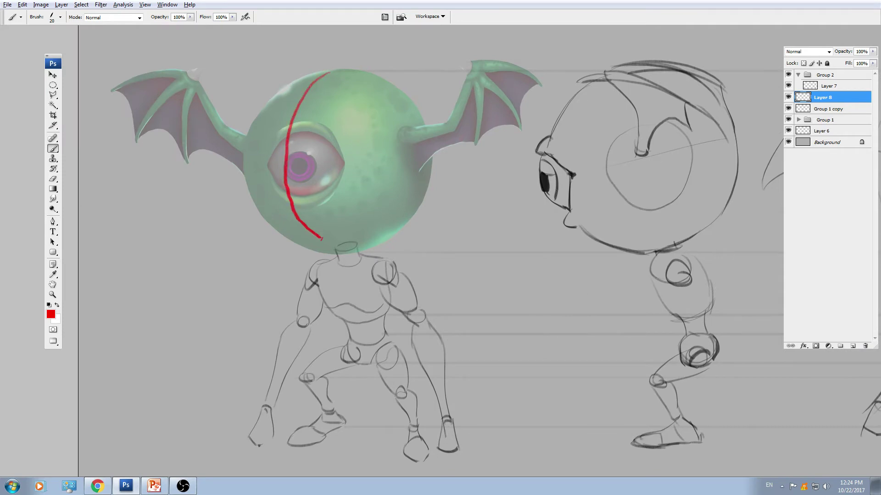
key("ctrl+z")
mouse_move(337, 74)
left_mouse_down()
mouse_move(284, 151)
mouse_move(292, 220)
mouse_move(320, 250)
mouse_move(350, 243)
left_mouse_up()
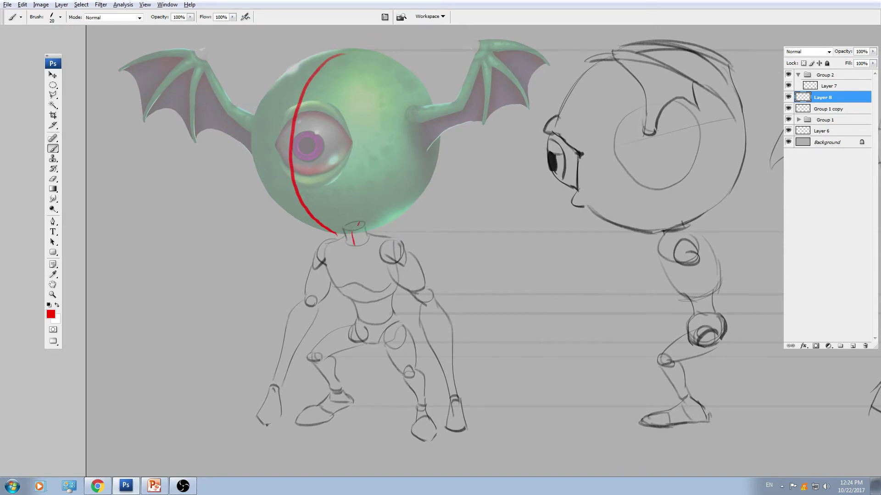
left_click_drag(343, 246, 340, 166)
key("ctrl+plus")
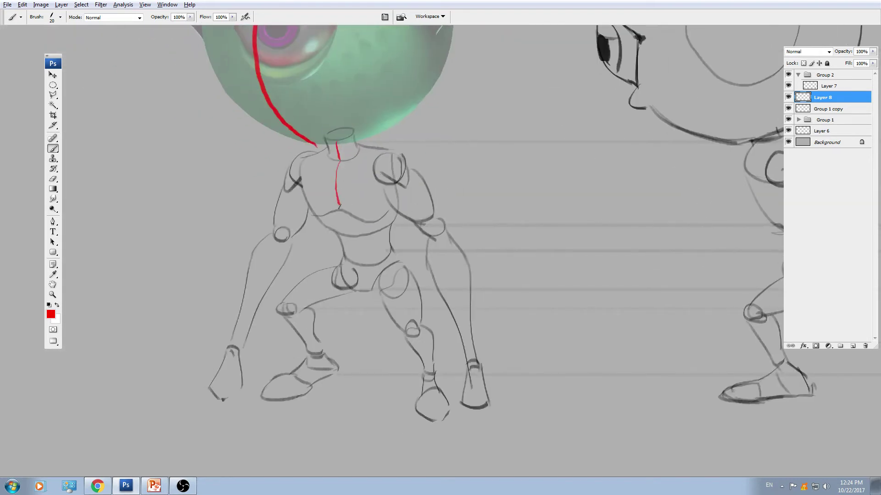
scroll(355, 220, "down", 1)
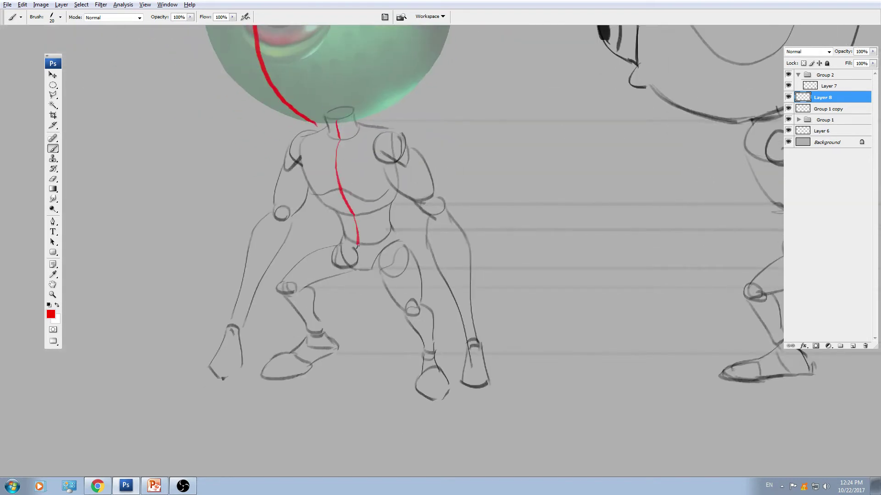
Trace the side view's front contour in red along the forehead, eye, chin, neck, chest and pelvis.
left_click_drag(662, 206, 389, 321)
scroll(389, 321, "up", 1)
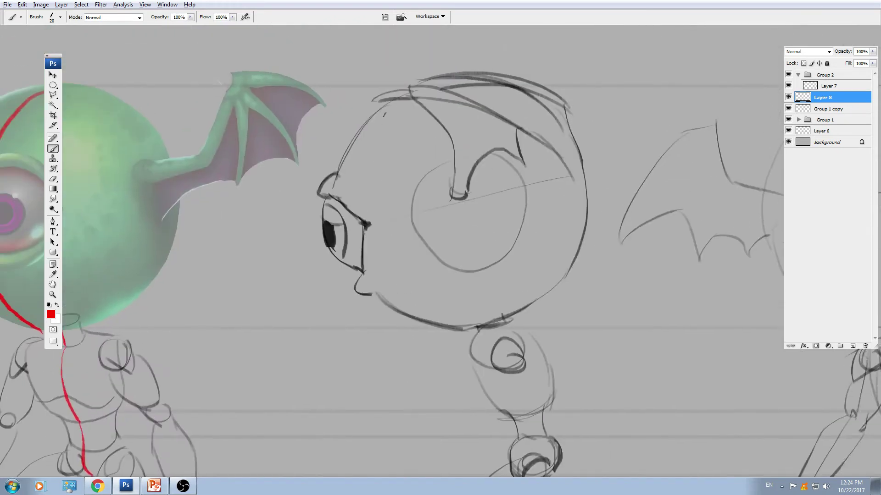
mouse_move(390, 102)
left_mouse_down()
mouse_move(355, 134)
mouse_move(338, 184)
mouse_move(340, 171)
mouse_move(319, 188)
mouse_move(325, 238)
mouse_move(351, 265)
left_mouse_up()
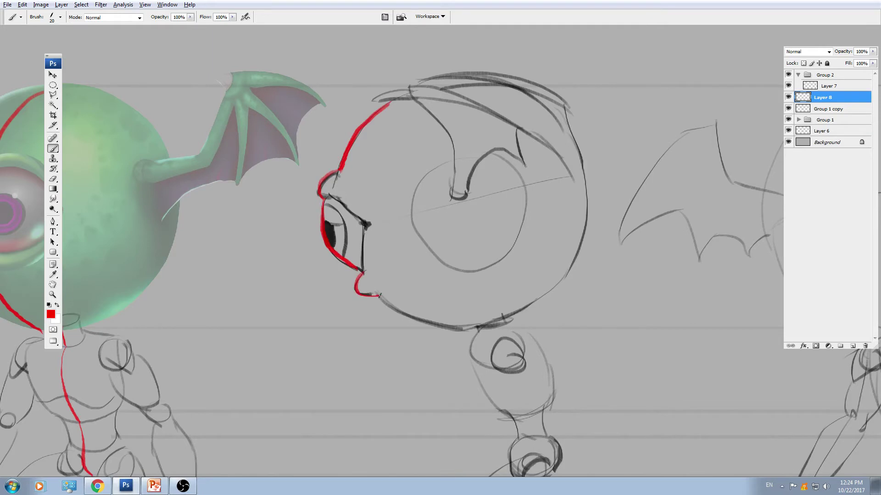
mouse_move(380, 296)
left_mouse_down()
mouse_move(373, 228)
mouse_move(410, 255)
left_mouse_up()
key("ctrl+z")
mouse_move(373, 228)
left_mouse_down()
mouse_move(444, 261)
mouse_move(464, 228)
mouse_move(468, 289)
mouse_move(504, 343)
mouse_move(499, 247)
left_mouse_up()
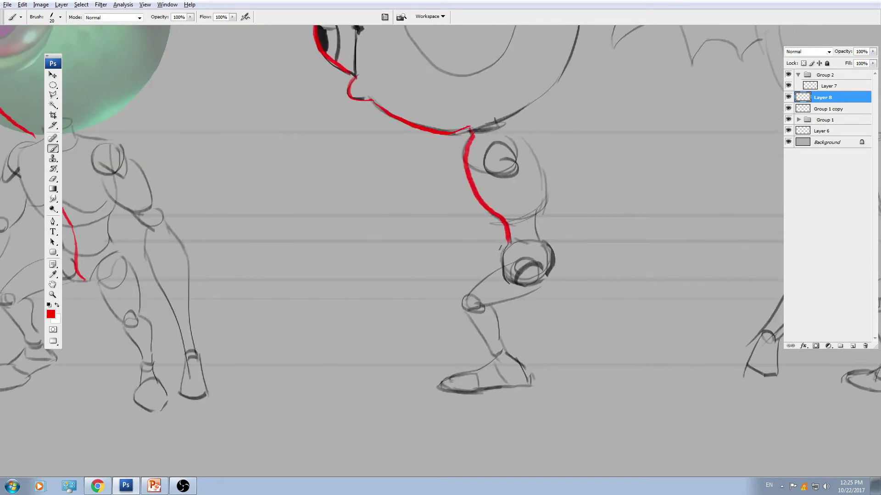
Draw a curved red center line down the back view's head, neck, spine and pelvis.
left_click_drag(688, 202, 478, 281)
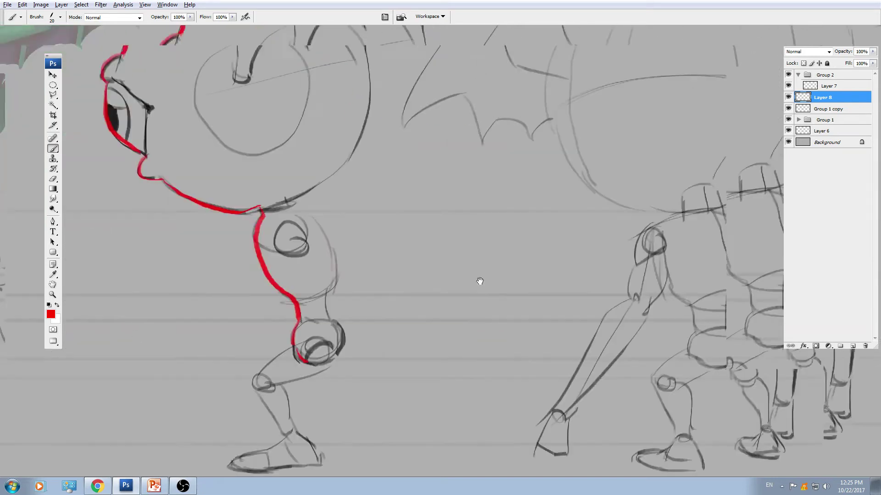
left_click_drag(630, 191, 430, 279)
mouse_move(464, 56)
left_mouse_down()
mouse_move(499, 68)
mouse_move(524, 104)
mouse_move(537, 170)
mouse_move(507, 264)
mouse_move(513, 275)
mouse_move(515, 199)
mouse_move(506, 196)
mouse_move(518, 225)
mouse_move(516, 198)
mouse_move(526, 235)
mouse_move(528, 340)
left_mouse_up()
key("ctrl+minus")
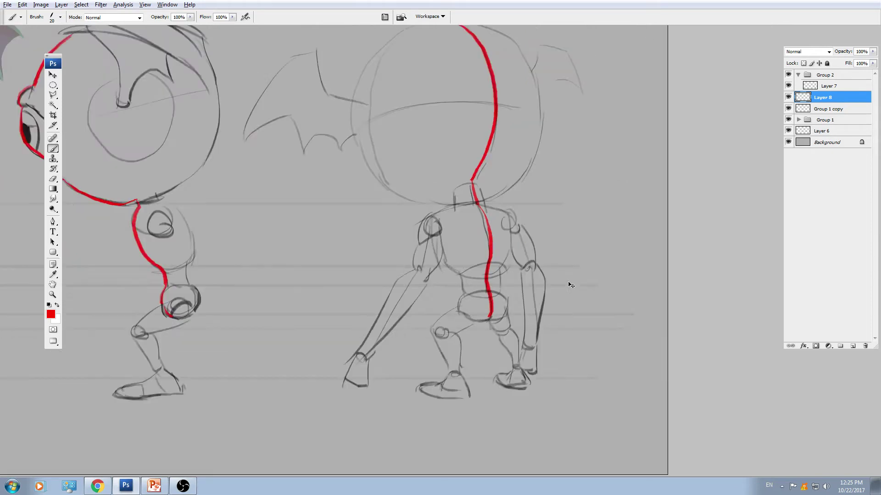
key("ctrl+minus")
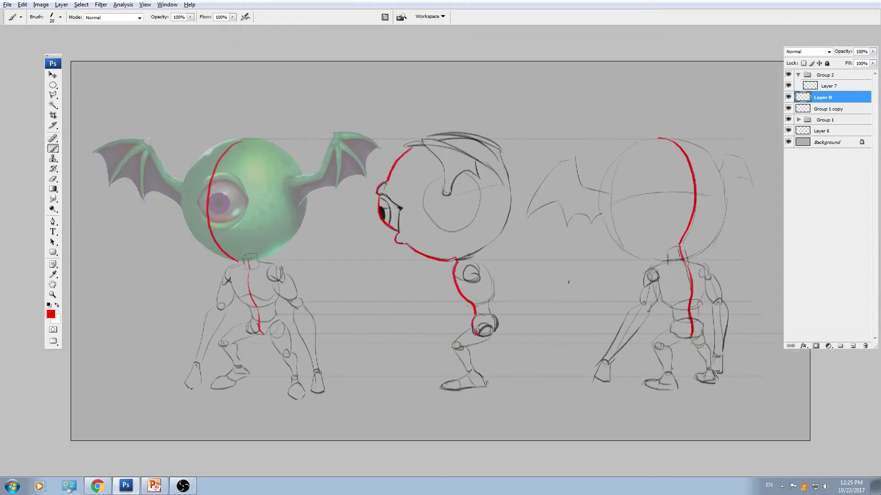
Draw red eye-level lines across the front, side and back view heads, redoing the back view's curve.
key("ctrl+plus")
key("ctrl+plus")
left_click_drag(159, 246, 546, 252)
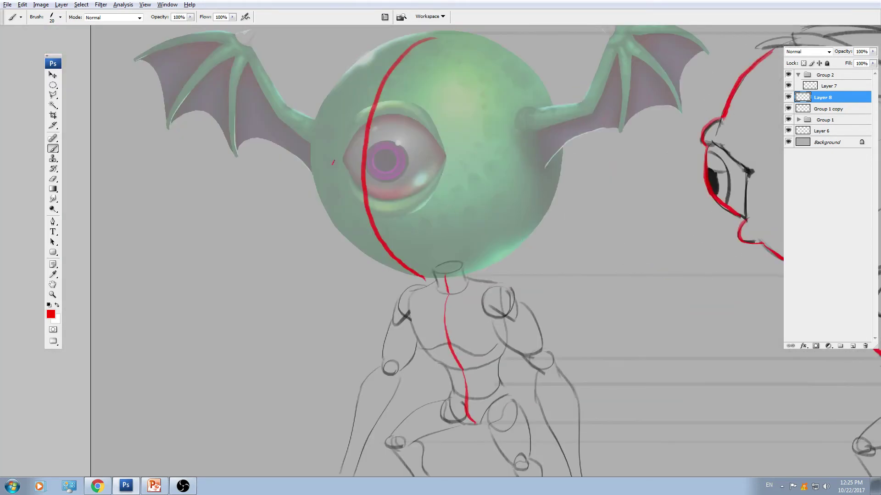
mouse_move(343, 156)
left_mouse_down()
mouse_move(490, 157)
mouse_move(561, 146)
mouse_move(421, 131)
mouse_move(601, 92)
left_mouse_up()
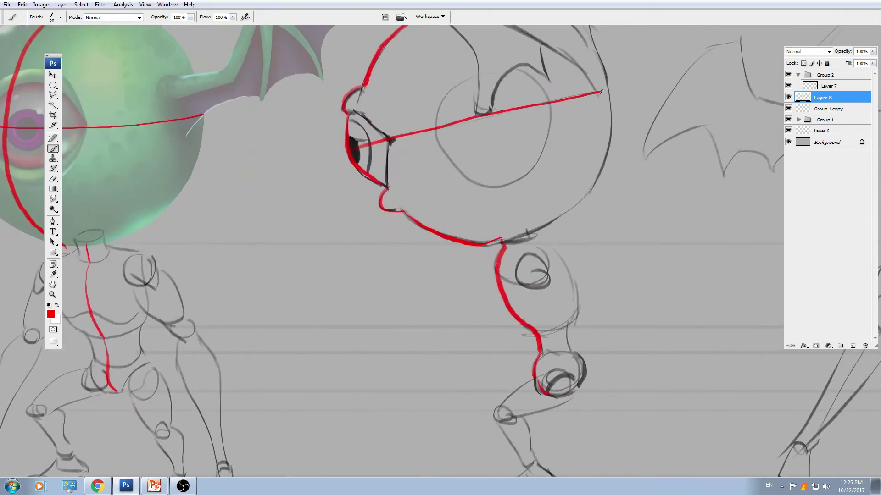
left_click_drag(677, 131, 310, 137)
left_click_drag(496, 144, 484, 153)
mouse_move(411, 163)
left_mouse_down()
mouse_move(506, 125)
mouse_move(591, 118)
mouse_move(652, 134)
left_mouse_up()
key("ctrl+z")
mouse_move(410, 157)
left_mouse_down()
mouse_move(543, 121)
mouse_move(658, 143)
left_mouse_up()
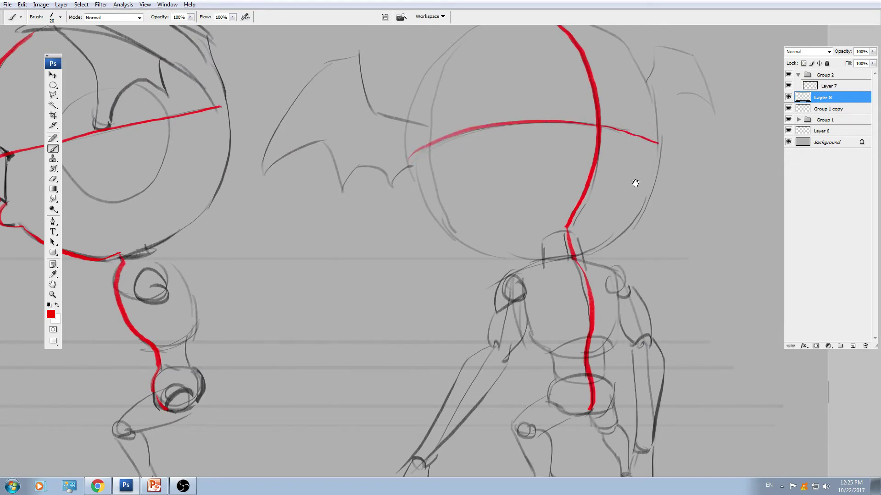
Compare the red center and eye-level lines across the front, side and back views.
left_click_drag(526, 291, 599, 176)
key("ctrl+minus")
key("ctrl+minus")
left_click_drag(424, 285, 574, 220)
left_click_drag(620, 314, 424, 292)
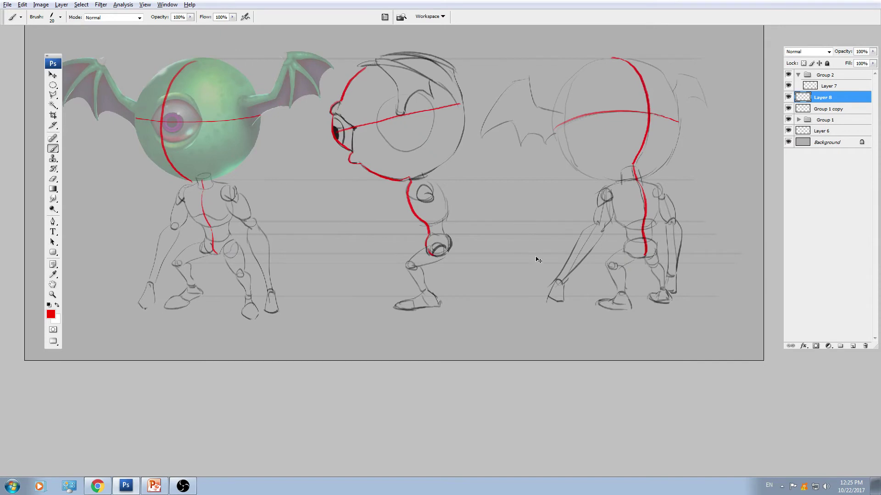
key("ctrl+minus")
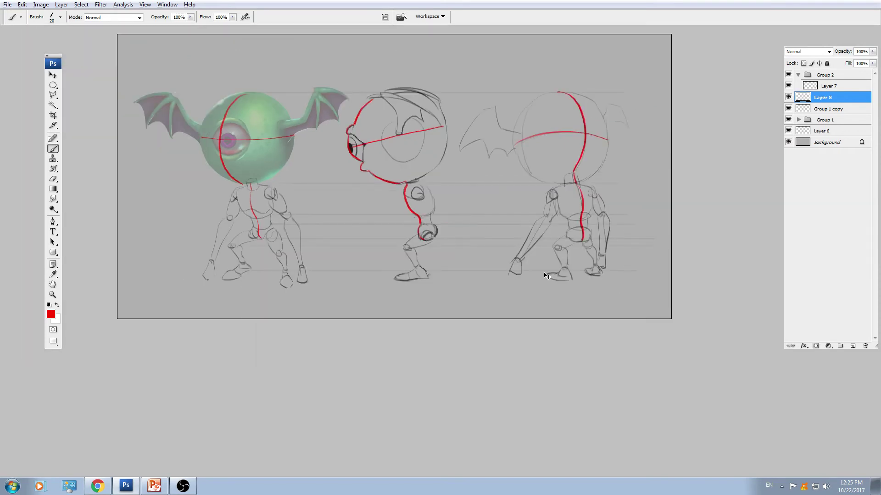
key("ctrl+plus")
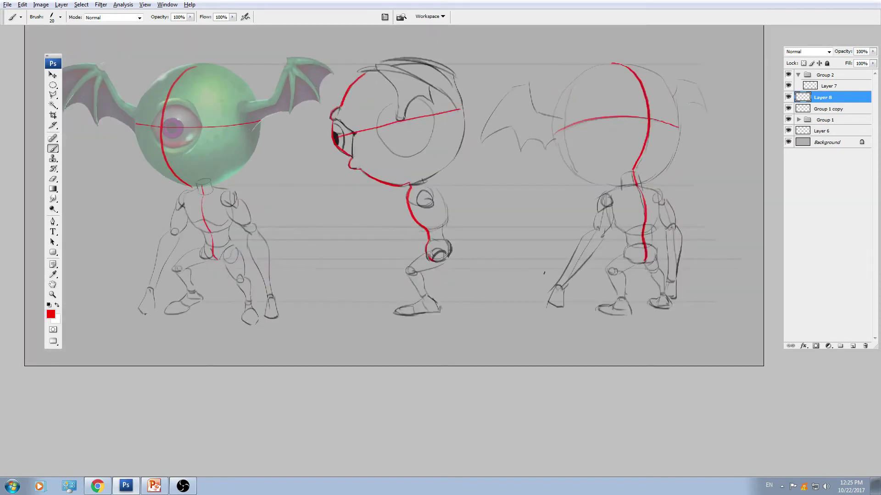
left_click_drag(545, 273, 549, 285)
Group all sketch layers above the Background, from Group 2 down to Layer 6, into one group.
left_click(799, 75)
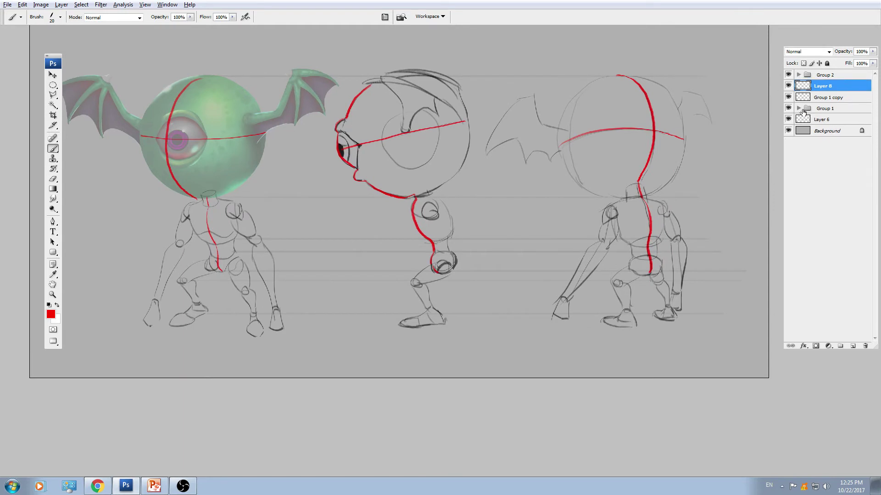
left_click(798, 108)
left_click(798, 108)
left_click(825, 76)
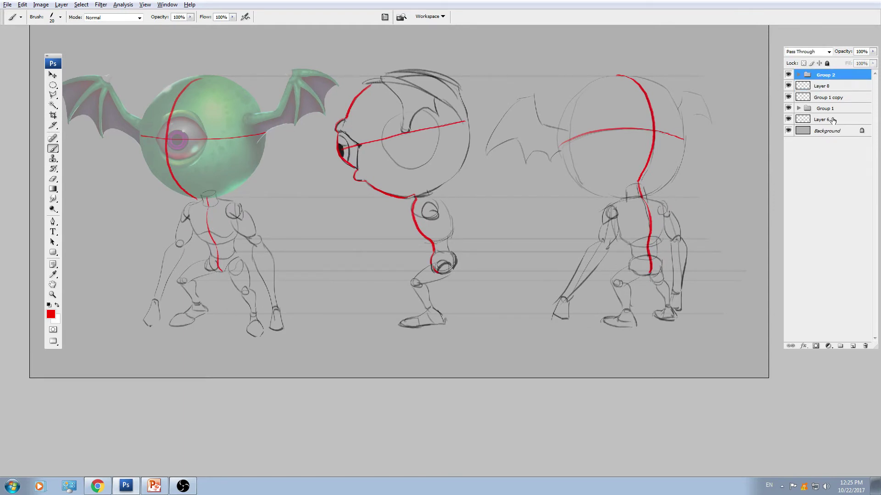
left_click(831, 119, "shift")
key("ctrl+g")
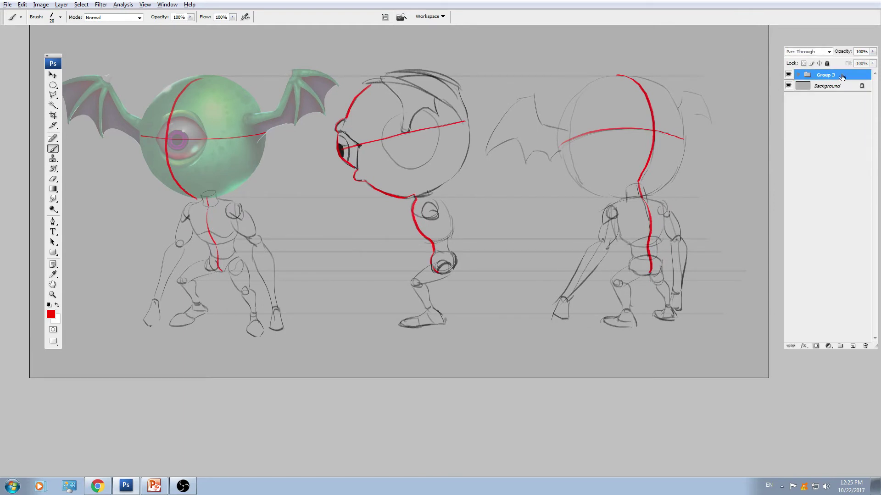
Lower the sketch group's opacity to 27% and add a new layer above it.
left_click(873, 51)
left_click_drag(846, 62, 838, 64)
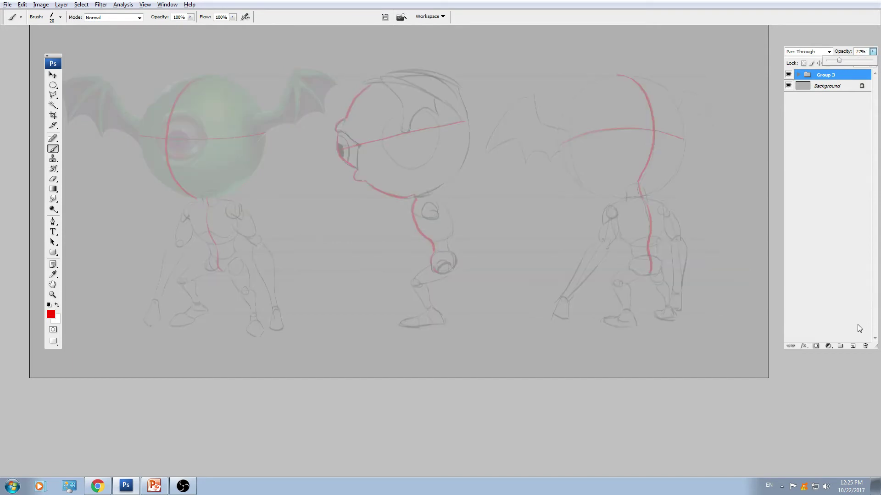
left_click(853, 346)
Draw a clean black circular outline around the front view's head on the new layer, undoing the first attempt.
left_click_drag(343, 230, 487, 249)
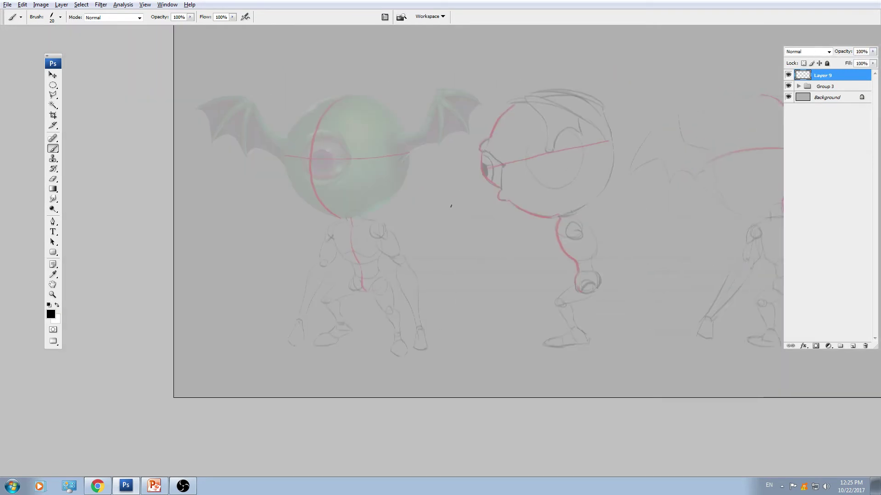
scroll(451, 206, "up", 5)
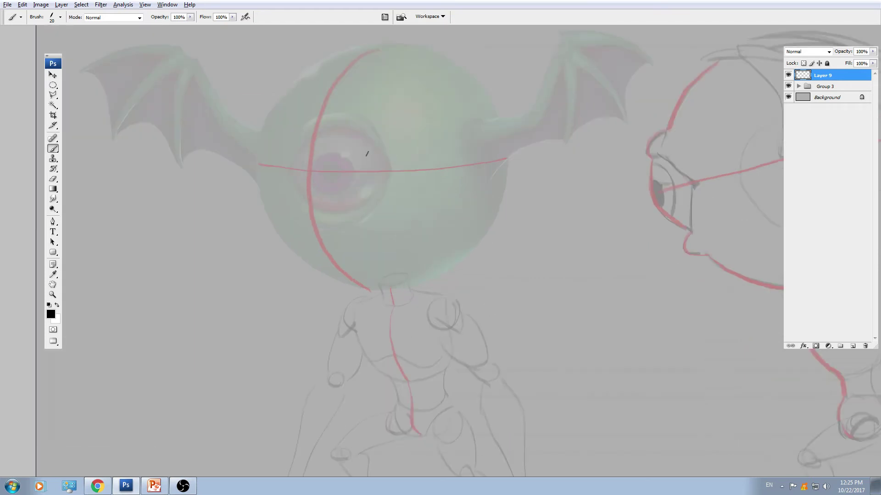
left_click_drag(367, 154, 392, 191)
mouse_move(500, 122)
left_mouse_down()
mouse_move(392, 84)
mouse_move(340, 96)
left_mouse_up()
key("ctrl+z")
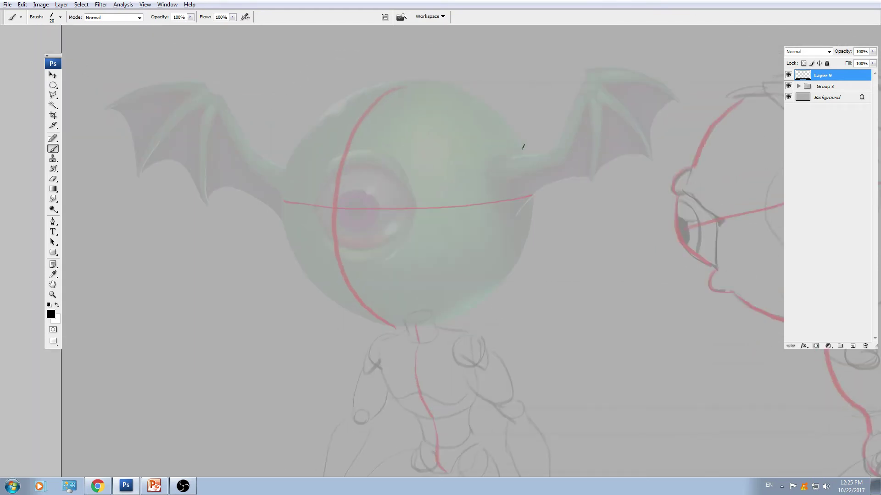
mouse_move(523, 149)
left_mouse_down()
mouse_move(473, 93)
mouse_move(412, 79)
mouse_move(341, 95)
mouse_move(284, 165)
mouse_move(280, 237)
mouse_move(296, 283)
mouse_move(336, 320)
mouse_move(365, 327)
mouse_move(424, 279)
mouse_move(463, 262)
mouse_move(494, 240)
mouse_move(527, 181)
mouse_move(531, 122)
left_mouse_up()
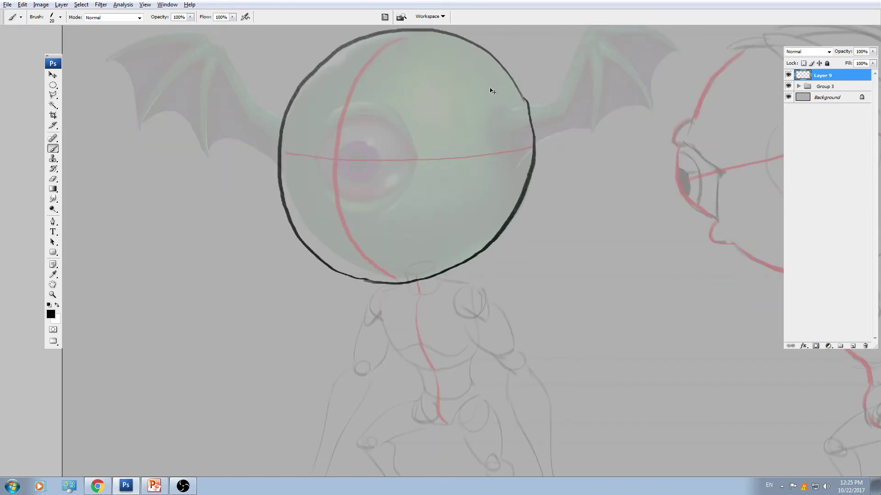
Reshape the black head outline with Free Transform to fit the lower edge of the underlying head.
key("ctrl+t")
right_click(373, 154)
left_click(409, 232)
mouse_move(341, 260)
left_mouse_down()
mouse_move(360, 272)
mouse_move(392, 271)
left_mouse_up()
key("Return")
key("b")
Ink the front view's neck opening below the head and the right-hand shoulder line with a size 10 brush.
left_click_drag(459, 238, 430, 159)
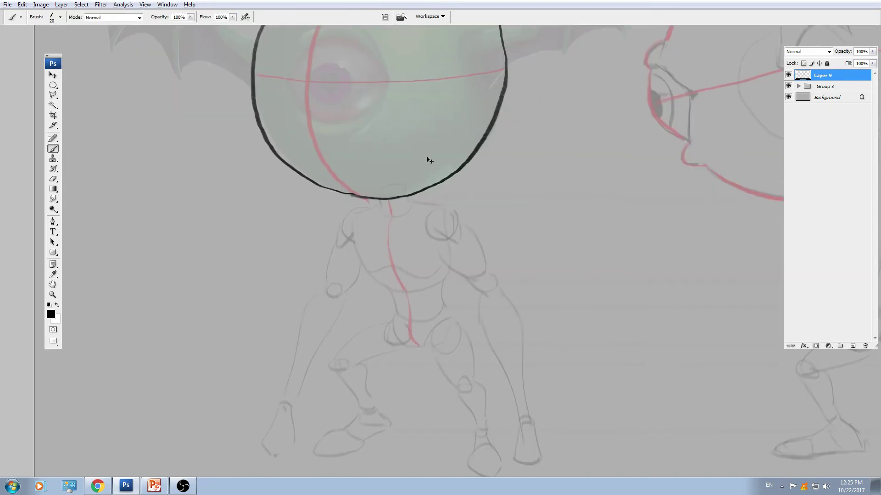
key("ctrl+plus")
key("ctrl+plus")
key("ctrl+plus")
left_click_drag(319, 117, 420, 215)
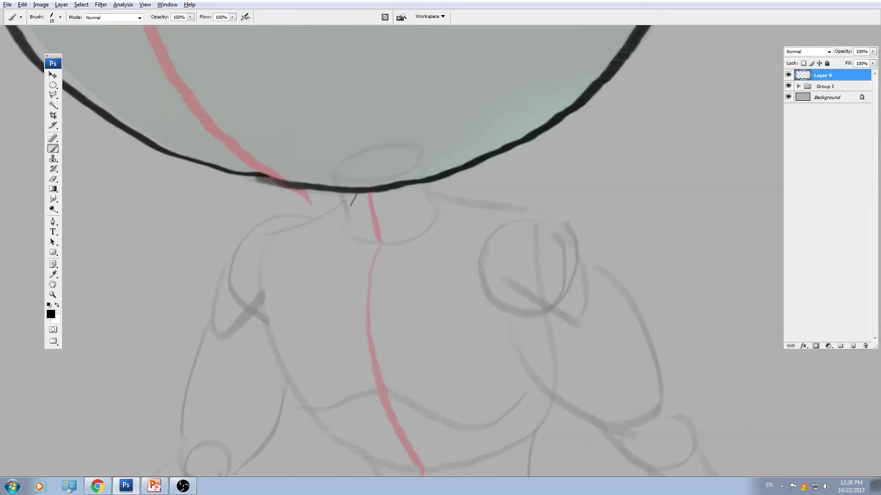
mouse_move(338, 191)
left_mouse_down()
mouse_move(356, 235)
mouse_move(353, 225)
mouse_move(390, 250)
mouse_move(443, 195)
mouse_move(435, 173)
mouse_move(521, 187)
left_mouse_up()
key("ctrl+z")
left_click_drag(431, 196, 509, 177)
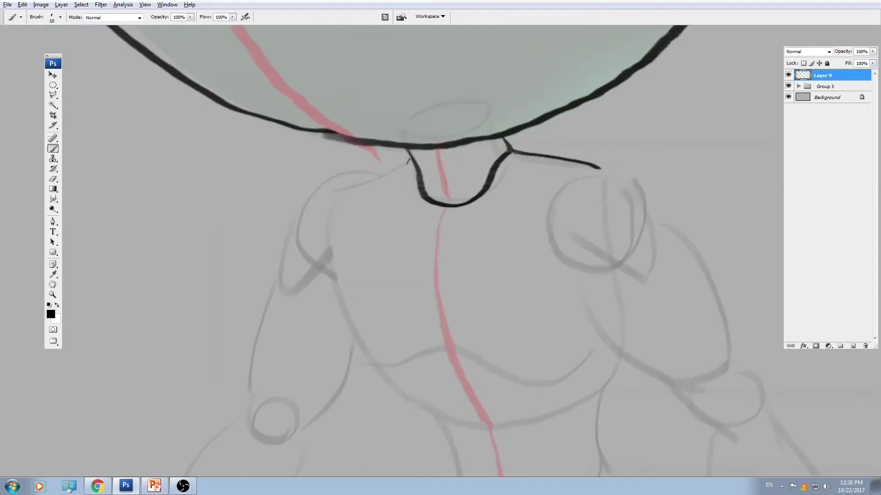
Ink the left-hand shoulder slope, the side of the chest and the wavy lower edge of the pectorals.
mouse_move(411, 158)
left_mouse_down()
mouse_move(345, 183)
mouse_move(359, 122)
mouse_move(342, 225)
left_mouse_up()
key("ctrl+z")
mouse_move(365, 117)
left_mouse_down()
mouse_move(356, 122)
mouse_move(352, 240)
mouse_move(394, 289)
mouse_move(384, 251)
mouse_move(419, 235)
mouse_move(454, 236)
mouse_move(536, 268)
mouse_move(598, 227)
mouse_move(547, 247)
left_mouse_up()
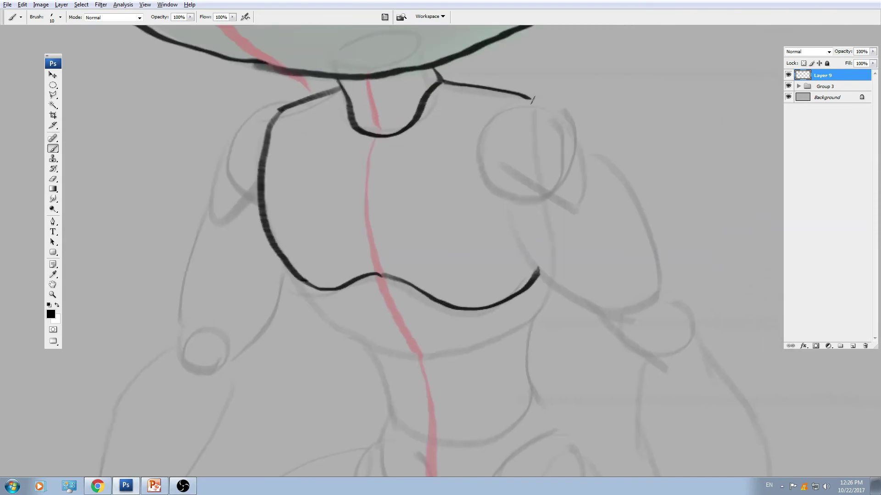
Ink both shoulder caps and the curved lower edge of the ribcage beneath the chest.
mouse_move(541, 96)
left_mouse_down()
mouse_move(497, 110)
mouse_move(537, 193)
mouse_move(592, 172)
mouse_move(559, 106)
mouse_move(518, 97)
left_mouse_up()
left_click_drag(298, 163, 358, 148)
mouse_move(349, 87)
left_mouse_down()
mouse_move(273, 183)
mouse_move(324, 162)
left_mouse_up()
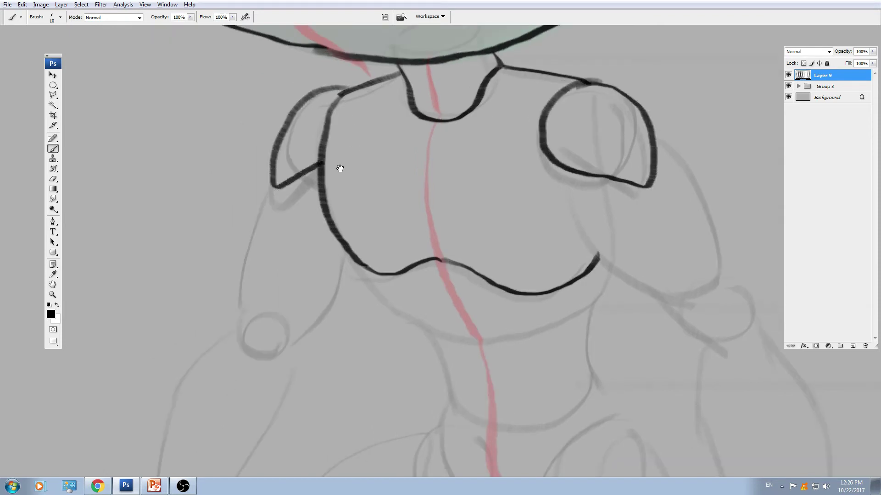
left_click_drag(414, 253, 359, 157)
mouse_move(317, 175)
left_mouse_down()
mouse_move(359, 219)
mouse_move(332, 208)
mouse_move(438, 245)
mouse_move(527, 212)
mouse_move(557, 178)
mouse_move(429, 191)
left_mouse_up()
key("ctrl+z")
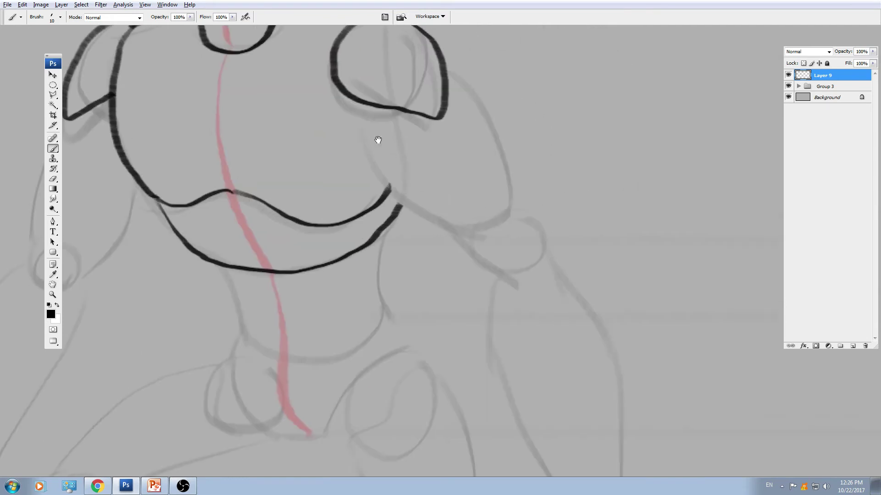
Ink the right-hand upper arm, its elbow joint and the inner contour of the forearm.
mouse_move(359, 105)
left_mouse_down()
mouse_move(399, 191)
mouse_move(476, 232)
left_mouse_up()
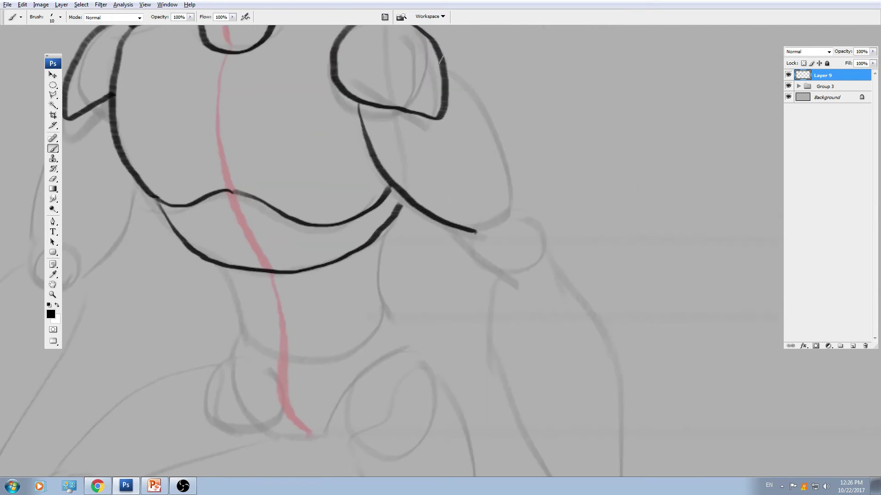
mouse_move(440, 59)
left_mouse_down()
mouse_move(507, 177)
mouse_move(510, 209)
left_mouse_up()
mouse_move(481, 231)
left_mouse_down()
mouse_move(476, 206)
mouse_move(503, 183)
mouse_move(499, 167)
left_mouse_up()
left_click_drag(453, 185, 495, 236)
mouse_move(500, 155)
left_mouse_down()
mouse_move(533, 212)
mouse_move(516, 171)
left_mouse_up()
mouse_move(477, 196)
left_mouse_down()
mouse_move(518, 166)
mouse_move(523, 96)
mouse_move(482, 197)
mouse_move(467, 138)
mouse_move(456, 161)
mouse_move(465, 204)
mouse_move(518, 324)
left_mouse_up()
key("ctrl+z")
key("ctrl+minus")
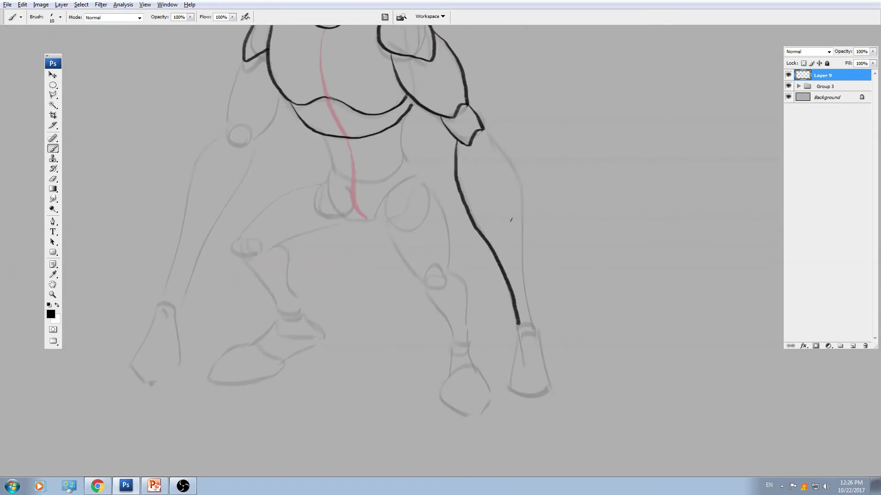
Ink the outer contour of the right-hand forearm and the curved bands at its wrist, redrawing the first contour.
mouse_move(483, 129)
left_mouse_down()
mouse_move(526, 191)
mouse_move(533, 327)
left_mouse_up()
left_click_drag(531, 279, 532, 238)
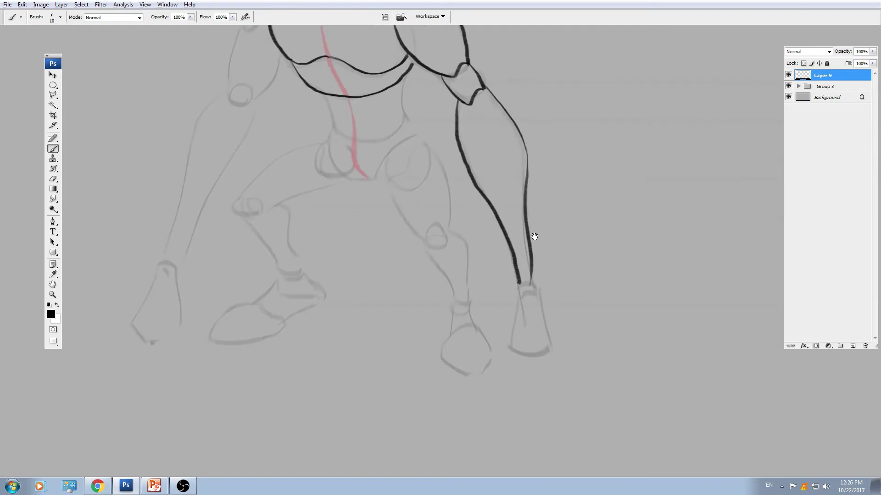
key("ctrl+z")
left_click_drag(524, 142, 538, 292)
left_click_drag(532, 297, 534, 265)
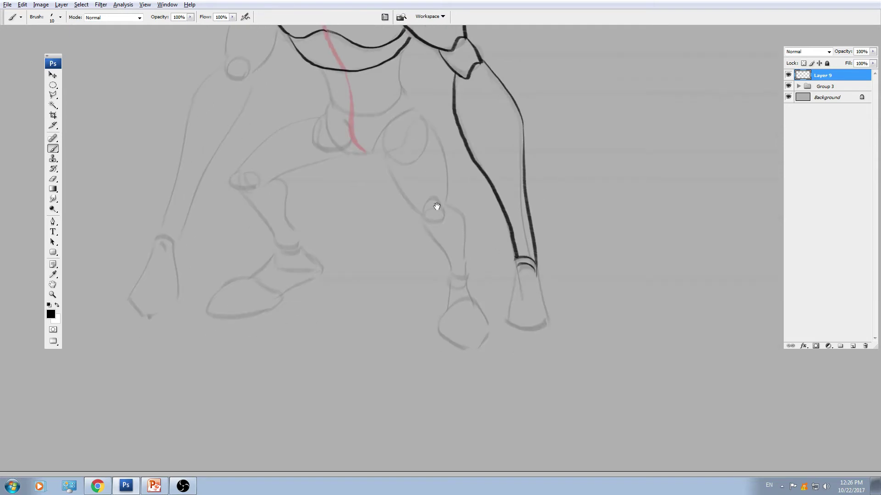
left_click_drag(409, 90, 516, 193)
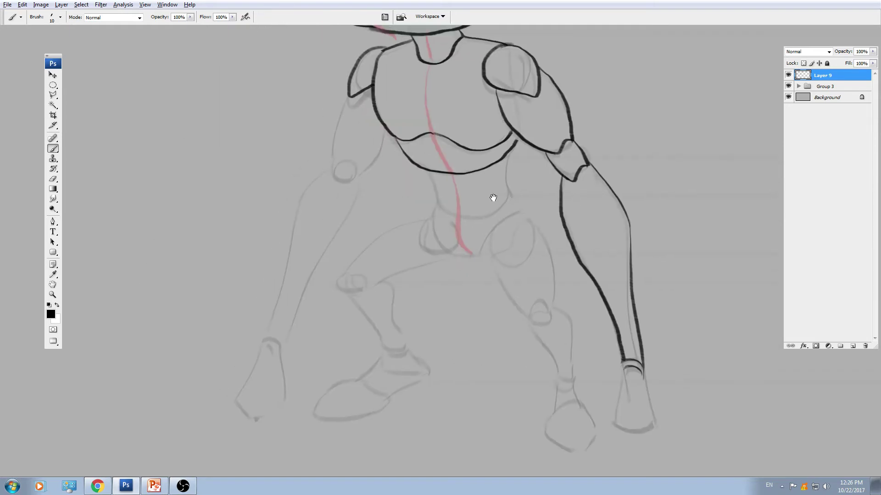
scroll(492, 191, "down", 1)
scroll(558, 163, "up", 3)
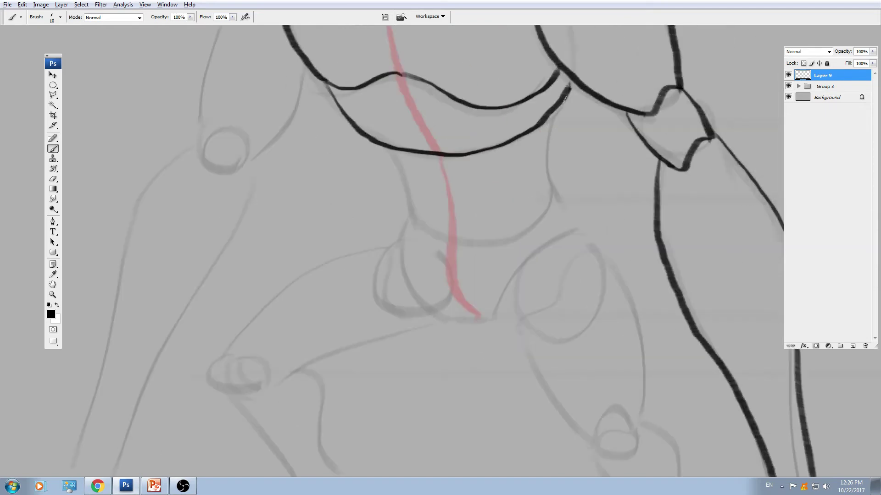
mouse_move(566, 94)
left_mouse_down()
mouse_move(551, 151)
mouse_move(559, 206)
left_mouse_up()
mouse_move(392, 151)
left_mouse_down()
mouse_move(415, 219)
mouse_move(528, 231)
mouse_move(556, 189)
left_mouse_up()
key("ctrl+alt+z")
key("ctrl+alt+z")
key("ctrl+alt+z")
mouse_move(386, 151)
left_mouse_down()
mouse_move(429, 238)
mouse_move(551, 166)
mouse_move(553, 114)
left_mouse_up()
key("ctrl+alt+z")
Ink both sides of the waist and join them with a curved lower edge.
left_click_drag(392, 150, 416, 218)
left_click_drag(553, 113, 553, 196)
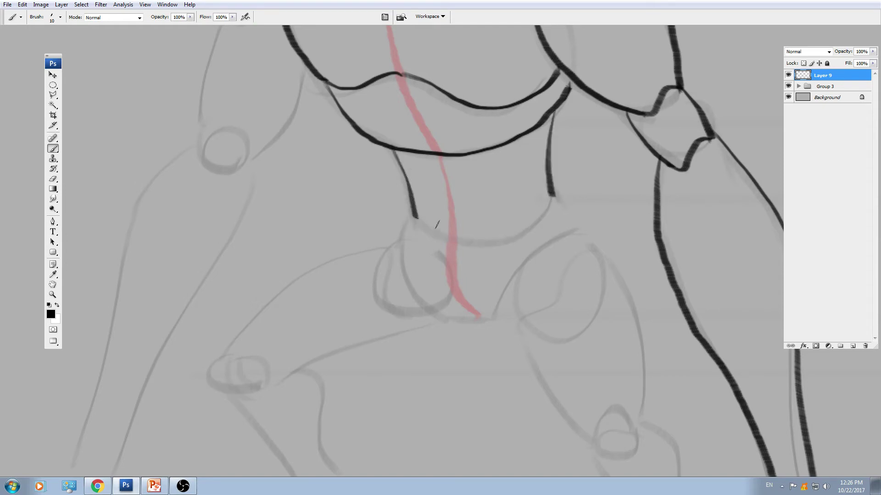
mouse_move(414, 217)
left_mouse_down()
mouse_move(473, 247)
mouse_move(528, 228)
mouse_move(552, 195)
left_mouse_up()
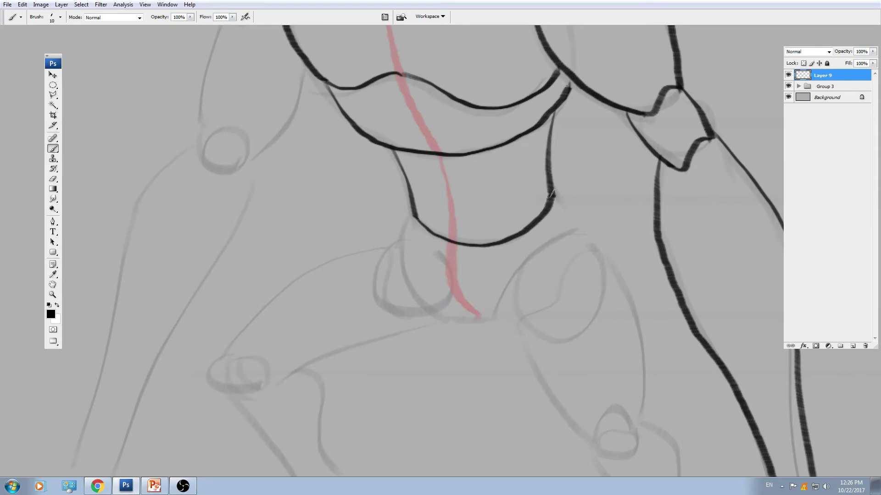
Ink the pelvis below the waist and the hip joint curves at the tops of both thighs.
mouse_move(401, 223)
left_mouse_down()
mouse_move(442, 175)
mouse_move(440, 211)
mouse_move(486, 274)
mouse_move(536, 277)
mouse_move(625, 187)
left_mouse_up()
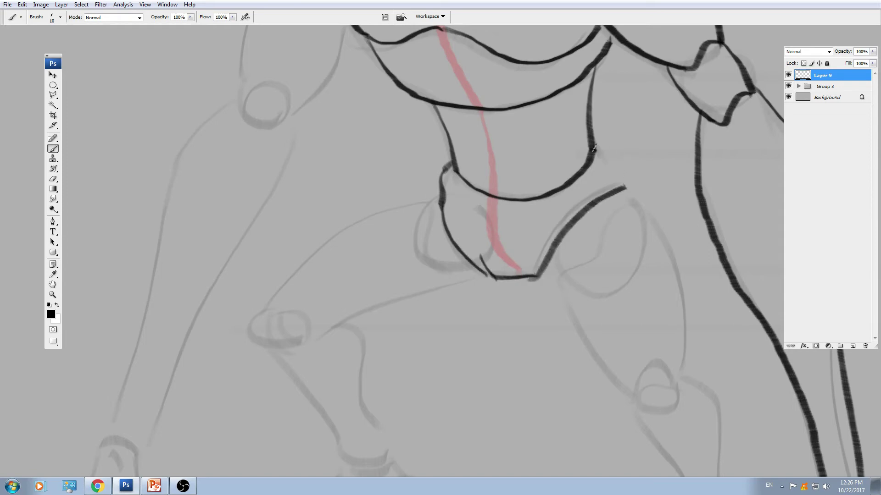
left_click_drag(609, 251, 556, 165)
mouse_move(498, 195)
left_mouse_down()
mouse_move(523, 184)
mouse_move(589, 116)
left_mouse_up()
mouse_move(388, 131)
left_mouse_down()
mouse_move(417, 134)
mouse_move(440, 194)
left_mouse_up()
left_click_drag(402, 166, 461, 135)
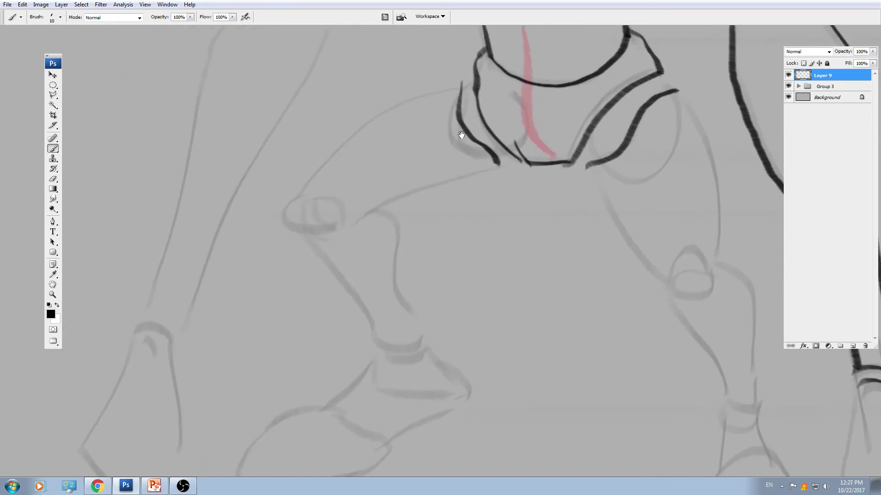
Ink the upper and lower contours of the left-hand thigh, closing them with a curve at the knee.
mouse_move(463, 84)
left_mouse_down()
mouse_move(439, 85)
mouse_move(288, 211)
mouse_move(372, 118)
mouse_move(307, 198)
mouse_move(336, 232)
mouse_move(363, 213)
mouse_move(503, 168)
left_mouse_up()
key("ctrl+z")
left_click_drag(521, 137, 509, 161)
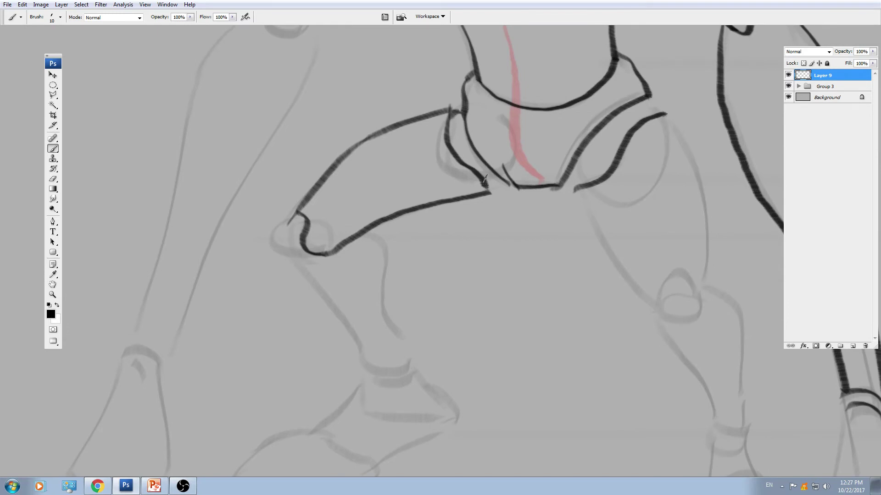
Ink the inner and outer contours of the right-hand thigh down to the knee.
mouse_move(580, 171)
left_mouse_down()
mouse_move(530, 186)
mouse_move(533, 200)
left_mouse_up()
left_click_drag(596, 112, 608, 128)
mouse_move(539, 209)
left_mouse_down()
mouse_move(526, 145)
mouse_move(536, 182)
mouse_move(593, 259)
left_mouse_up()
mouse_move(608, 74)
left_mouse_down()
mouse_move(578, 106)
mouse_move(612, 259)
left_mouse_up()
key("ctrl+z")
mouse_move(583, 124)
left_mouse_down()
mouse_move(602, 275)
mouse_move(585, 224)
mouse_move(556, 217)
mouse_move(595, 229)
left_mouse_up()
Ink the shin and calf contours of the left-hand lower leg, redrawing the shin line.
mouse_move(365, 152)
left_mouse_down()
mouse_move(337, 187)
mouse_move(372, 184)
mouse_move(371, 171)
mouse_move(344, 179)
mouse_move(356, 207)
mouse_move(372, 214)
mouse_move(395, 205)
mouse_move(424, 251)
left_mouse_up()
key("ctrl+z")
key("ctrl+z")
left_click_drag(363, 186, 432, 260)
mouse_move(433, 138)
left_mouse_down()
mouse_move(448, 156)
mouse_move(443, 205)
mouse_move(475, 244)
left_mouse_up()
scroll(432, 223, "down", 2)
Ink the cupped ankle joint of the left-hand leg and start the instep line, undoing stray strokes.
mouse_move(424, 215)
left_mouse_down()
mouse_move(460, 233)
mouse_move(469, 202)
left_mouse_up()
mouse_move(430, 222)
left_mouse_down()
mouse_move(460, 233)
mouse_move(462, 189)
left_mouse_up()
left_click_drag(456, 182, 458, 212)
mouse_move(458, 213)
left_mouse_down()
mouse_move(491, 193)
mouse_move(471, 207)
mouse_move(483, 188)
mouse_move(421, 232)
left_mouse_up()
scroll(481, 187, "down", 2)
key("ctrl+alt+z")
key("ctrl+alt+z")
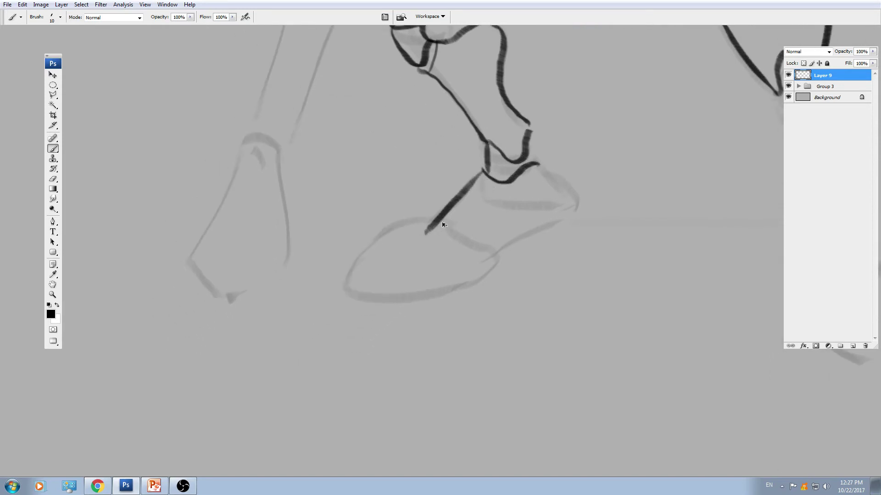
Ink the left-hand foot with its instep, heel, toe section and the curve dividing toe from midfoot.
left_click_drag(483, 170, 435, 217)
mouse_move(449, 220)
left_mouse_down()
mouse_move(404, 226)
mouse_move(346, 286)
mouse_move(451, 289)
mouse_move(504, 253)
left_mouse_up()
mouse_move(454, 222)
left_mouse_down()
mouse_move(504, 250)
mouse_move(447, 256)
mouse_move(516, 224)
left_mouse_up()
mouse_move(484, 169)
left_mouse_down()
mouse_move(515, 223)
mouse_move(511, 245)
left_mouse_up()
left_click_drag(471, 185, 482, 213)
Ink the rounded kneecap of the right-hand leg at the end of its thigh.
mouse_move(686, 178)
left_mouse_down()
mouse_move(515, 292)
mouse_move(448, 214)
mouse_move(453, 148)
mouse_move(449, 171)
mouse_move(470, 143)
left_mouse_up()
left_click_drag(435, 145, 470, 136)
mouse_move(453, 176)
left_mouse_down()
mouse_move(451, 143)
mouse_move(449, 151)
left_mouse_up()
left_click_drag(476, 108, 484, 138)
left_click_drag(472, 155, 475, 136)
Ink the right-hand lower leg with its shin contour, inner muscle line and outer calf curve.
left_click_drag(435, 109, 447, 145)
key("ctrl+z")
left_click_drag(432, 105, 490, 223)
left_click_drag(459, 139, 494, 220)
key("ctrl+z")
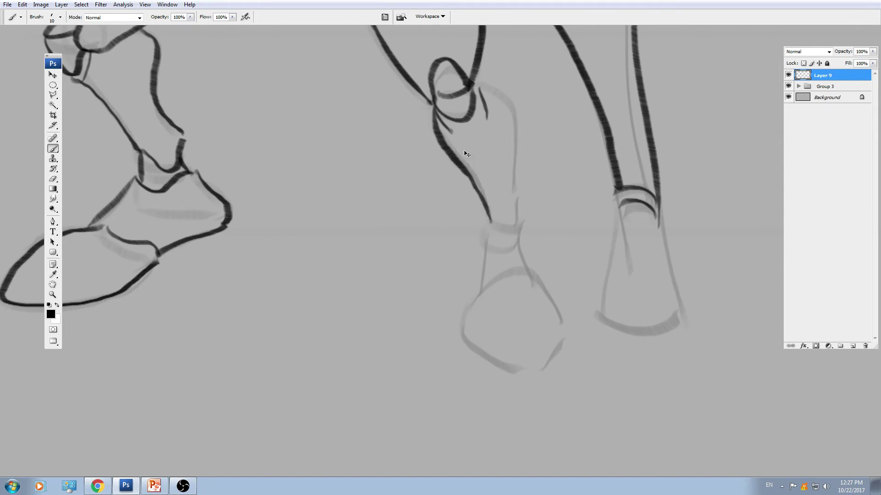
left_click_drag(458, 138, 495, 225)
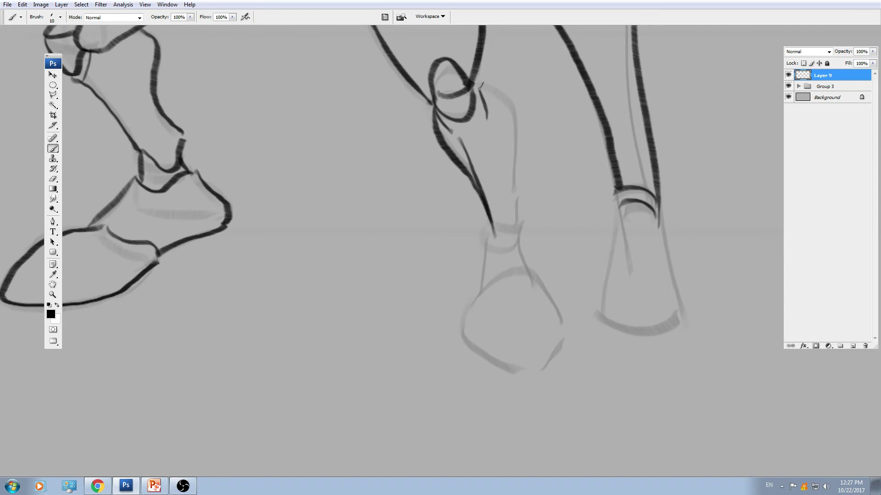
mouse_move(481, 86)
left_mouse_down()
mouse_move(517, 123)
mouse_move(522, 229)
mouse_move(524, 175)
mouse_move(494, 197)
mouse_move(520, 188)
left_mouse_up()
Ink the right-hand leg's ankle and its diamond-shaped front-facing foot.
left_click_drag(502, 173, 500, 220)
left_click_drag(531, 169, 547, 214)
mouse_move(480, 244)
left_mouse_down()
mouse_move(521, 212)
mouse_move(570, 243)
mouse_move(480, 271)
mouse_move(507, 294)
mouse_move(544, 304)
mouse_move(577, 242)
left_mouse_up()
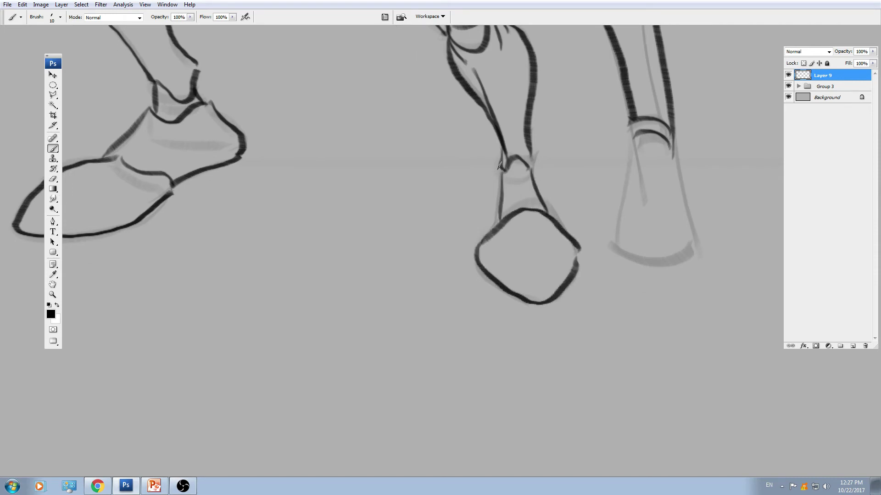
Add ankle bone bumps to both sides of the right-hand ankle and a heel division on the left-hand foot.
left_click_drag(500, 164, 502, 204)
left_click_drag(534, 164, 541, 196)
mouse_move(237, 103)
left_mouse_down()
mouse_move(284, 115)
mouse_move(256, 180)
mouse_move(293, 164)
mouse_move(262, 120)
left_mouse_up()
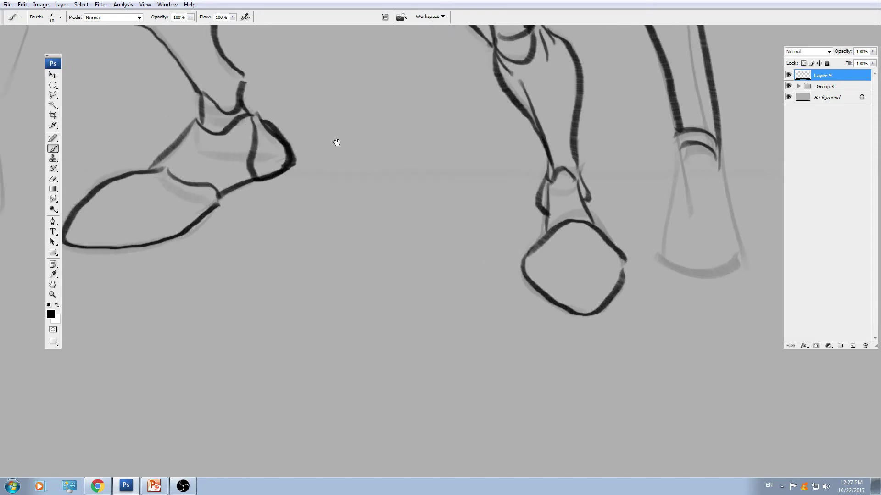
left_click_drag(336, 143, 304, 118)
mouse_move(518, 180)
left_mouse_down()
mouse_move(540, 175)
mouse_move(548, 186)
mouse_move(517, 202)
mouse_move(534, 197)
left_mouse_up()
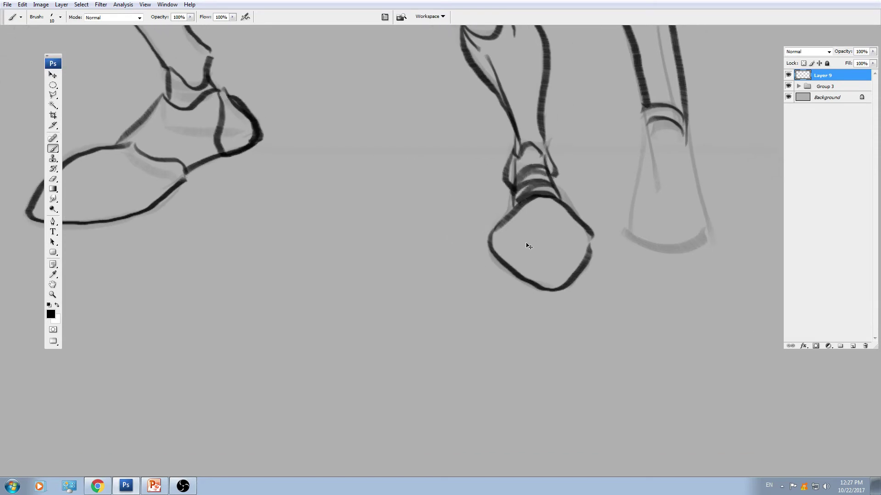
key("ctrl+z")
mouse_move(503, 262)
left_mouse_down()
mouse_move(575, 246)
mouse_move(567, 267)
mouse_move(524, 243)
left_mouse_up()
key("ctrl+z")
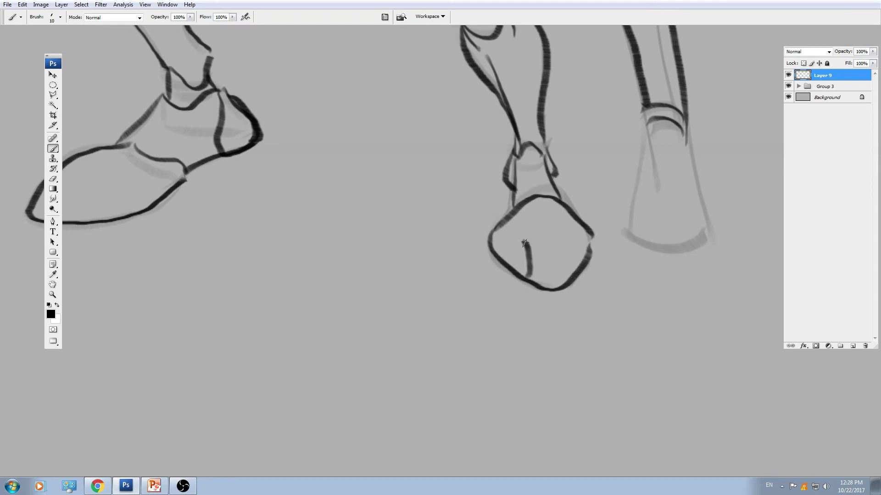
left_click_drag(260, 236, 512, 239)
mouse_move(360, 189)
left_mouse_down()
mouse_move(324, 220)
mouse_move(327, 229)
mouse_move(286, 219)
mouse_move(304, 230)
mouse_move(290, 224)
mouse_move(372, 222)
mouse_move(328, 225)
left_mouse_up()
key("ctrl+z")
key("ctrl+z")
key("ctrl+z")
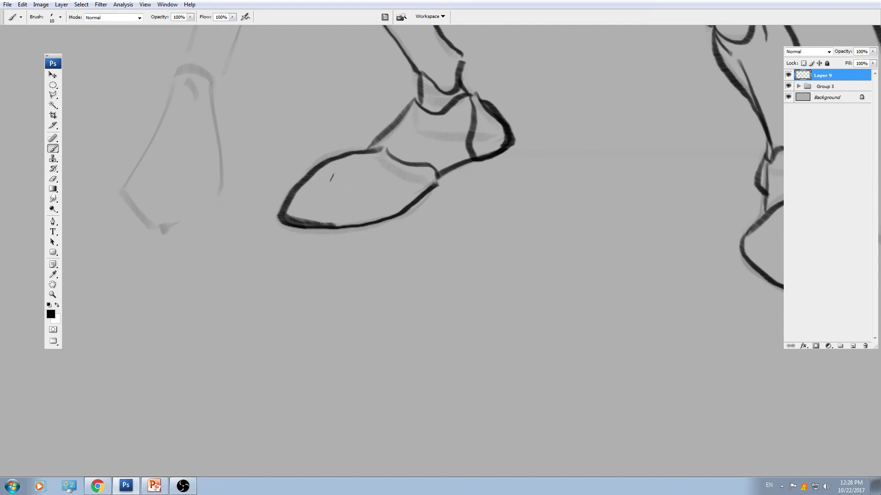
Sketch a rough side-view shoe with layered sole lines in the empty area below the left-hand foot.
mouse_move(436, 284)
left_mouse_down()
mouse_move(481, 178)
mouse_move(405, 224)
mouse_move(351, 235)
mouse_move(347, 250)
mouse_move(461, 293)
left_mouse_up()
mouse_move(358, 246)
left_mouse_down()
mouse_move(450, 288)
mouse_move(523, 274)
left_mouse_up()
left_click_drag(459, 288, 517, 282)
mouse_move(351, 250)
left_mouse_down()
mouse_move(359, 274)
mouse_move(457, 311)
mouse_move(601, 287)
left_mouse_up()
left_click_drag(516, 281, 601, 270)
mouse_move(346, 256)
left_mouse_down()
mouse_move(423, 287)
mouse_move(434, 309)
left_mouse_up()
key("ctrl+alt+z")
key("ctrl+alt+z")
key("n")
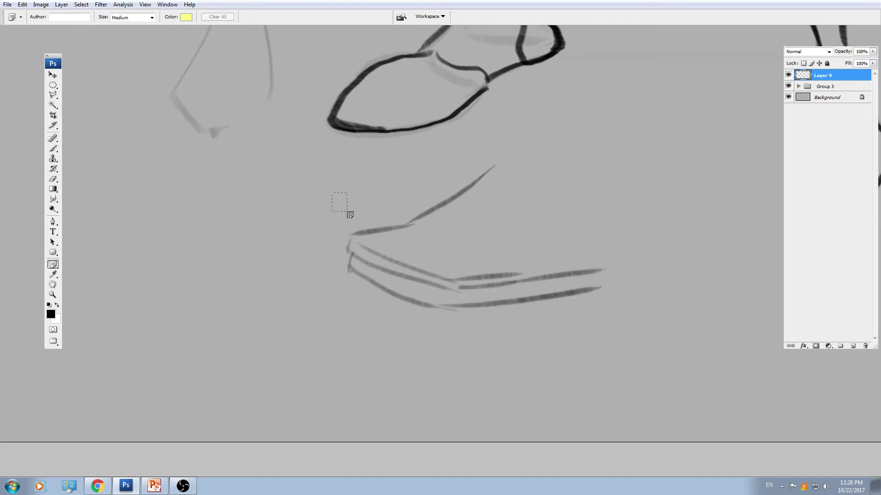
left_click_drag(333, 193, 673, 416)
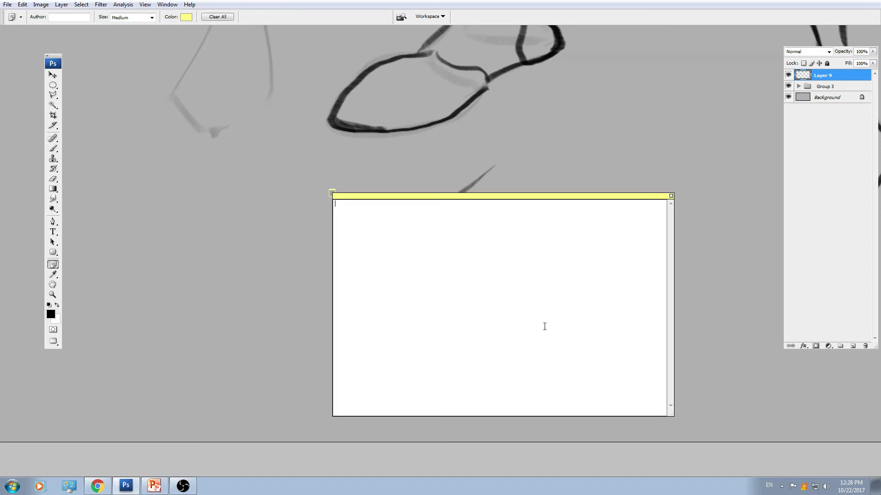
left_click(225, 18)
left_click(399, 173)
Delete the rough shoe sketch below the foot with an elliptical selection and deselect.
key("m")
left_click_drag(349, 189, 590, 306)
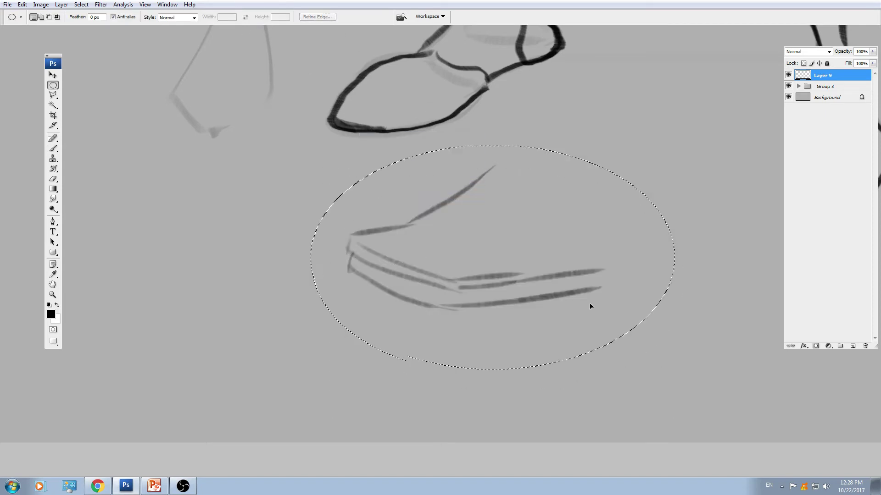
key("Delete")
key("ctrl+d")
key("b")
Ink the left edge of the right-hand arm's hand and the curved knuckle arcs inside it.
left_click_drag(645, 229, 232, 450)
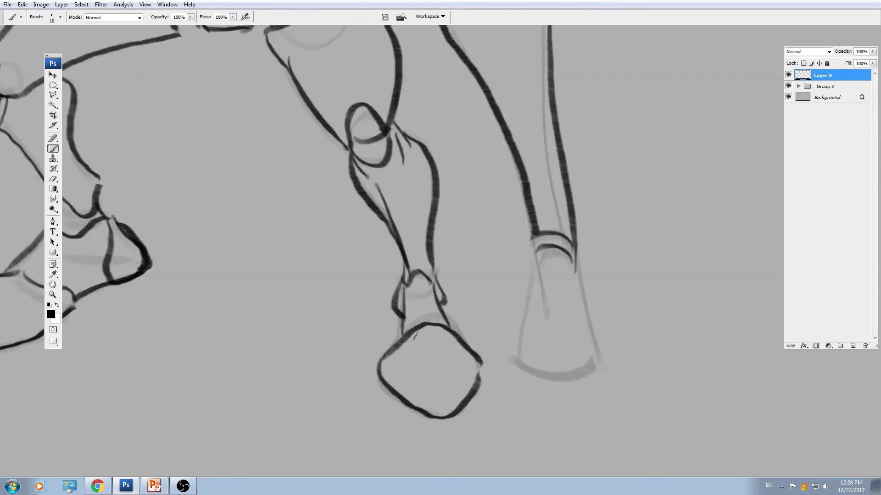
key("n")
key("b")
left_click_drag(536, 291, 518, 258)
mouse_move(521, 221)
left_mouse_down()
mouse_move(515, 301)
mouse_move(517, 285)
mouse_move(503, 299)
mouse_move(555, 296)
left_mouse_up()
mouse_move(508, 314)
left_mouse_down()
mouse_move(552, 310)
mouse_move(516, 343)
left_mouse_up()
left_click_drag(550, 307, 538, 350)
left_click_drag(556, 230, 587, 357)
mouse_move(565, 324)
left_mouse_down()
mouse_move(583, 357)
mouse_move(539, 361)
mouse_move(539, 350)
left_mouse_up()
left_click_drag(539, 351, 543, 360)
left_click_drag(544, 351, 534, 362)
left_click_drag(552, 325, 554, 352)
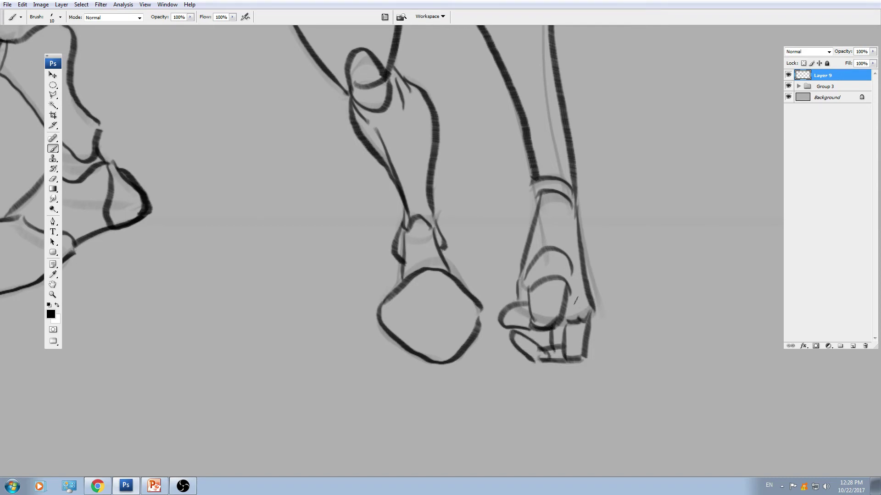
key("z")
key("ctrl+alt+z")
key("ctrl+alt+z")
key("ctrl+alt+z")
key("ctrl+alt+z")
key("ctrl+alt+z")
key("ctrl+alt+z")
key("ctrl+alt+z")
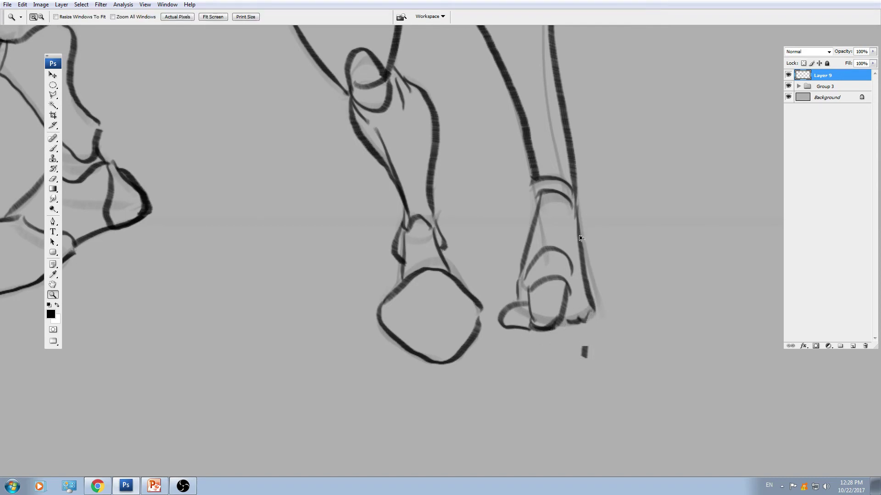
key("ctrl+alt+z")
key("ctrl+alt+z")
key("ctrl+alt+z")
key("ctrl+alt+z")
key("ctrl+alt+z")
key("ctrl+alt+z")
key("ctrl+alt+z")
key("ctrl+alt+z")
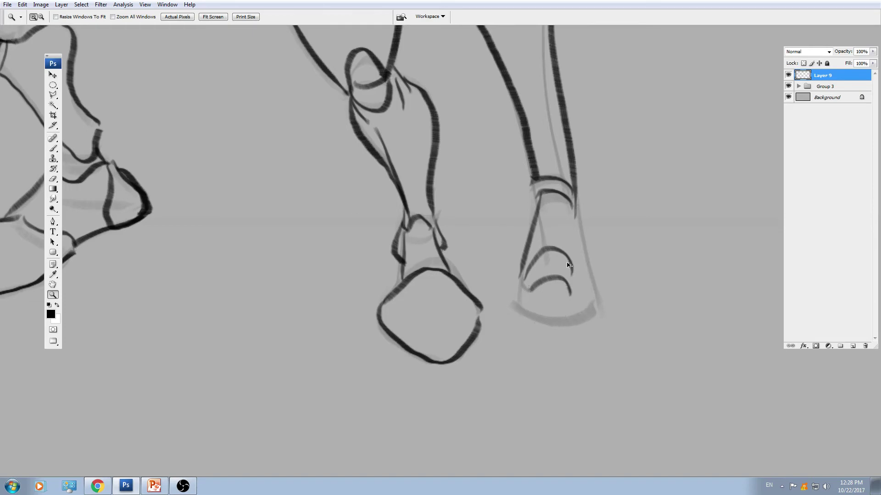
Undo the lower knuckle arc, ink the bottom and outer edges of the right-hand arm's hand, and erase the remaining knuckle arc.
key("ctrl+alt+z")
key("b")
mouse_move(526, 265)
left_mouse_down()
mouse_move(515, 307)
mouse_move(597, 310)
left_mouse_up()
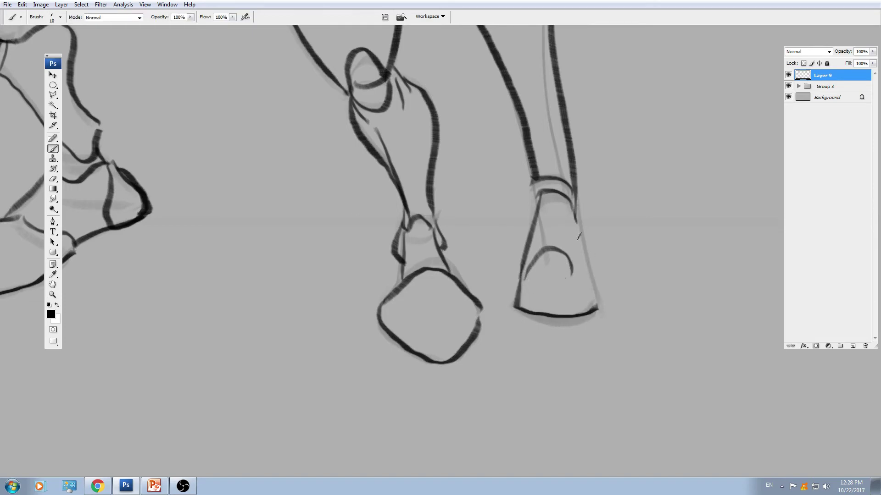
left_click_drag(575, 221, 599, 305)
key("e")
left_click_drag(551, 255, 560, 284)
key("b")
Ink both edges of the front view's left-hand upper arm and the rounded elbow joint below it.
left_click_drag(439, 289, 655, 362)
left_click_drag(242, 239, 434, 364)
mouse_move(461, 205)
left_mouse_down()
mouse_move(446, 371)
mouse_move(469, 489)
left_mouse_up()
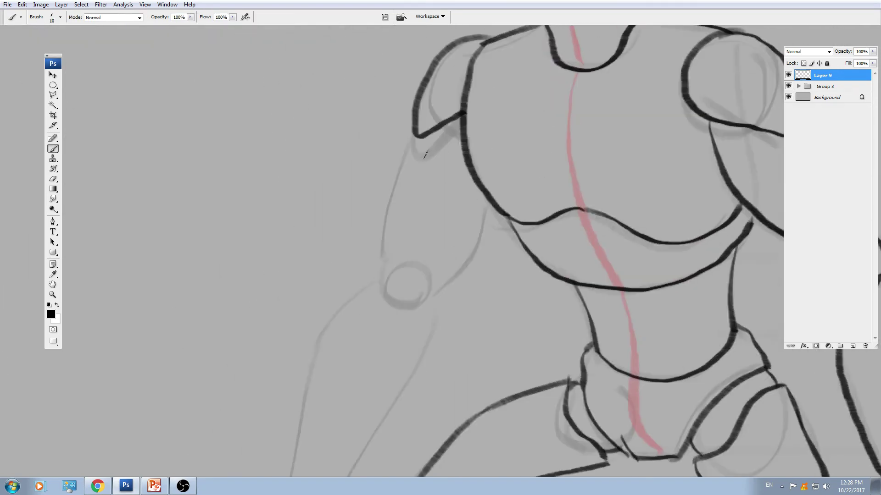
left_click_drag(411, 140, 384, 269)
left_click_drag(491, 202, 438, 299)
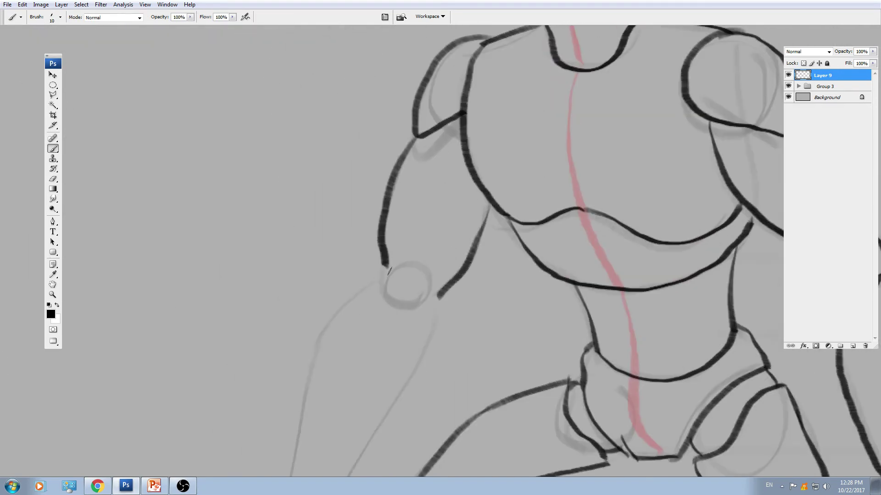
mouse_move(386, 268)
left_mouse_down()
mouse_move(438, 282)
mouse_move(448, 169)
mouse_move(454, 201)
left_mouse_up()
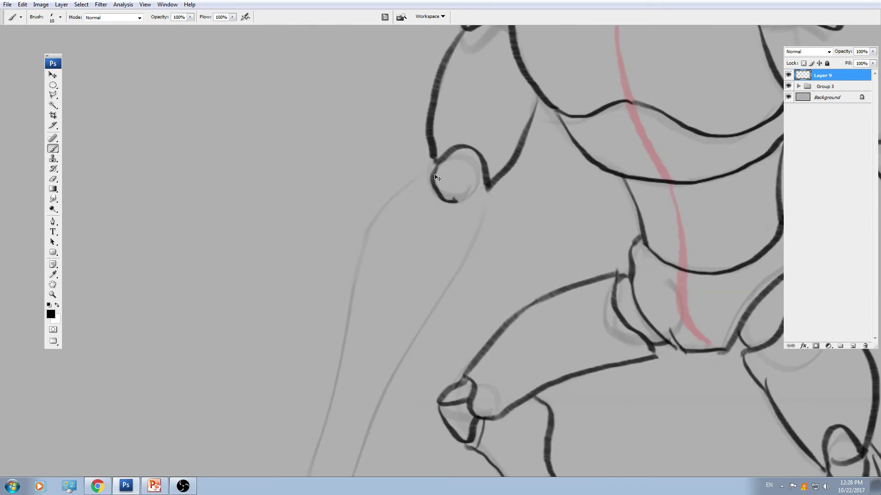
key("ctrl+z")
mouse_move(435, 162)
left_mouse_down()
mouse_move(483, 204)
mouse_move(516, 148)
left_mouse_up()
Ink the outer and inner edges of the left-hand forearm from the elbow down to the wrist.
left_click_drag(490, 100, 398, 237)
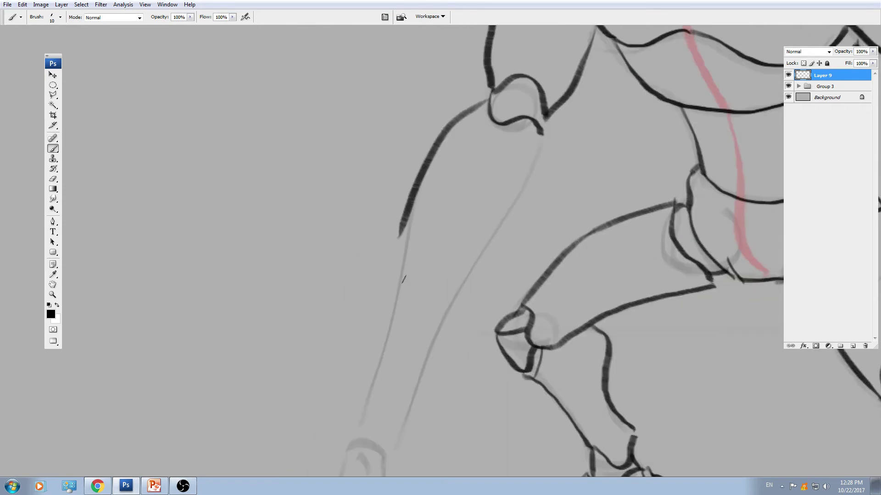
key("ctrl+minus")
key("ctrl+minus")
key("ctrl+z")
mouse_move(493, 141)
left_mouse_down()
mouse_move(462, 168)
mouse_move(419, 305)
left_mouse_up()
key("ctrl+z")
left_click_drag(462, 164, 424, 318)
left_click_drag(520, 159, 494, 222)
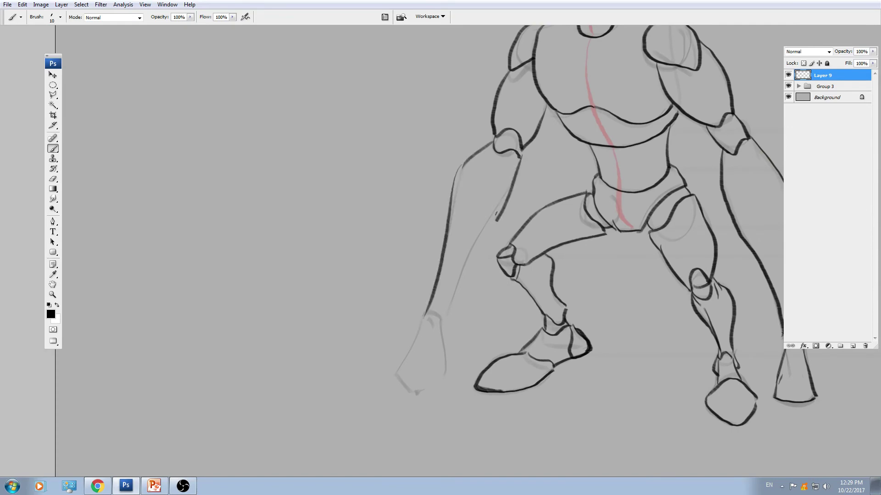
key("ctrl+z")
mouse_move(518, 158)
left_mouse_down()
mouse_move(498, 217)
mouse_move(444, 307)
left_mouse_up()
mouse_move(444, 307)
left_mouse_down()
mouse_move(464, 262)
mouse_move(461, 277)
left_mouse_up()
Ink the left-hand arm's small wrist joint and the tapered, pointed outline of its hand.
key("ctrl+plus")
mouse_move(470, 232)
left_mouse_down()
mouse_move(502, 165)
mouse_move(458, 245)
mouse_move(464, 215)
left_mouse_up()
mouse_move(444, 214)
left_mouse_down()
mouse_move(485, 214)
mouse_move(483, 303)
left_mouse_up()
scroll(484, 221, "down", 2)
mouse_move(447, 186)
left_mouse_down()
mouse_move(394, 283)
mouse_move(484, 302)
left_mouse_up()
key("ctrl+minus")
key("ctrl+minus")
left_click_drag(656, 205, 517, 329)
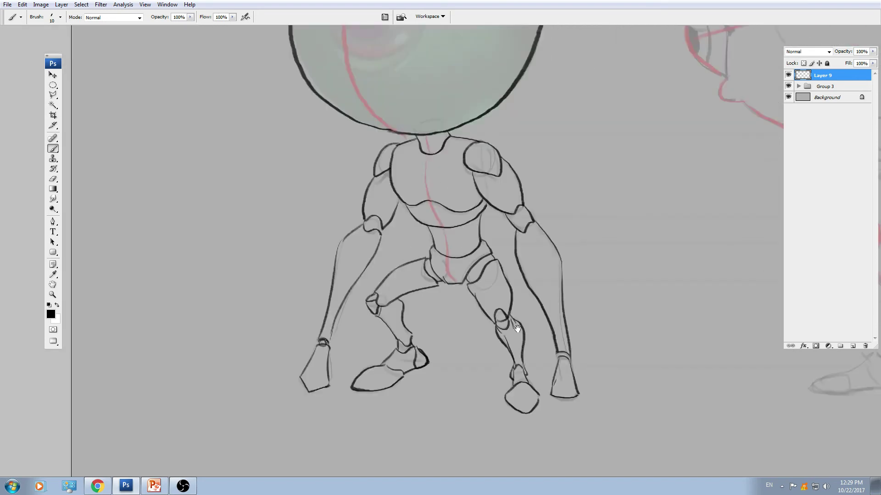
Set the brush colour to red and draw two curved contour lines across the front view's right-hand upper arm.
left_click_drag(554, 280, 532, 256)
key("ctrl+minus")
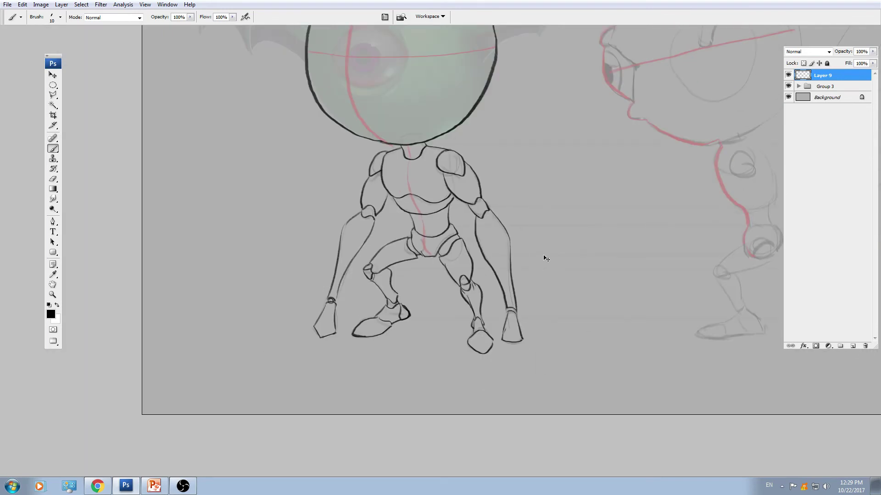
key("ctrl+plus")
key("ctrl+plus")
key("ctrl+minus")
key("ctrl+minus")
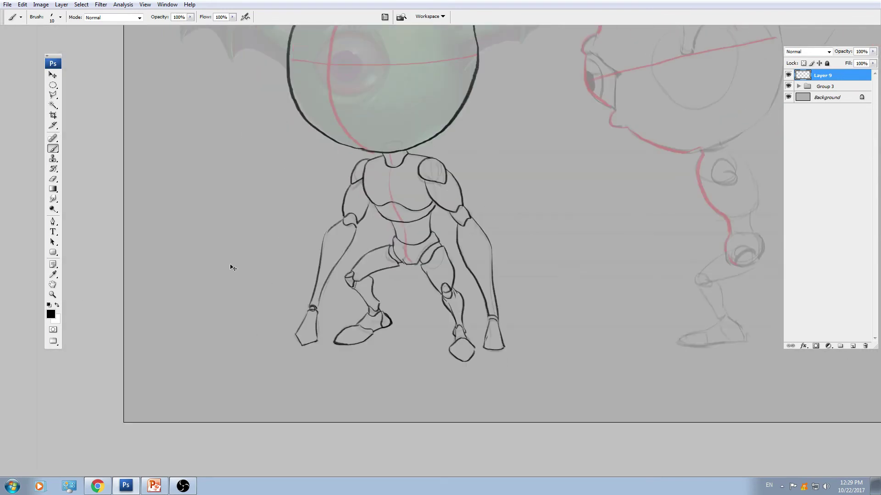
left_click(52, 315)
left_click(751, 110)
key("Return")
key("ctrl+plus")
key("ctrl+plus")
key("ctrl+plus")
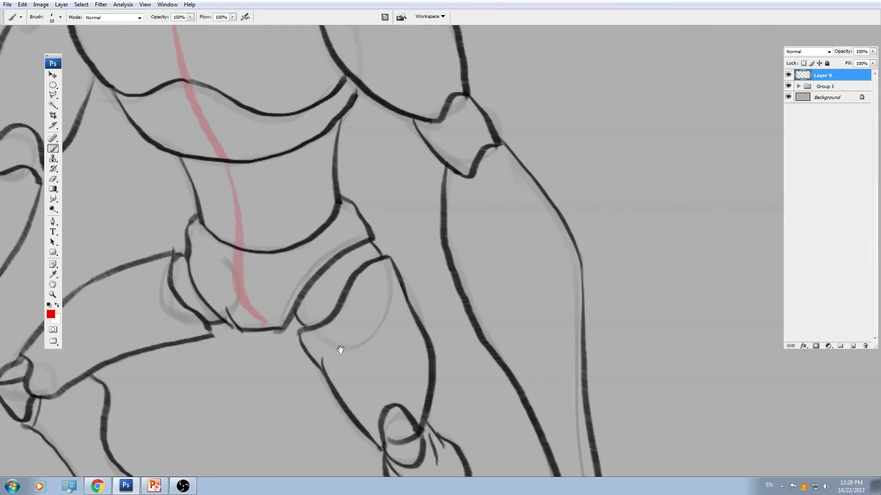
left_click_drag(340, 350, 449, 292)
mouse_move(394, 146)
left_mouse_down()
mouse_move(447, 269)
mouse_move(445, 395)
left_mouse_up()
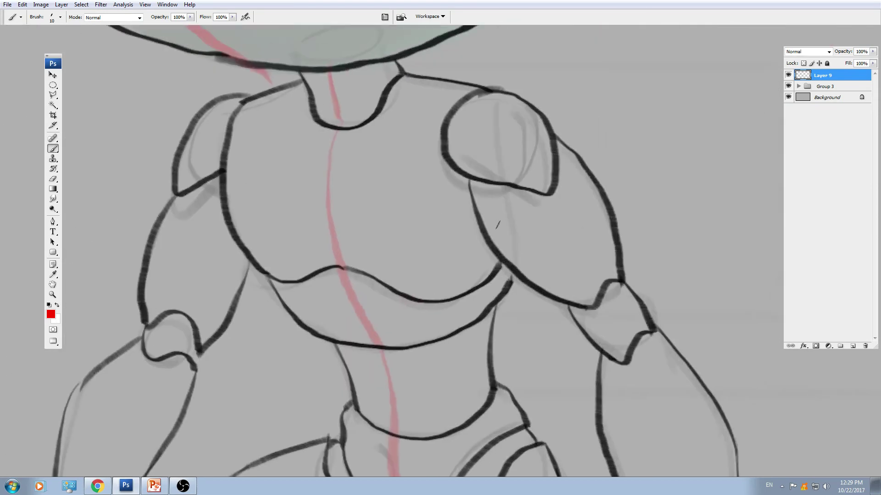
left_click_drag(491, 240, 579, 187)
left_click_drag(526, 274, 609, 227)
Draw two red contour arcs across the left-hand upper arm and two more across its forearm.
left_click_drag(306, 223, 377, 208)
mouse_move(236, 208)
left_mouse_down()
mouse_move(315, 252)
mouse_move(386, 134)
left_mouse_up()
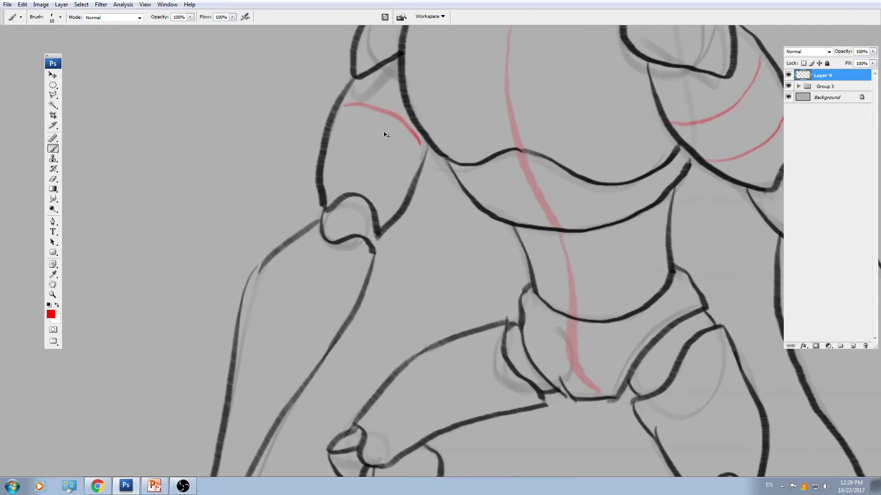
key("ctrl+minus")
left_click_drag(396, 248, 413, 221)
key("ctrl+z")
mouse_move(407, 153)
left_mouse_down()
mouse_move(450, 169)
mouse_move(440, 196)
left_mouse_up()
left_click_drag(399, 241, 415, 215)
left_click_drag(393, 199, 420, 212)
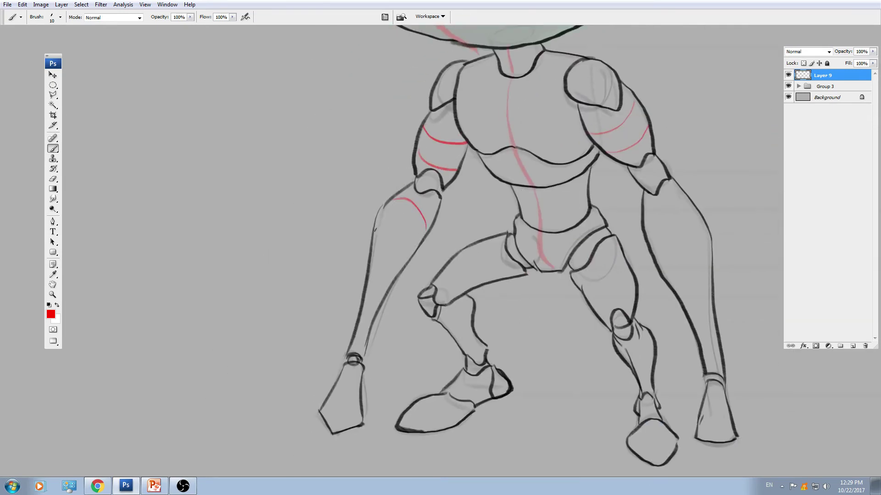
left_click_drag(374, 230, 410, 256)
Draw pairs of red contour arcs across both thighs, both shins and the right-hand forearm of the front view.
scroll(459, 229, "down", 3)
scroll(459, 229, "right", 2)
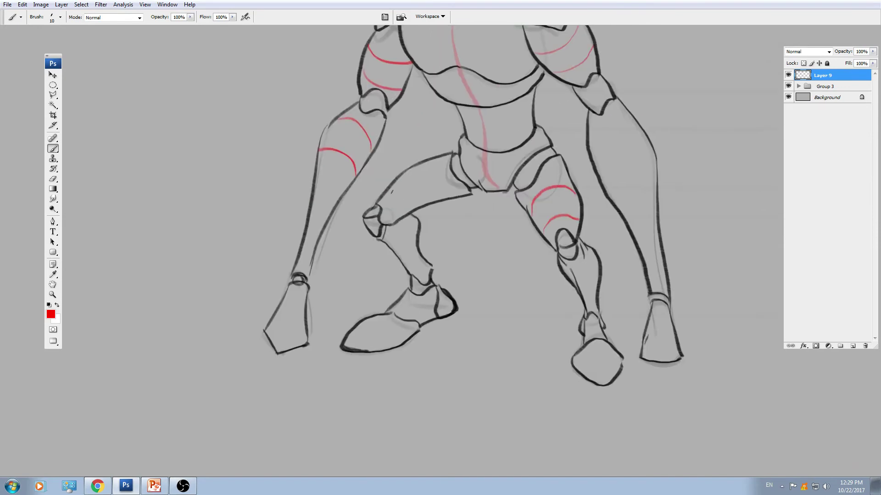
left_click_drag(428, 164, 444, 196)
left_click_drag(391, 246, 415, 237)
left_click_drag(406, 268, 428, 260)
mouse_move(554, 281)
left_mouse_down()
mouse_move(511, 245)
mouse_move(532, 245)
mouse_move(520, 207)
left_mouse_up()
mouse_move(573, 85)
left_mouse_down()
mouse_move(471, 244)
mouse_move(504, 217)
left_mouse_up()
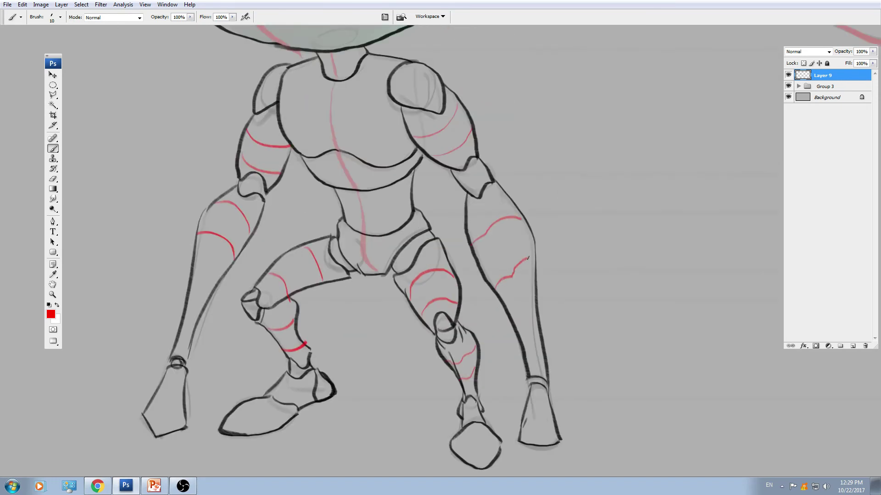
left_click_drag(378, 109, 442, 201)
key("ctrl+minus")
key("ctrl+minus")
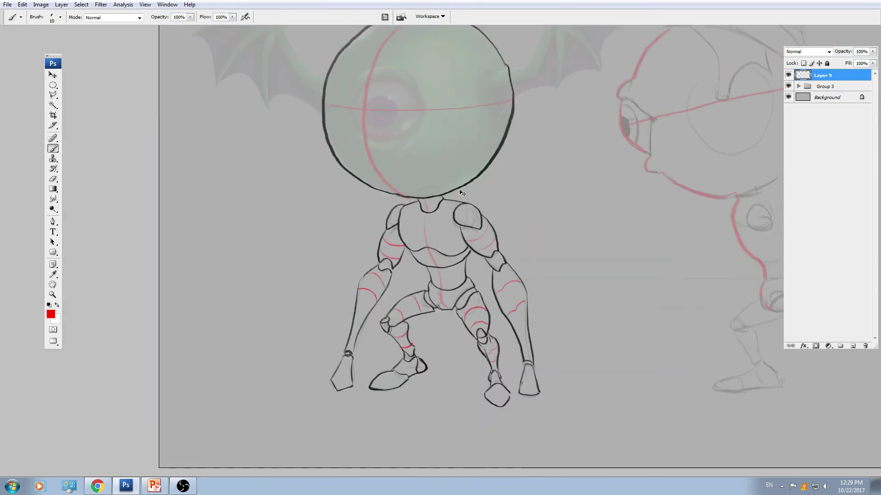
Draw two red contour arcs around the front view's waist and one across the lower rib band.
key("ctrl+plus")
key("ctrl+plus")
key("ctrl+plus")
mouse_move(294, 327)
left_mouse_down()
mouse_move(358, 335)
mouse_move(430, 306)
left_mouse_up()
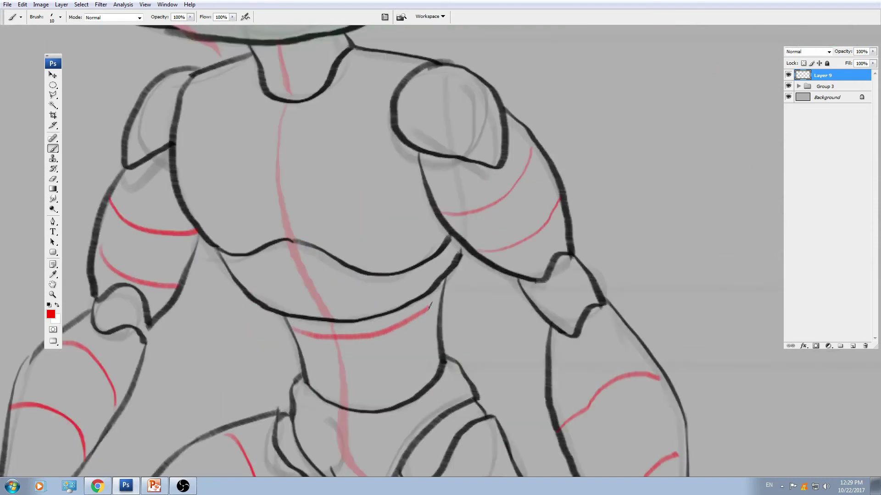
mouse_move(310, 366)
left_mouse_down()
mouse_move(374, 391)
mouse_move(442, 359)
left_mouse_up()
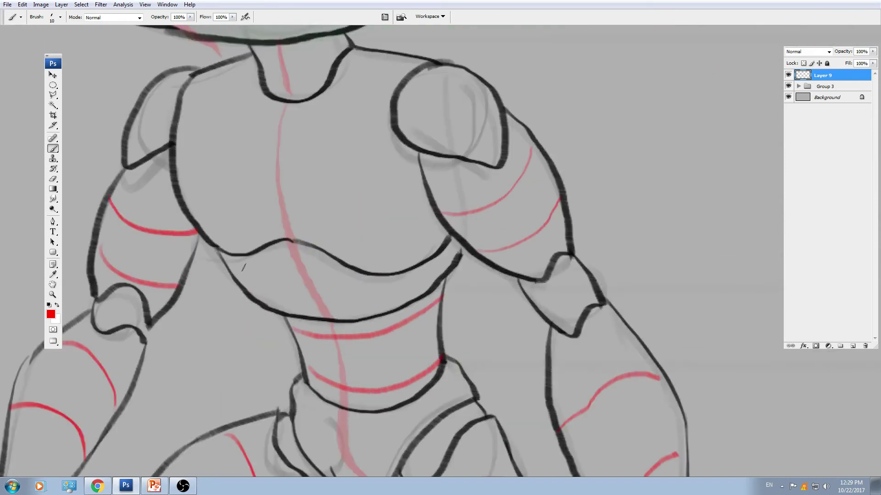
mouse_move(243, 268)
left_mouse_down()
mouse_move(339, 290)
mouse_move(443, 253)
left_mouse_up()
left_click_drag(306, 159, 346, 214)
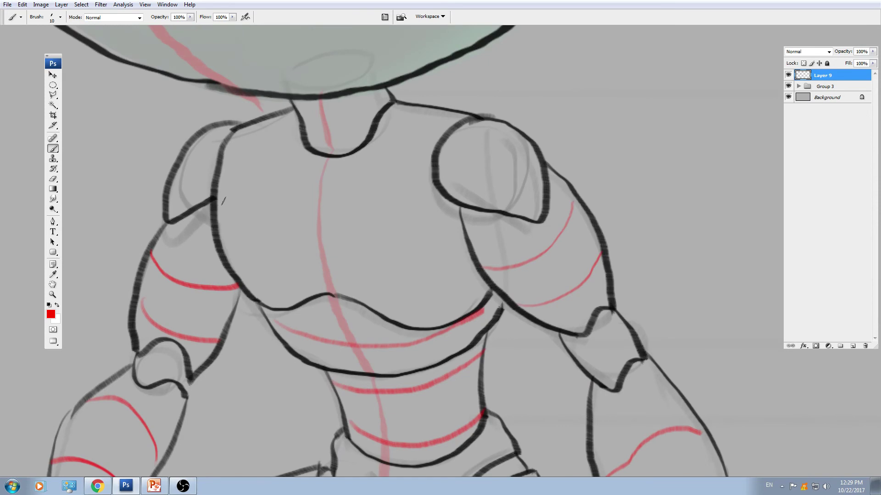
key("ctrl+minus")
key("ctrl+minus")
key("ctrl+minus")
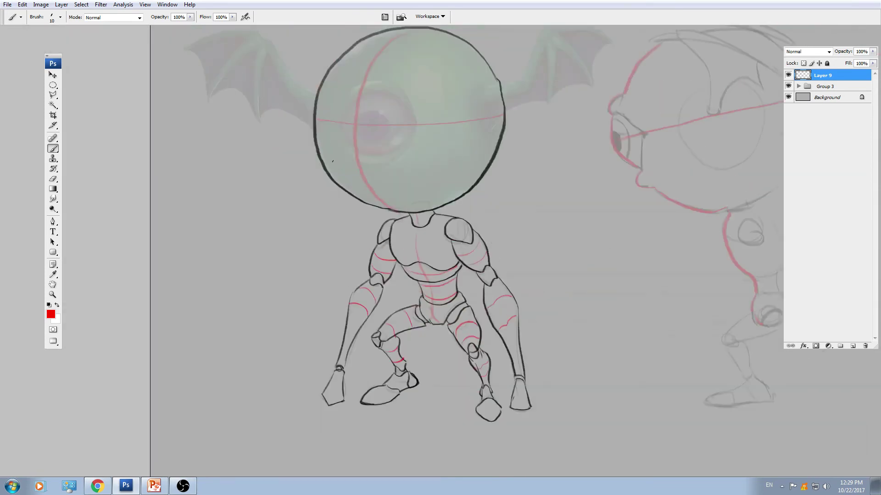
Return the colour to black, copy the front view's head outline to a new layer and place it over the side view's head.
left_click_drag(333, 161, 232, 167)
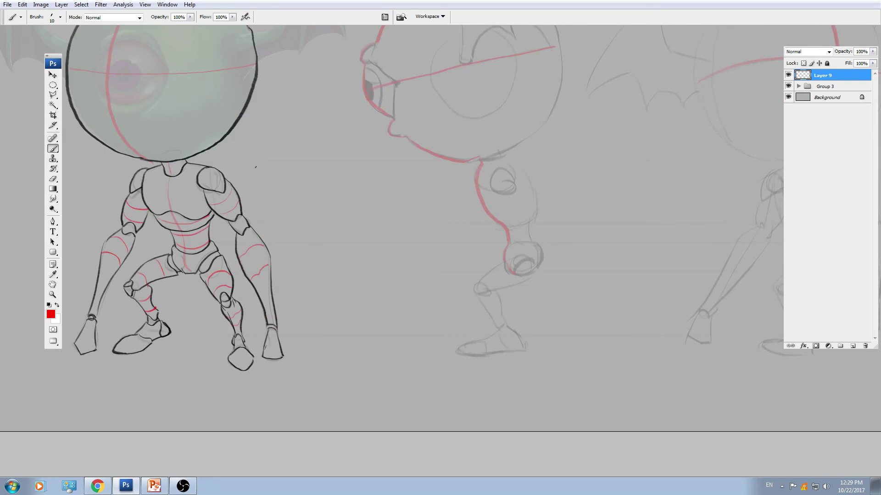
key("ctrl+plus")
left_click_drag(487, 103, 460, 155)
left_click_drag(436, 99, 600, 104)
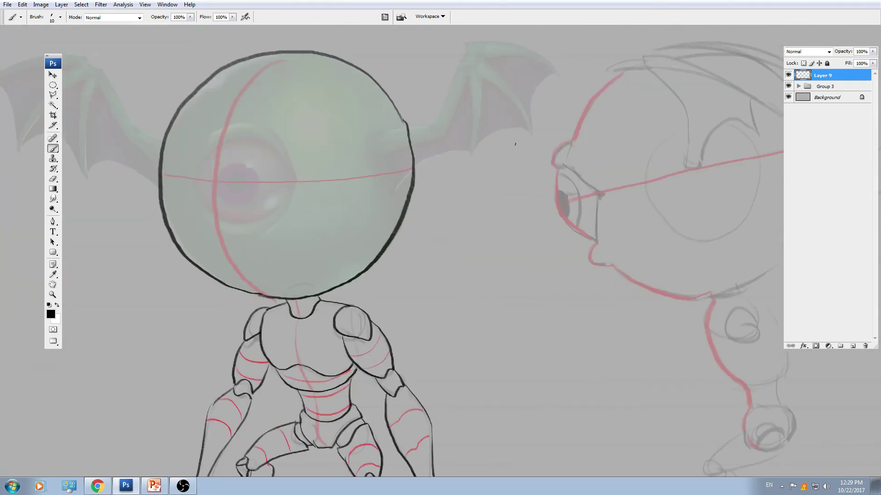
key("v")
key("m")
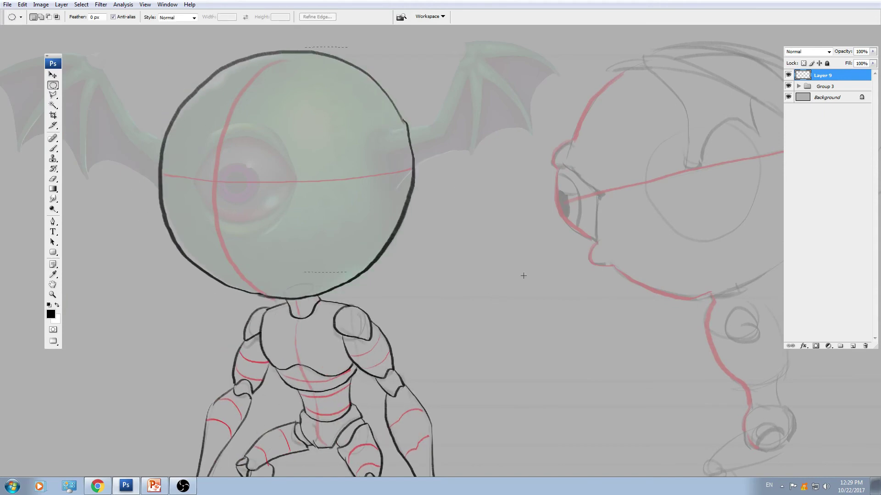
left_click_drag(523, 275, 508, 302)
left_click_drag(428, 232, 393, 227)
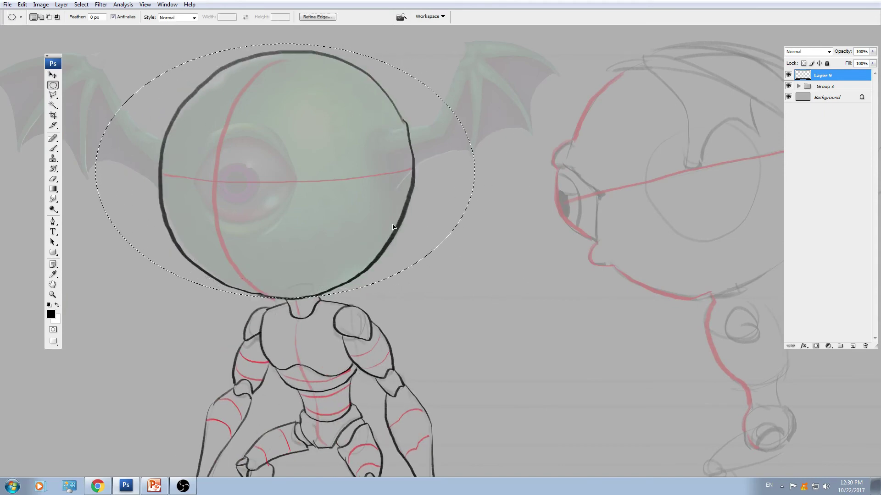
key("ctrl+j")
key("v")
left_click_drag(434, 279, 647, 245)
left_click_drag(646, 244, 508, 278)
Ink the side view's short neck lines, set the brush size to 15, and ink the front contour of the chest.
left_click_drag(439, 294, 418, 211)
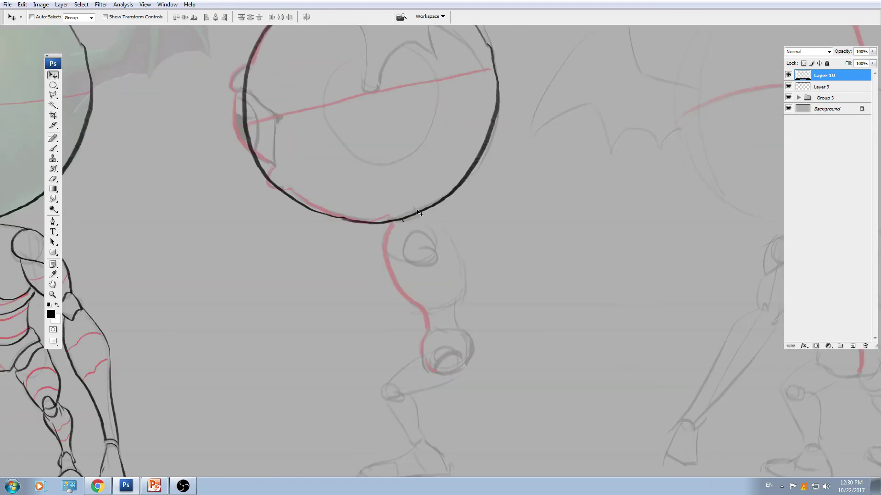
scroll(434, 199, "up", 1)
key("b")
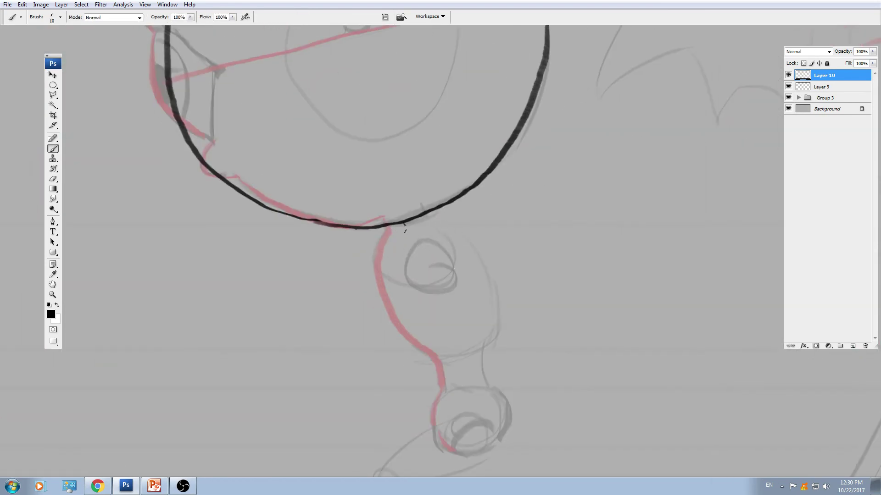
scroll(427, 214, "up", 2)
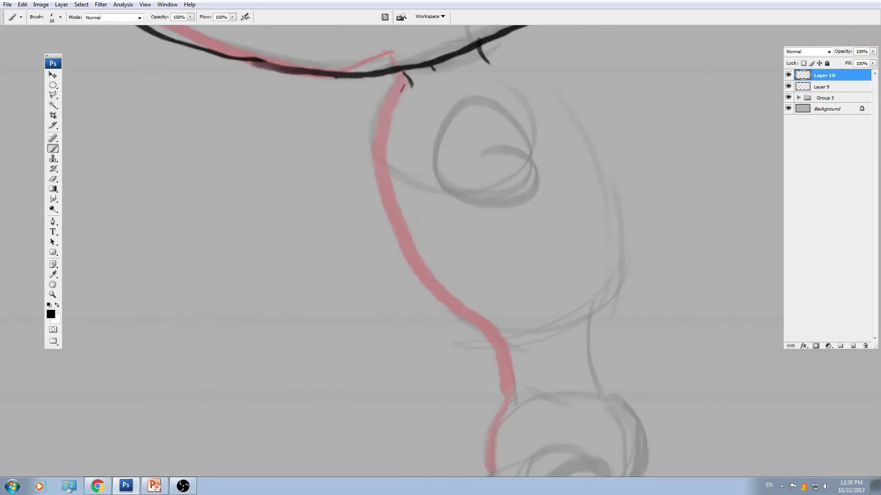
key("ctrl+minus")
key("ctrl+minus")
mouse_move(421, 226)
left_mouse_down()
mouse_move(509, 184)
mouse_move(544, 144)
mouse_move(512, 200)
left_mouse_up()
key("ctrl+z")
left_click_drag(517, 155, 513, 201)
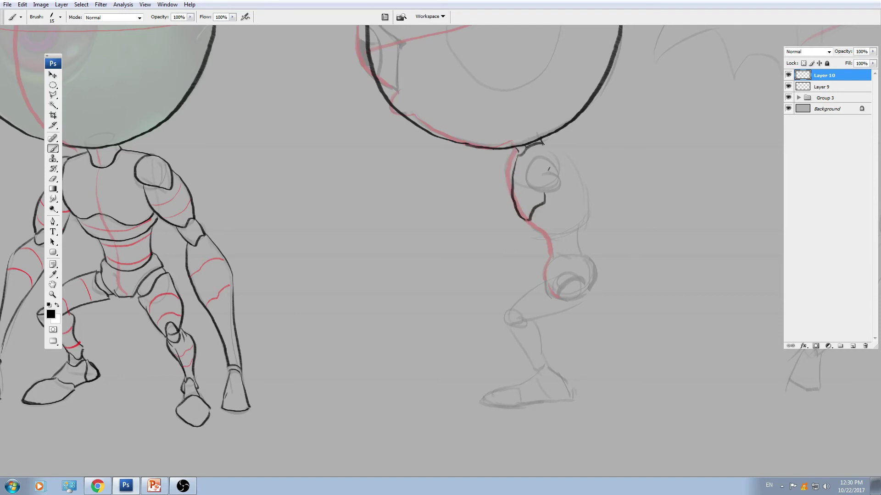
Ink the side view's round shoulder joint, the curve of the back and the lower edge of the ribcage.
mouse_move(535, 188)
left_mouse_down()
mouse_move(550, 159)
mouse_move(545, 192)
left_mouse_up()
mouse_move(541, 142)
left_mouse_down()
mouse_move(583, 194)
mouse_move(581, 224)
mouse_move(549, 195)
left_mouse_up()
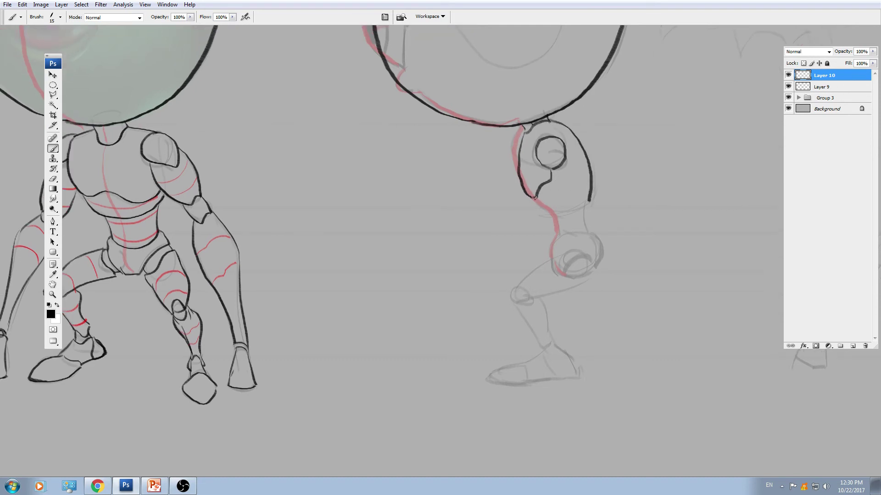
key("ctrl+z")
left_click_drag(554, 215, 576, 200)
key("ctrl+plus")
left_click_drag(628, 241, 615, 223)
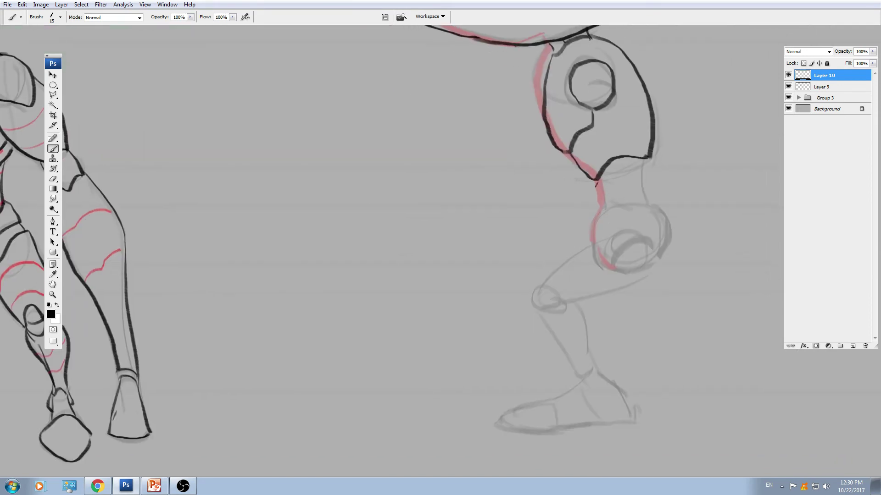
Ink both sides of the side view's waist and the pelvis block beneath it.
left_click_drag(595, 179, 606, 206)
mouse_move(640, 159)
left_mouse_down()
mouse_move(646, 202)
mouse_move(650, 182)
mouse_move(669, 234)
mouse_move(656, 247)
left_mouse_up()
scroll(646, 202, "down", 1)
mouse_move(616, 208)
left_mouse_down()
mouse_move(619, 201)
mouse_move(603, 200)
mouse_move(634, 186)
mouse_move(661, 225)
mouse_move(642, 245)
left_mouse_up()
Ink the side view's leg from the rounded hip through the thigh and kneecap to the shin.
mouse_move(603, 208)
left_mouse_down()
mouse_move(619, 193)
mouse_move(563, 246)
left_mouse_up()
key("ctrl+z")
mouse_move(621, 184)
left_mouse_down()
mouse_move(601, 193)
mouse_move(563, 245)
left_mouse_up()
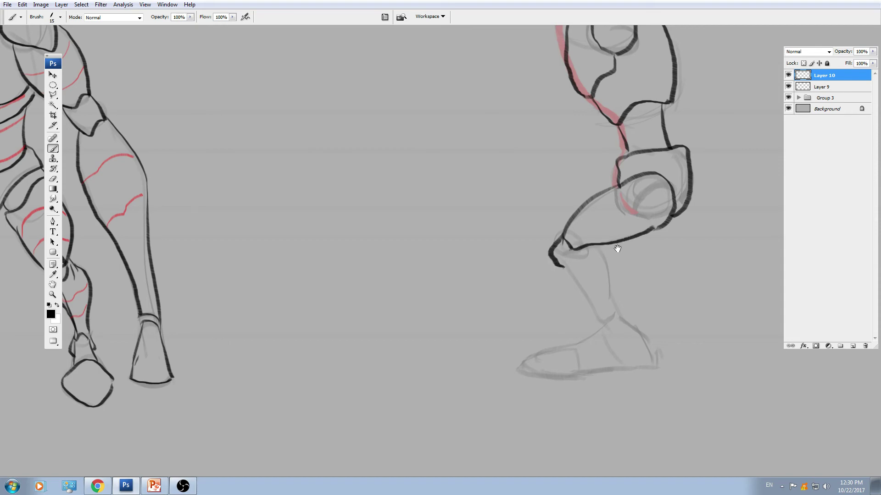
left_click_drag(617, 249, 622, 209)
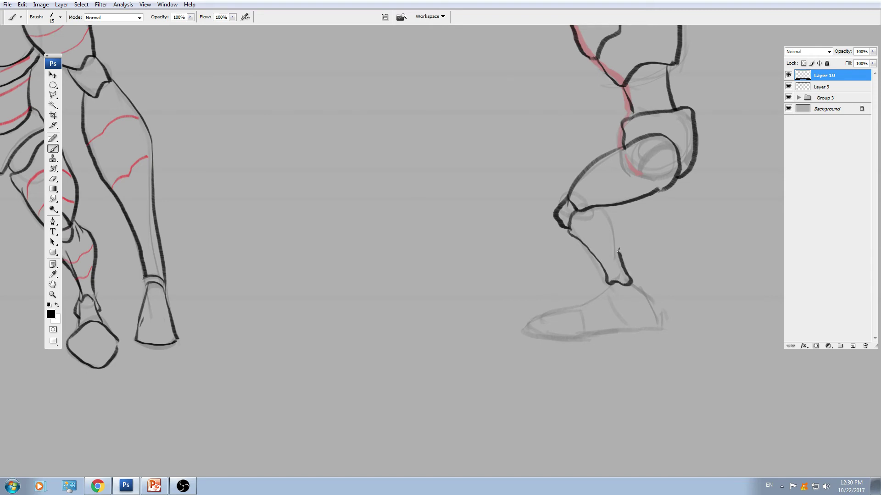
left_click_drag(598, 233, 544, 168)
Ink the side view's foot outline with its instep, toe cap edge, rounded toe and sole.
key("ctrl+plus")
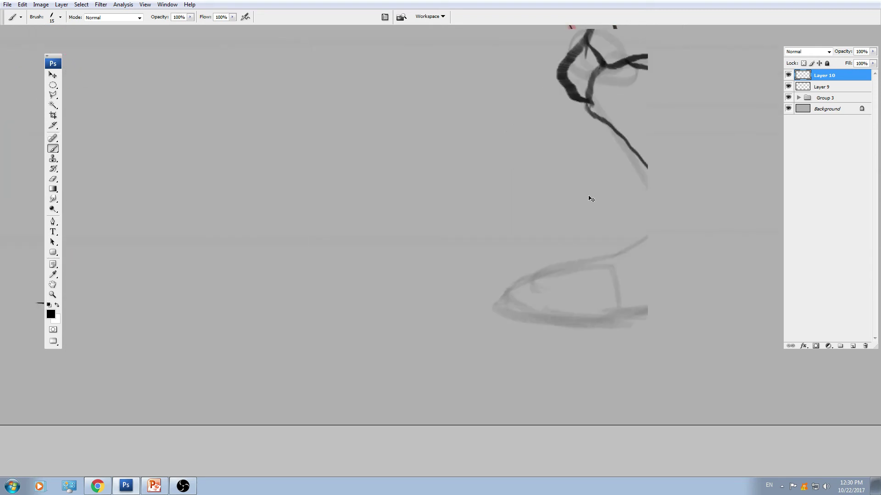
mouse_move(681, 215)
left_mouse_down()
mouse_move(643, 196)
mouse_move(654, 212)
mouse_move(671, 195)
left_mouse_up()
mouse_move(625, 211)
left_mouse_down()
mouse_move(647, 185)
mouse_move(600, 215)
mouse_move(614, 267)
left_mouse_up()
mouse_move(593, 213)
left_mouse_down()
mouse_move(505, 249)
mouse_move(520, 231)
mouse_move(490, 263)
left_mouse_up()
key("ctrl+z")
key("ctrl+z")
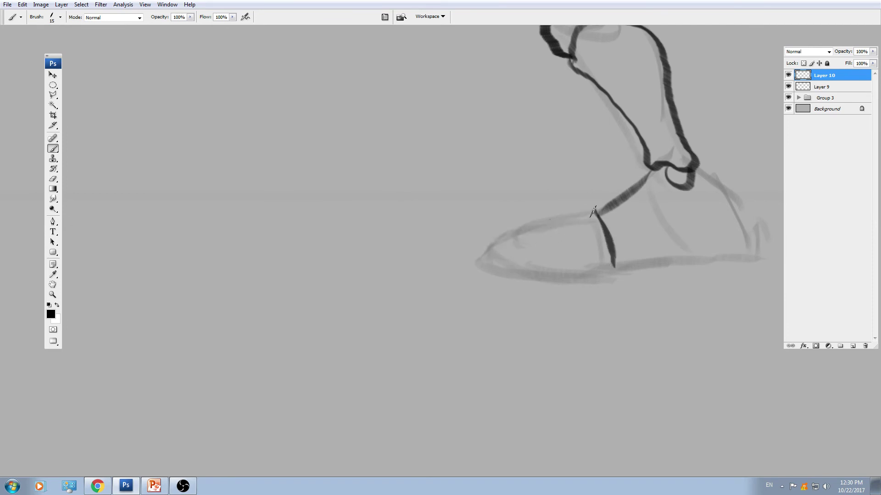
mouse_move(595, 210)
left_mouse_down()
mouse_move(496, 246)
mouse_move(489, 268)
mouse_move(614, 274)
mouse_move(578, 276)
left_mouse_up()
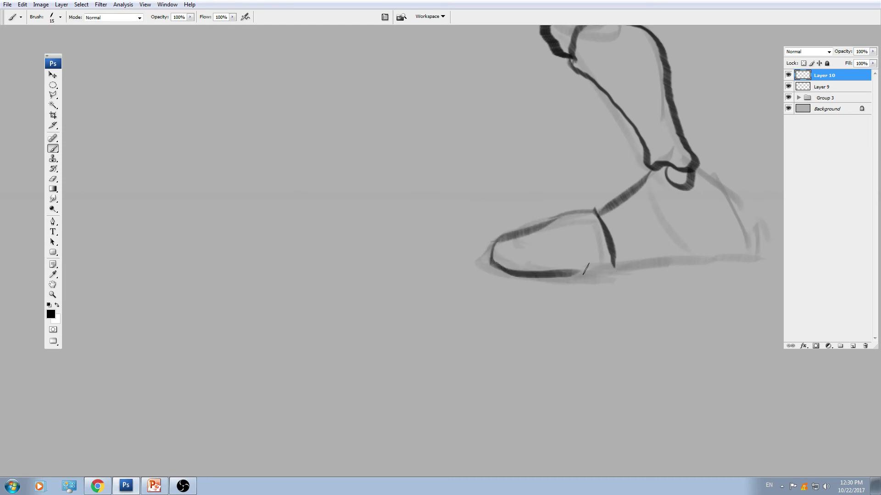
key("ctrl+z")
left_click_drag(491, 264, 600, 272)
mouse_move(608, 265)
left_mouse_down()
mouse_move(529, 271)
mouse_move(630, 264)
mouse_move(592, 265)
left_mouse_up()
Set the brush size to 10 and ink the curved bands across the side view foot's instep.
key("bracketleft")
mouse_move(553, 212)
left_mouse_down()
mouse_move(553, 259)
mouse_move(575, 275)
left_mouse_up()
mouse_move(565, 194)
left_mouse_down()
mouse_move(593, 208)
mouse_move(623, 258)
mouse_move(613, 252)
mouse_move(608, 274)
mouse_move(593, 258)
left_mouse_up()
key("ctrl+z")
left_click_drag(493, 239, 512, 288)
mouse_move(506, 229)
left_mouse_down()
mouse_move(531, 280)
mouse_move(555, 282)
left_mouse_up()
left_click_drag(530, 211, 565, 268)
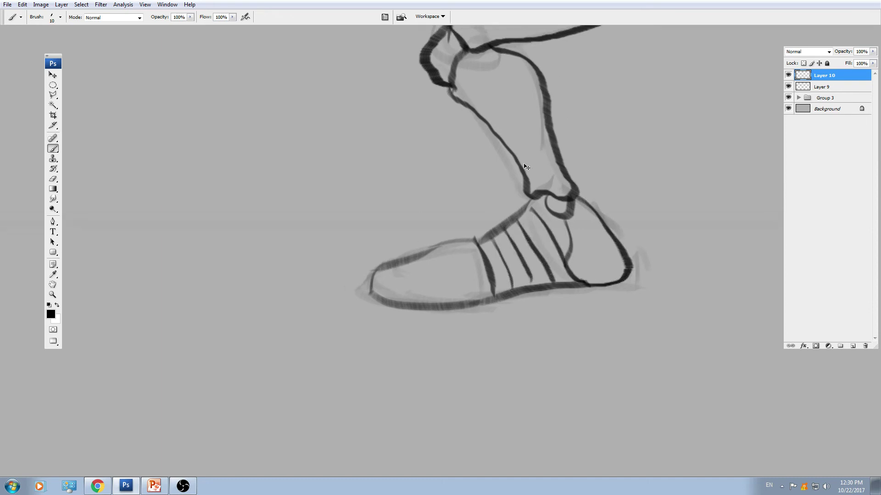
Ink curved bands between the ankle and toe cap of the front view's forward-pointing foot.
key("ctrl+minus")
left_click_drag(274, 293, 543, 238)
left_click_drag(280, 234, 528, 229)
key("ctrl+plus")
key("ctrl+plus")
mouse_move(506, 119)
left_mouse_down()
mouse_move(510, 206)
mouse_move(549, 146)
mouse_move(576, 158)
left_mouse_up()
mouse_move(531, 190)
left_mouse_down()
mouse_move(551, 171)
mouse_move(585, 182)
left_mouse_up()
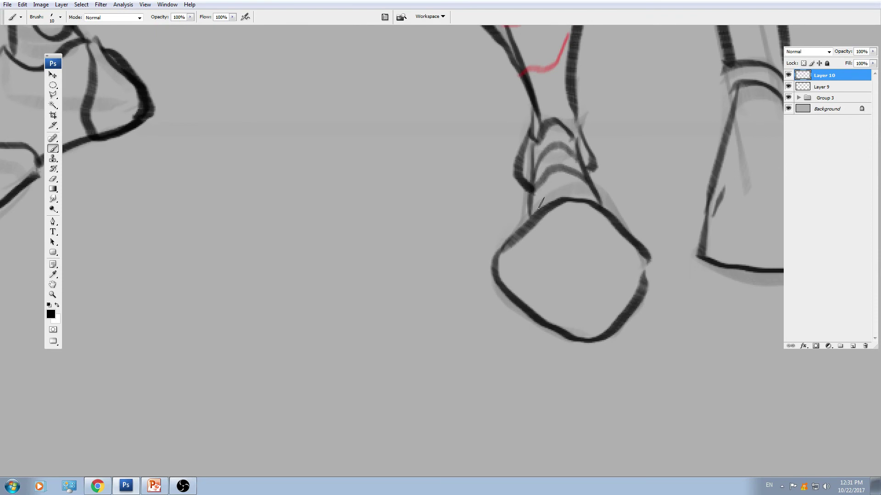
left_click_drag(532, 208, 589, 191)
Ink the curved instep bands on the front view's other foot, between toe cap and heel.
left_click_drag(203, 119, 491, 183)
mouse_move(239, 175)
left_mouse_down()
mouse_move(290, 192)
mouse_move(326, 219)
left_mouse_up()
left_click_drag(261, 155, 343, 223)
mouse_move(279, 134)
left_mouse_down()
mouse_move(325, 171)
mouse_move(358, 210)
left_mouse_up()
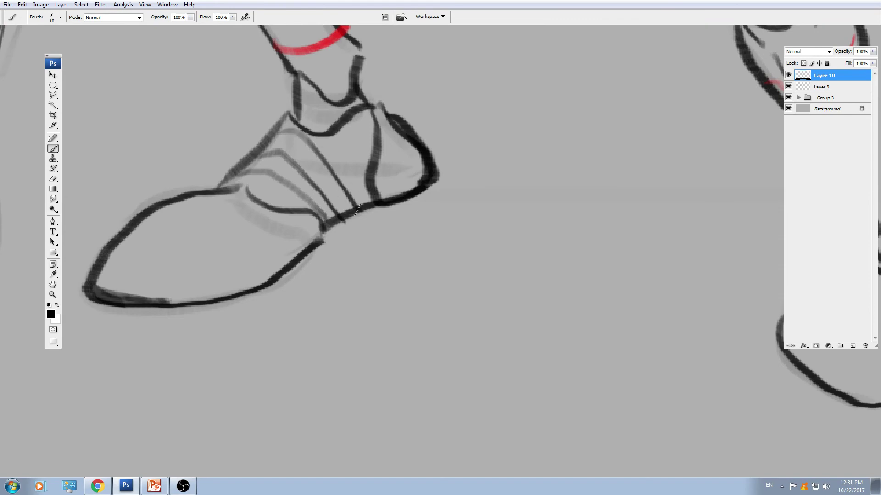
left_click_drag(326, 139, 369, 176)
Select the side view's head circle, duplicate it to a new layer and move the copy onto the back view's head.
key("ctrl+minus")
key("ctrl+minus")
key("ctrl+minus")
left_click_drag(768, 228, 475, 232)
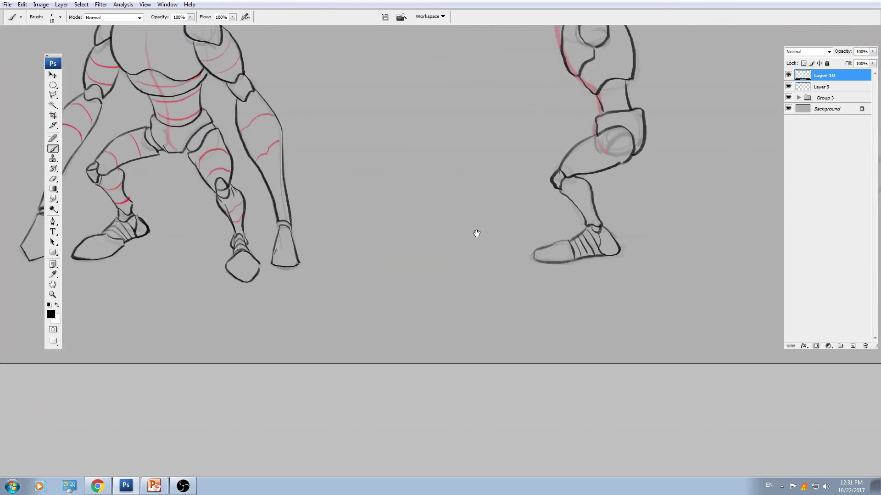
left_click_drag(619, 158, 470, 279)
key("ctrl+minus")
key("ctrl+minus")
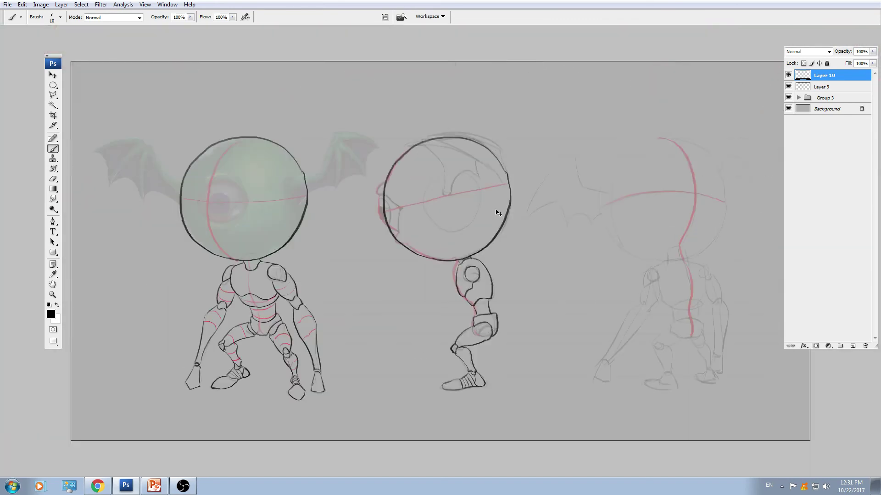
left_click_drag(591, 290, 476, 190)
left_click_drag(339, 148, 392, 228)
key("m")
left_click_drag(269, 95, 341, 135)
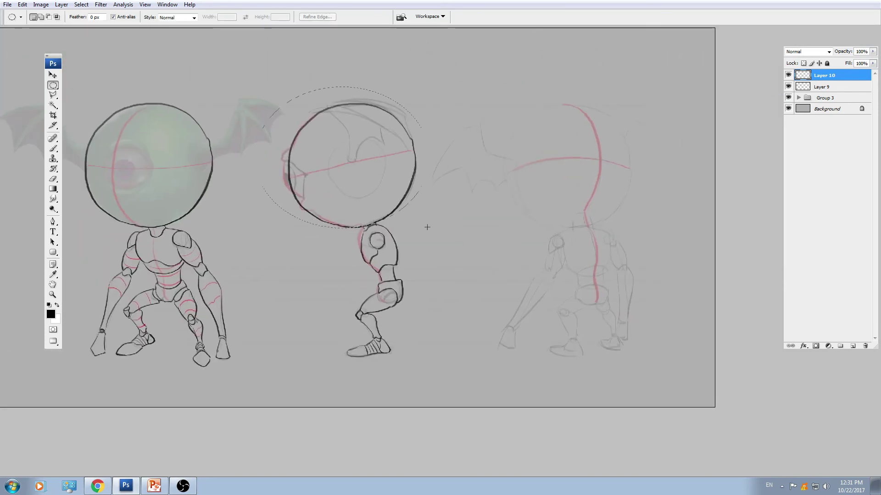
key("ctrl+j")
key("v")
left_click_drag(395, 228, 612, 231)
Erase the part of the back view's head circle that crosses the neck.
key("ctrl+plus")
key("ctrl+plus")
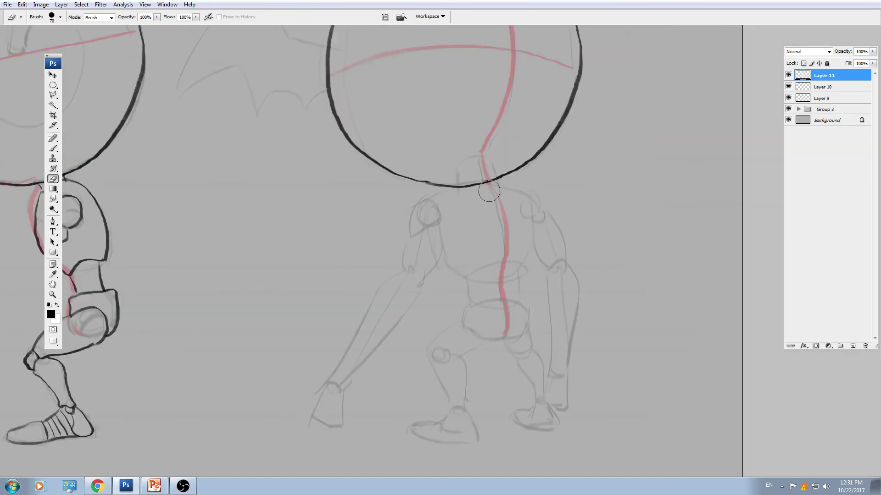
key("e")
mouse_move(487, 183)
left_mouse_down()
mouse_move(470, 192)
mouse_move(487, 172)
mouse_move(532, 179)
left_mouse_up()
key("ctrl+plus")
scroll(505, 183, "up", 2)
Ink the back view's neck block and the shoulder line running across its base.
key("b")
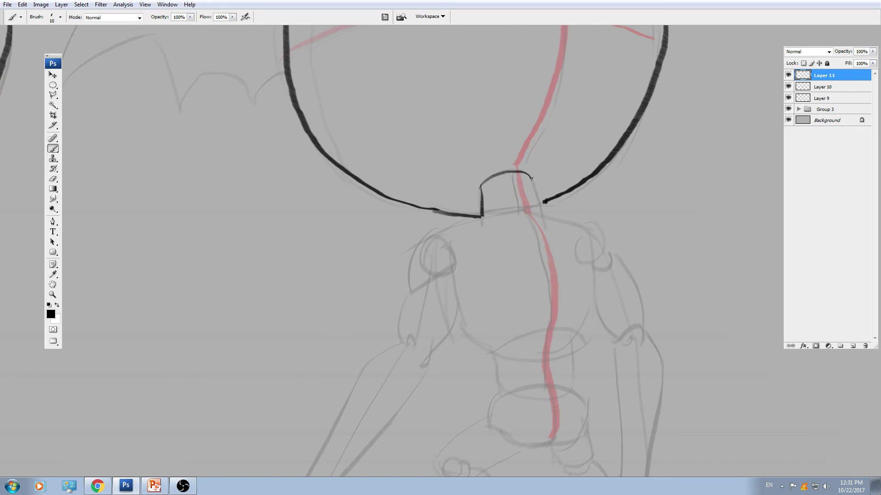
key("ctrl+plus")
scroll(440, 204, "down", 1)
mouse_move(440, 205)
left_mouse_down()
mouse_move(548, 162)
mouse_move(568, 145)
mouse_move(604, 140)
mouse_move(652, 168)
mouse_move(597, 154)
mouse_move(688, 181)
left_mouse_up()
scroll(615, 178, "down", 2)
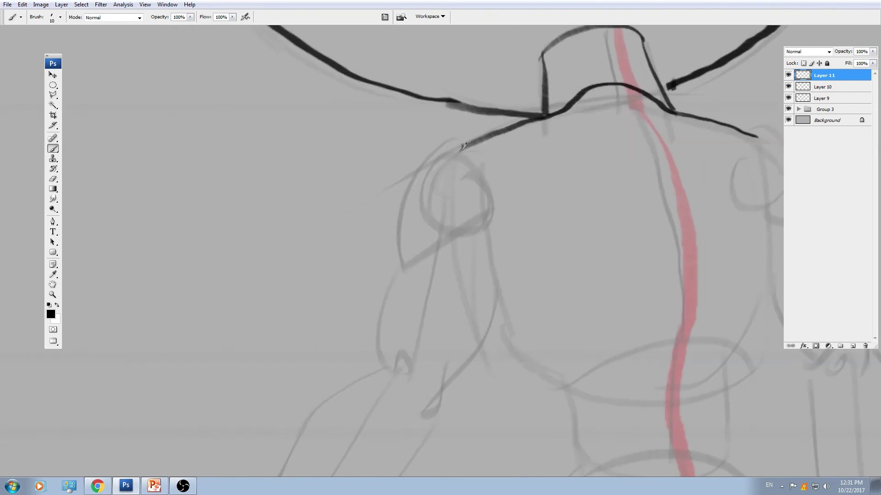
Ink the back view's left shoulder pad, the ribcage sides with its arched lower edge, and the waist's right side.
mouse_move(463, 146)
left_mouse_down()
mouse_move(501, 210)
mouse_move(403, 275)
mouse_move(415, 178)
mouse_move(464, 146)
left_mouse_up()
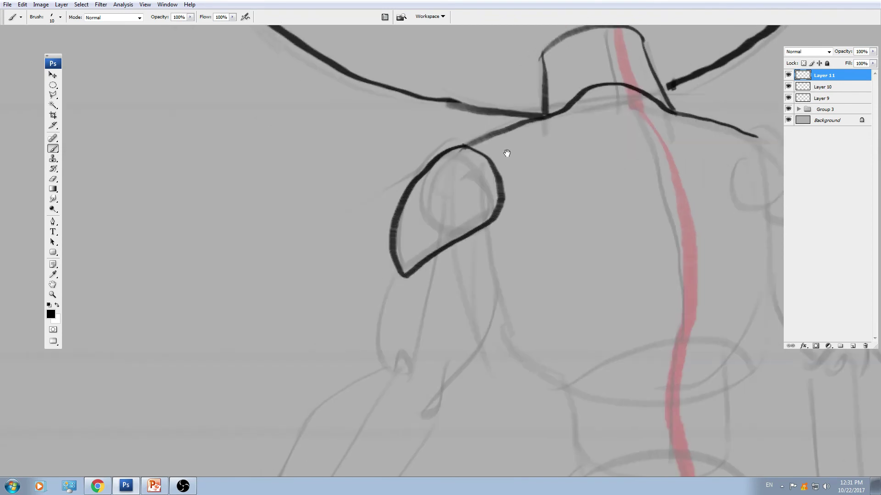
mouse_move(680, 197)
left_mouse_down()
mouse_move(544, 67)
mouse_move(453, 185)
left_mouse_up()
left_click_drag(527, 127, 544, 313)
left_click_drag(385, 329, 455, 238)
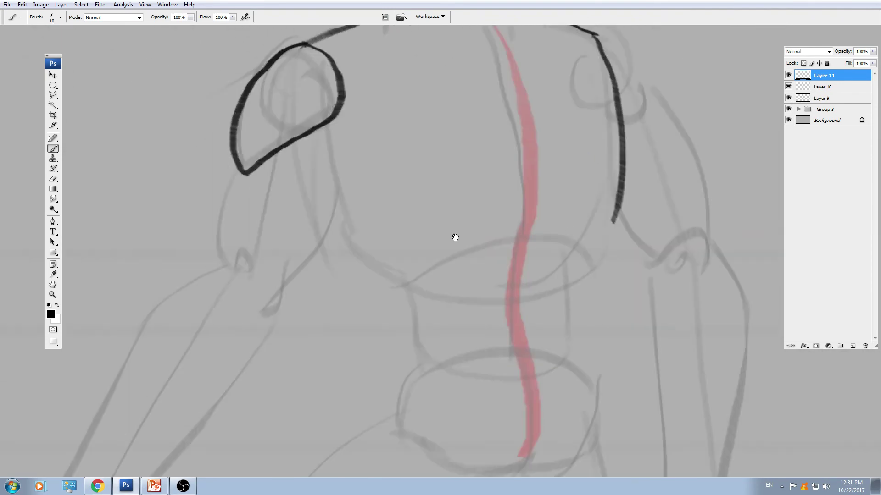
mouse_move(331, 227)
left_mouse_down()
mouse_move(375, 274)
mouse_move(449, 222)
mouse_move(579, 233)
mouse_move(589, 243)
left_mouse_up()
mouse_move(579, 249)
left_mouse_down()
mouse_move(609, 215)
mouse_move(594, 320)
left_mouse_up()
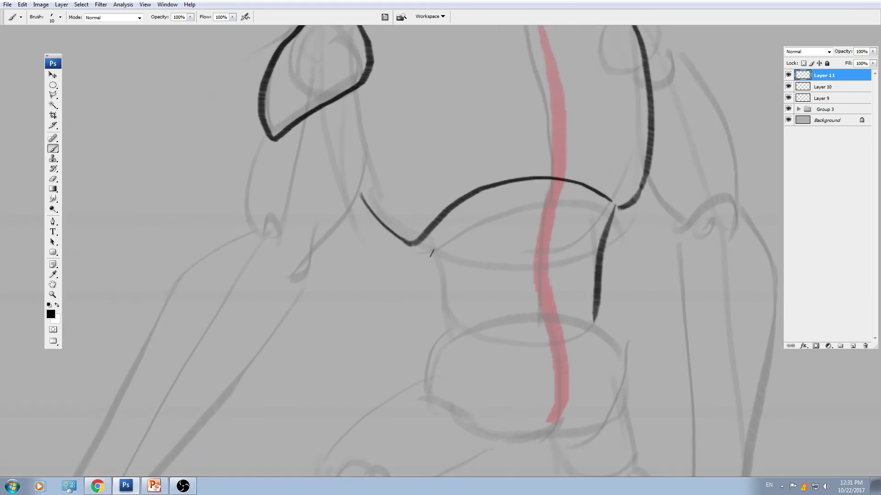
Ink the left side of the back view's waist and the pelvis block beneath it.
mouse_move(421, 240)
left_mouse_down()
mouse_move(452, 331)
mouse_move(452, 290)
left_mouse_up()
mouse_move(448, 289)
left_mouse_down()
mouse_move(582, 273)
mouse_move(613, 280)
left_mouse_up()
mouse_move(466, 309)
left_mouse_down()
mouse_move(582, 273)
mouse_move(608, 281)
mouse_move(502, 256)
mouse_move(497, 271)
mouse_move(502, 240)
mouse_move(570, 295)
mouse_move(558, 296)
mouse_move(599, 296)
left_mouse_up()
left_click_drag(621, 250, 596, 302)
left_click_drag(667, 247, 640, 269)
mouse_move(637, 204)
left_mouse_down()
mouse_move(650, 254)
mouse_move(641, 298)
mouse_move(623, 308)
left_mouse_up()
mouse_move(472, 277)
left_mouse_down()
mouse_move(566, 193)
mouse_move(627, 238)
left_mouse_up()
Ink the upper and lower contours of the back view's left thigh, redrawing each stroke until it follows the sketch.
mouse_move(540, 178)
left_mouse_down()
mouse_move(562, 136)
mouse_move(467, 218)
left_mouse_up()
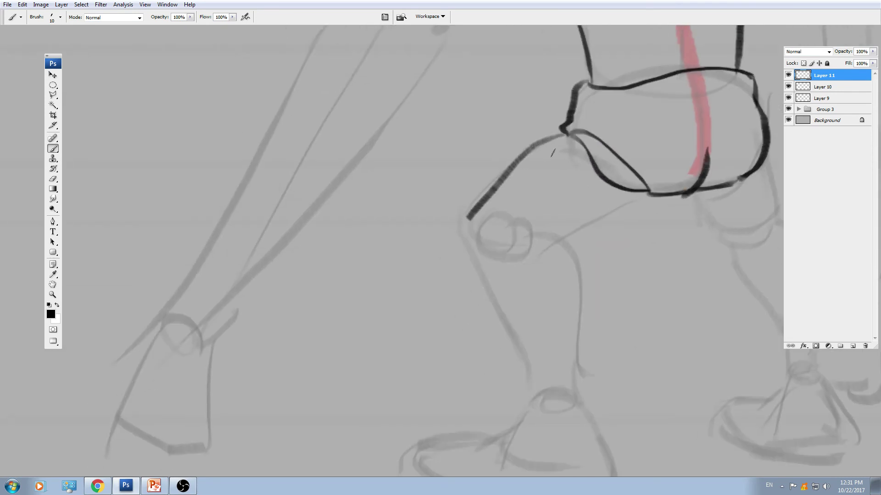
key("ctrl+z")
mouse_move(568, 137)
left_mouse_down()
mouse_move(527, 147)
mouse_move(473, 216)
left_mouse_up()
left_click_drag(624, 200, 539, 254)
left_click_drag(587, 218, 583, 199)
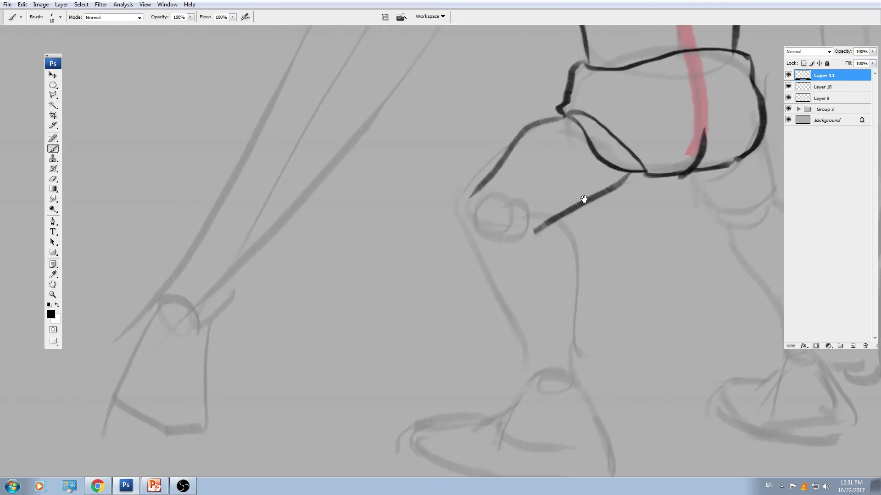
key("ctrl+z")
left_click_drag(638, 174, 537, 233)
left_click_drag(565, 166, 545, 184)
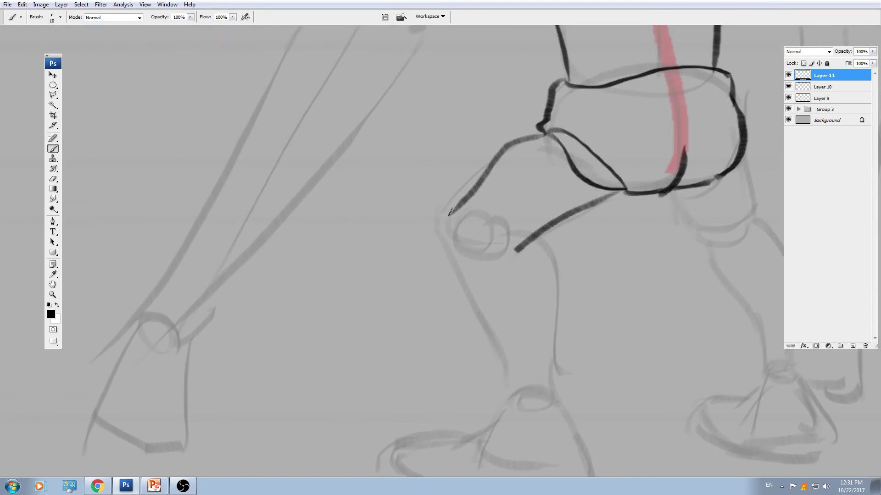
Ink the back view's left kneecap, round knee joint and both sides of the shin.
mouse_move(450, 212)
left_mouse_down()
mouse_move(442, 225)
mouse_move(466, 245)
mouse_move(461, 272)
mouse_move(461, 246)
mouse_move(525, 221)
mouse_move(519, 211)
mouse_move(477, 233)
mouse_move(535, 198)
mouse_move(517, 176)
mouse_move(546, 238)
mouse_move(534, 327)
mouse_move(533, 288)
left_mouse_up()
key("ctrl+z")
key("ctrl+z")
key("e")
key("b")
mouse_move(471, 196)
left_mouse_down()
mouse_move(474, 172)
mouse_move(513, 321)
left_mouse_up()
mouse_move(500, 173)
left_mouse_down()
mouse_move(507, 203)
mouse_move(526, 176)
left_mouse_up()
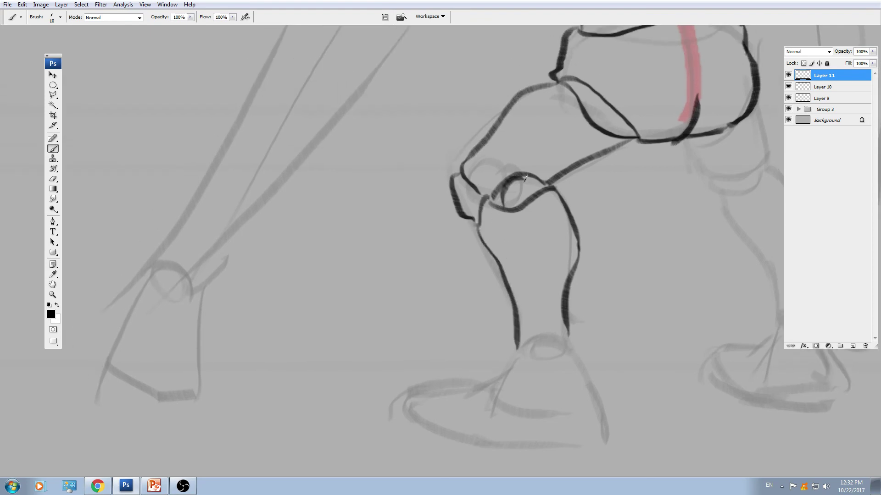
left_click_drag(462, 178, 475, 221)
left_click_drag(490, 178, 477, 207)
Ink the back view's left ankle, heel block, toe and sole with curved bands over the instep.
mouse_move(527, 310)
left_mouse_down()
mouse_move(495, 226)
mouse_move(501, 184)
left_mouse_up()
mouse_move(478, 253)
left_mouse_down()
mouse_move(503, 245)
mouse_move(536, 258)
left_mouse_up()
mouse_move(495, 268)
left_mouse_down()
mouse_move(517, 248)
mouse_move(508, 249)
mouse_move(485, 311)
mouse_move(532, 337)
mouse_move(587, 328)
left_mouse_up()
mouse_move(563, 250)
left_mouse_down()
mouse_move(592, 322)
mouse_move(633, 303)
mouse_move(523, 275)
mouse_move(499, 294)
mouse_move(504, 316)
left_mouse_up()
mouse_move(534, 262)
left_mouse_down()
mouse_move(450, 282)
mouse_move(487, 323)
mouse_move(553, 328)
mouse_move(510, 330)
mouse_move(533, 324)
left_mouse_up()
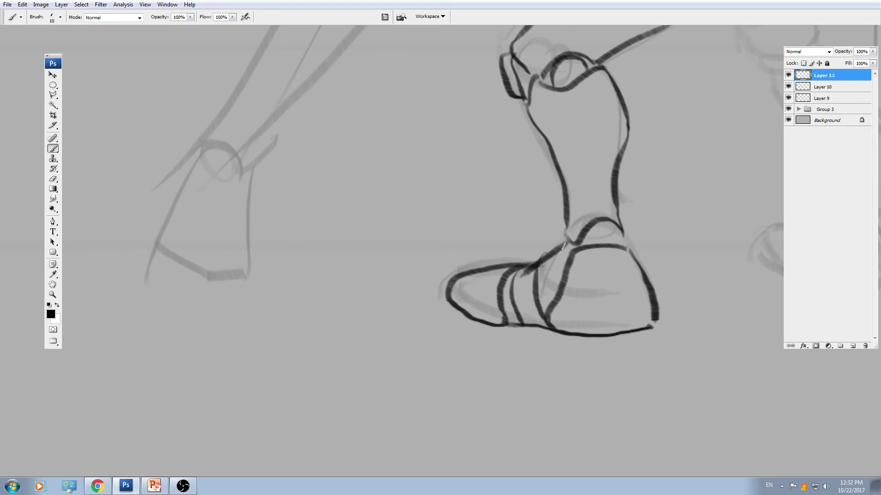
left_click_drag(558, 249, 548, 302)
left_click_drag(615, 226, 589, 269)
Erase the overlapping lines at the back view's left knee joint and redraw its lower curve.
mouse_move(602, 228)
left_mouse_down()
mouse_move(518, 279)
mouse_move(489, 319)
left_mouse_up()
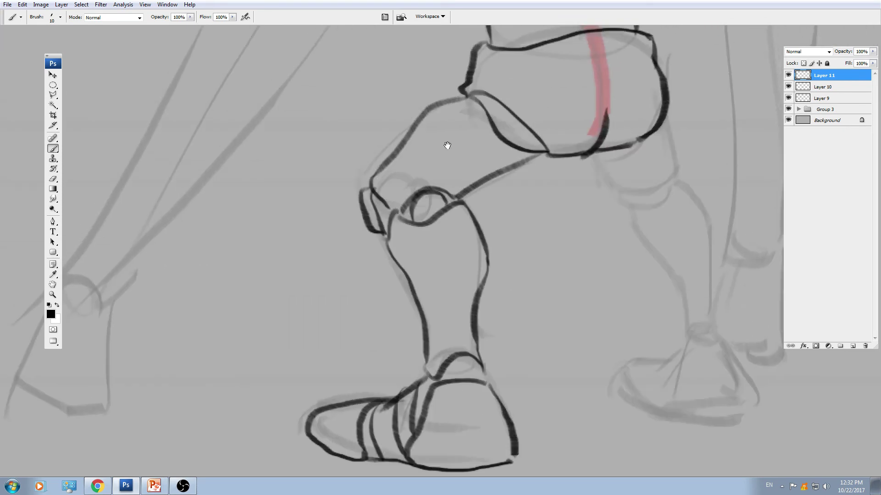
key("e")
mouse_move(463, 213)
left_mouse_down()
mouse_move(421, 232)
mouse_move(438, 224)
left_mouse_up()
key("b")
key("e")
key("b")
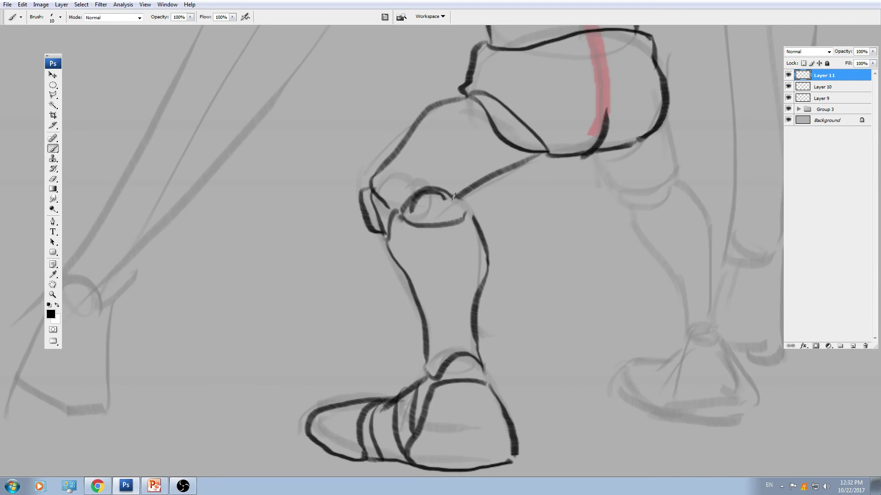
Ink the back view's right thigh and the knee joint at its lower end.
mouse_move(612, 167)
left_mouse_down()
mouse_move(594, 213)
mouse_move(517, 192)
mouse_move(523, 216)
left_mouse_up()
key("ctrl+z")
mouse_move(500, 181)
left_mouse_down()
mouse_move(526, 219)
mouse_move(547, 204)
left_mouse_up()
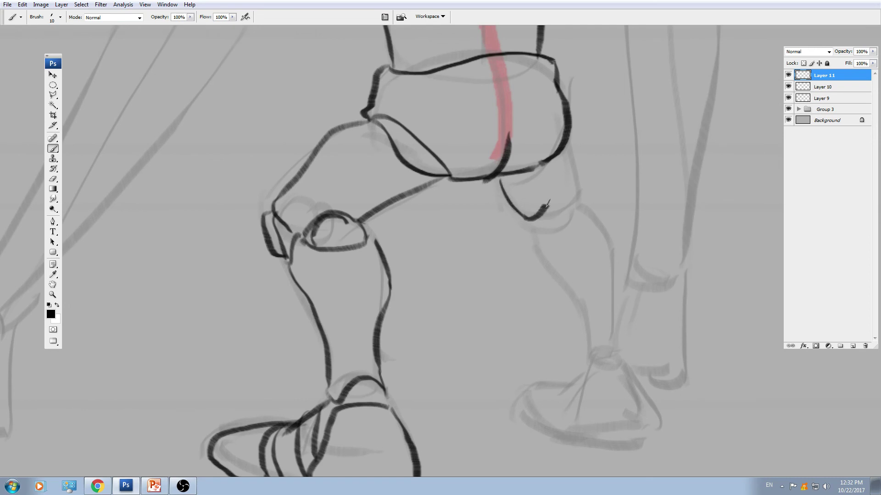
left_click_drag(569, 140, 580, 203)
mouse_move(538, 222)
left_mouse_down()
mouse_move(536, 189)
mouse_move(564, 194)
mouse_move(579, 173)
left_mouse_up()
Ink both sides of the back view's right shin, the ankle curve and the heel block.
mouse_move(542, 199)
left_mouse_down()
mouse_move(537, 183)
mouse_move(534, 216)
mouse_move(583, 304)
left_mouse_up()
left_click_drag(578, 159, 607, 205)
mouse_move(601, 205)
left_mouse_down()
mouse_move(597, 187)
mouse_move(609, 279)
mouse_move(607, 246)
mouse_move(589, 258)
mouse_move(611, 258)
mouse_move(620, 273)
left_mouse_up()
key("ctrl+z")
mouse_move(619, 284)
left_mouse_down()
mouse_move(612, 250)
mouse_move(636, 310)
left_mouse_up()
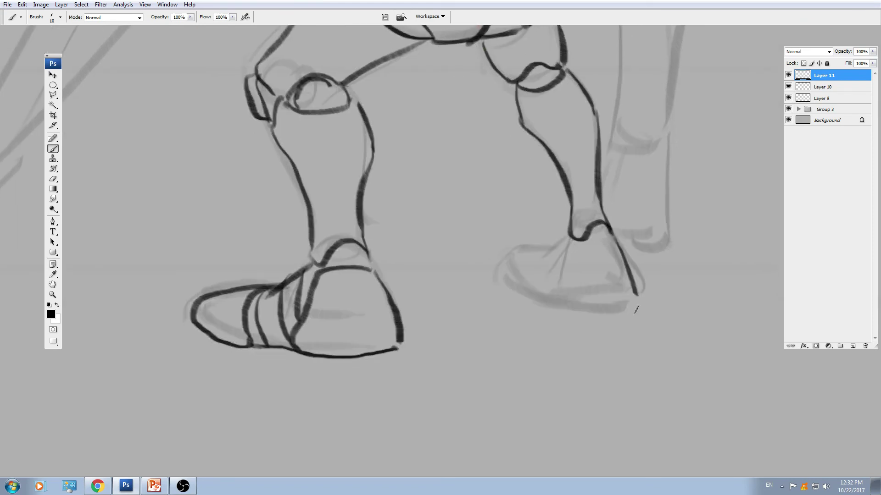
mouse_move(615, 243)
left_mouse_down()
mouse_move(579, 255)
mouse_move(553, 304)
mouse_move(625, 305)
left_mouse_up()
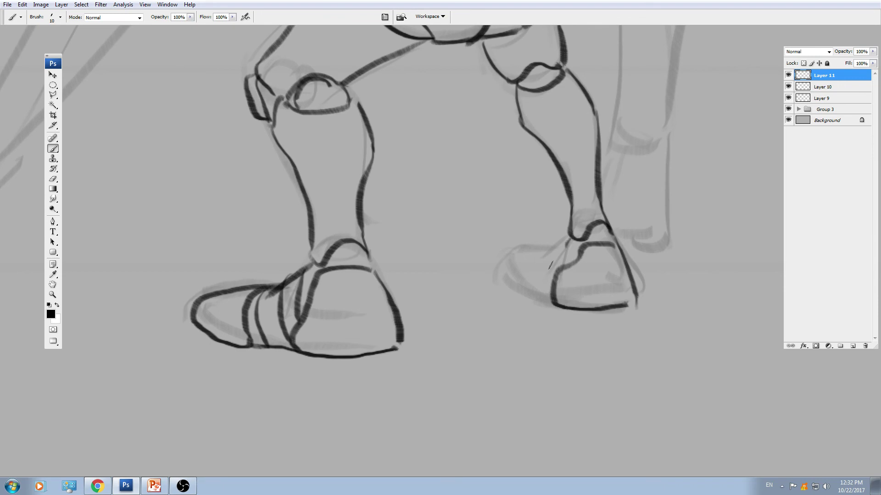
Ink the toe outline of the back view's right foot and the curved bands over its instep.
mouse_move(567, 241)
left_mouse_down()
mouse_move(541, 277)
mouse_move(508, 255)
mouse_move(512, 262)
left_mouse_up()
key("ctrl+z")
mouse_move(534, 300)
left_mouse_down()
mouse_move(545, 268)
mouse_move(514, 261)
left_mouse_up()
key("ctrl+alt+z")
key("ctrl+alt+z")
key("ctrl+alt+z")
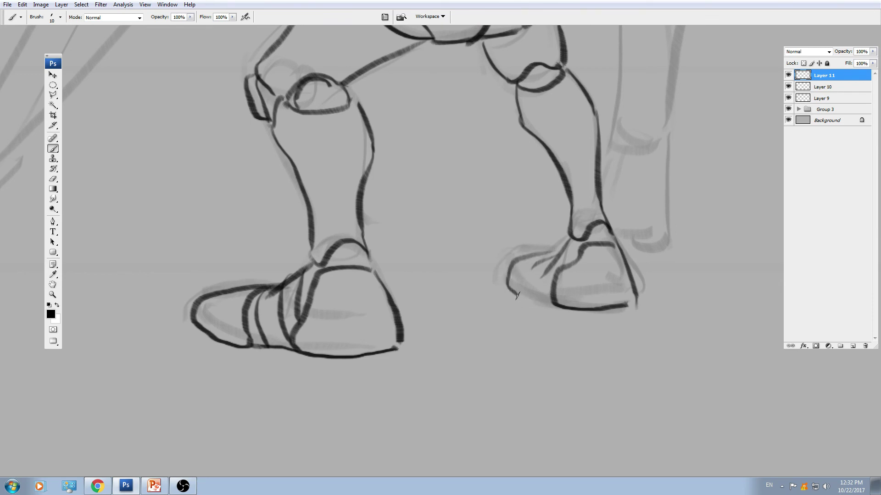
left_click_drag(516, 296, 541, 260)
left_click_drag(527, 297, 554, 301)
mouse_move(542, 260)
left_mouse_down()
mouse_move(534, 286)
mouse_move(547, 297)
left_mouse_up()
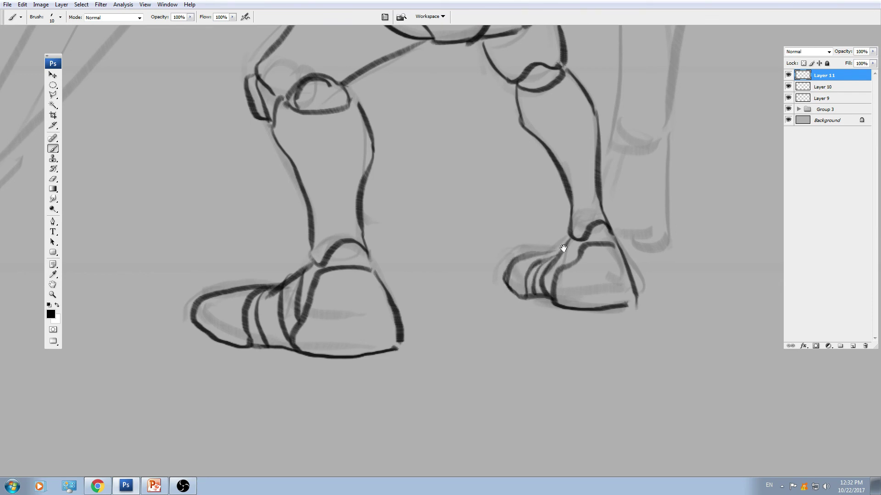
Add a new layer and set the foreground color to red for the back view's contour lines.
left_click_drag(562, 247, 526, 307)
key("ctrl+minus")
left_click_drag(553, 254, 522, 277)
left_click_drag(444, 166, 485, 282)
left_click(853, 346)
left_click_drag(541, 320, 558, 257)
left_click(51, 314)
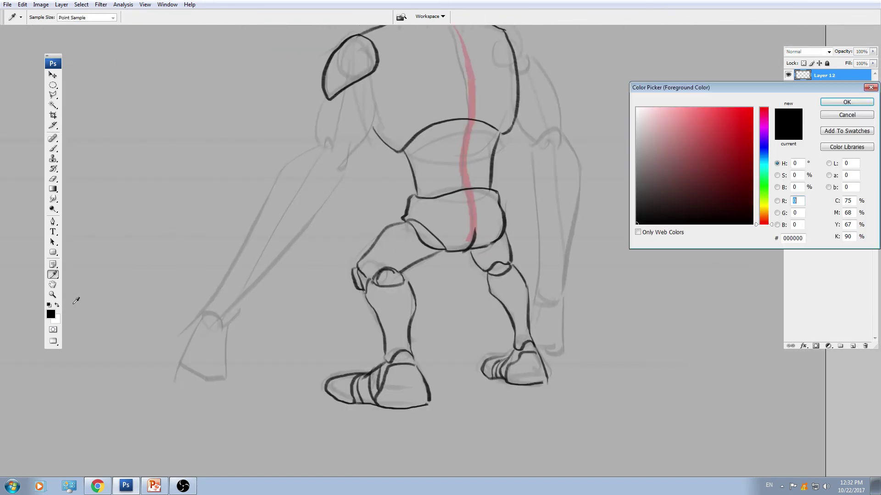
left_click(645, 150)
left_click(728, 116)
left_click(846, 102)
left_click_drag(393, 306, 429, 225)
key("ctrl+plus")
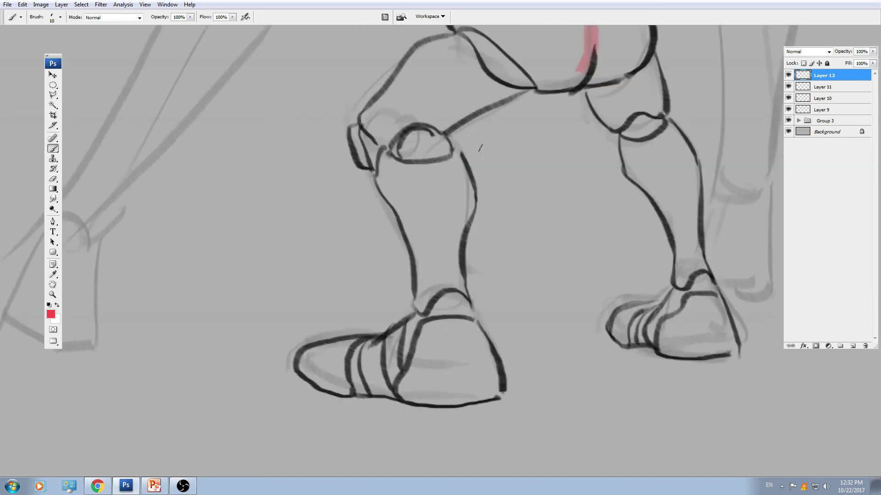
Draw red center lines down the thighs and shins of both back view legs.
left_click_drag(480, 148, 483, 186)
mouse_move(503, 88)
left_mouse_down()
mouse_move(393, 186)
mouse_move(417, 153)
mouse_move(464, 350)
left_mouse_up()
left_click_drag(573, 252, 445, 334)
left_click_drag(496, 136, 518, 197)
mouse_move(535, 241)
left_mouse_down()
mouse_move(521, 170)
mouse_move(556, 305)
left_mouse_up()
Lower the opacity of the red leg lines' layer to about 39%.
key("ctrl+minus")
key("ctrl+minus")
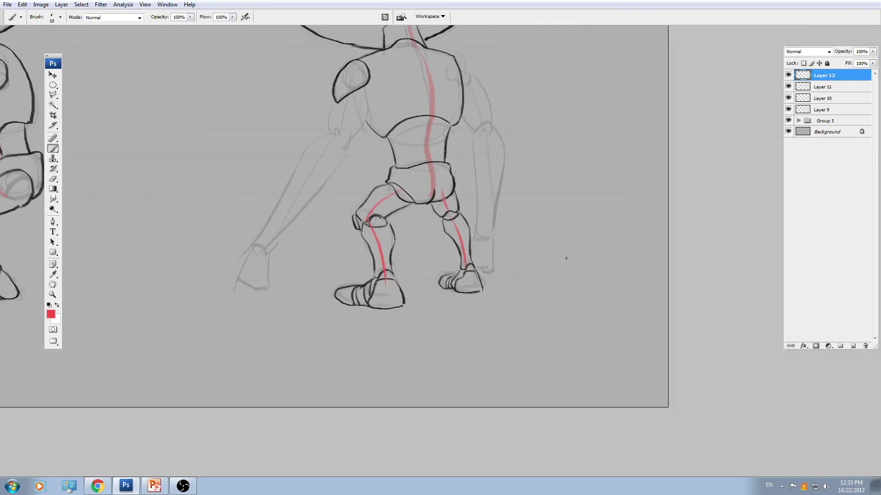
key("ctrl+plus")
left_click(872, 51)
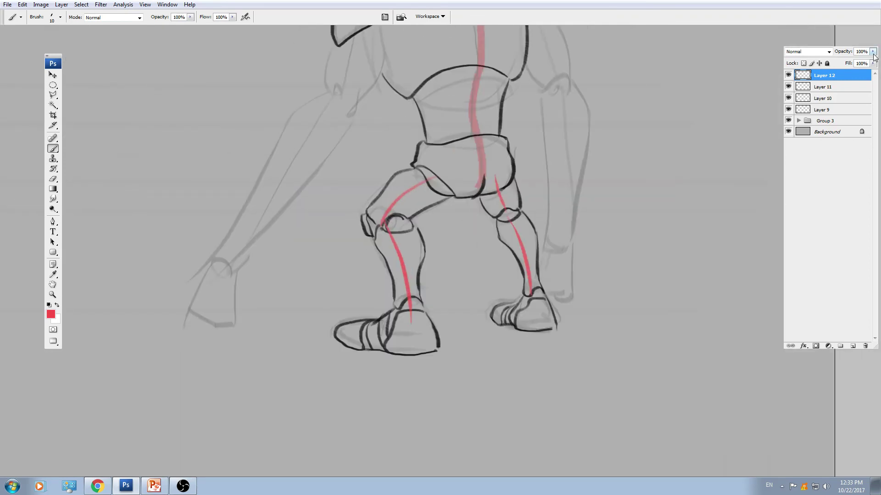
left_click_drag(873, 60, 837, 61)
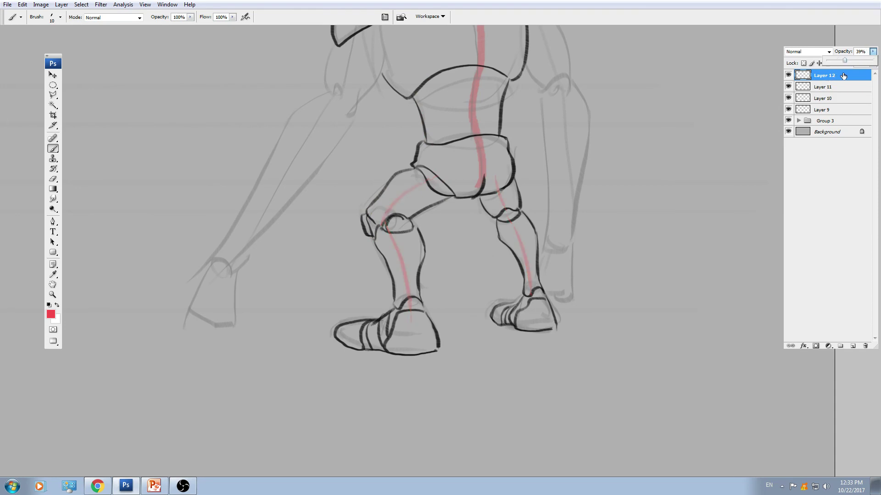
Return to Layer 11 with black and ink the outer contour of the back view's left upper arm.
left_click(829, 93)
left_click_drag(563, 118, 523, 224)
key("ctrl+plus")
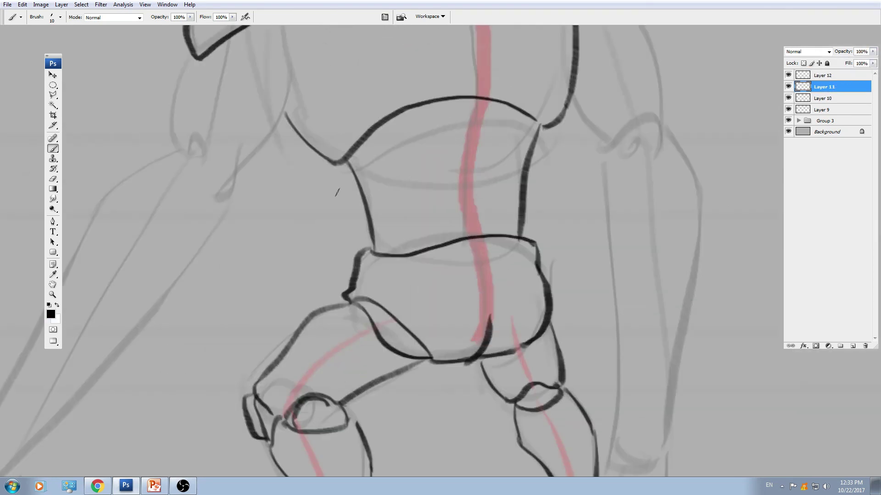
mouse_move(197, 89)
left_mouse_down()
mouse_move(390, 149)
mouse_move(366, 209)
left_mouse_up()
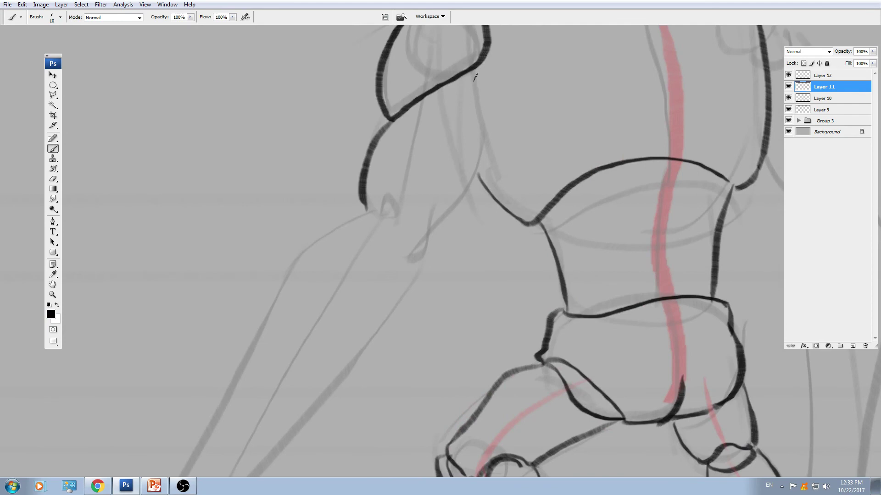
Ink the inner contour of the back view's left upper arm and the rounded elbow joint.
left_click_drag(472, 71, 483, 157)
key("ctrl+z")
mouse_move(465, 74)
left_mouse_down()
mouse_move(489, 130)
mouse_move(449, 239)
mouse_move(436, 228)
left_mouse_up()
key("ctrl+z")
mouse_move(498, 106)
left_mouse_down()
mouse_move(438, 208)
mouse_move(430, 186)
mouse_move(383, 192)
mouse_move(437, 233)
left_mouse_up()
key("ctrl+z")
mouse_move(435, 203)
left_mouse_down()
mouse_move(422, 241)
mouse_move(404, 191)
mouse_move(415, 253)
mouse_move(439, 230)
left_mouse_up()
left_click_drag(437, 228, 448, 191)
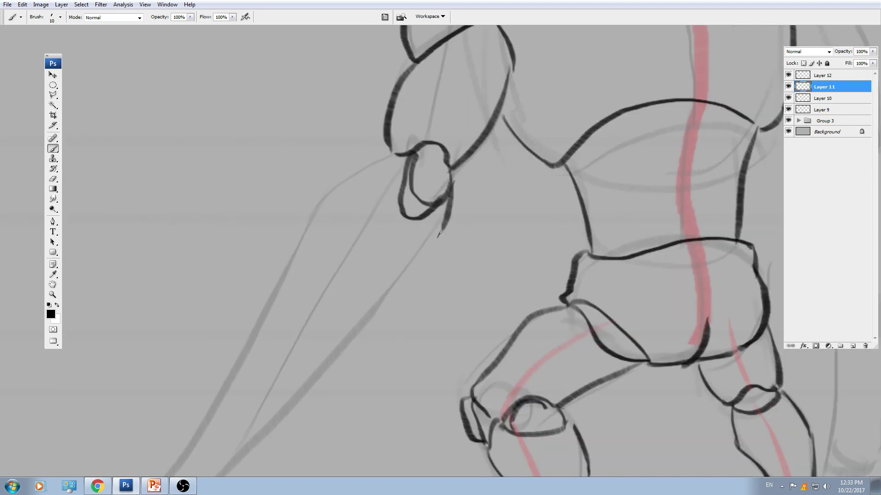
Ink the inner and outer contours of the back view's left forearm, with the small notch beside the elbow.
mouse_move(438, 236)
left_mouse_down()
mouse_move(516, 167)
mouse_move(280, 427)
left_mouse_up()
left_click_drag(447, 110, 444, 163)
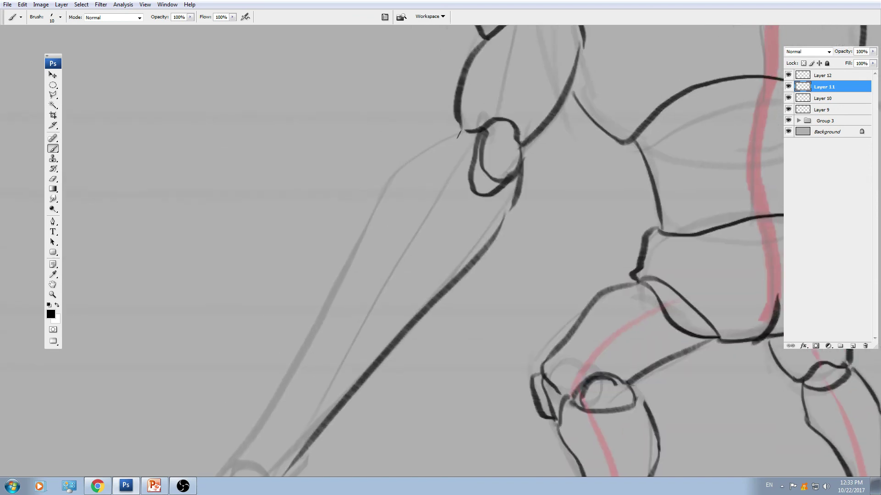
left_click_drag(460, 131, 438, 164)
mouse_move(436, 166)
left_mouse_down()
mouse_move(452, 144)
mouse_move(407, 163)
left_mouse_up()
mouse_move(398, 177)
left_mouse_down()
mouse_move(435, 137)
mouse_move(296, 406)
left_mouse_up()
mouse_move(483, 107)
left_mouse_down()
mouse_move(472, 143)
mouse_move(515, 122)
left_mouse_up()
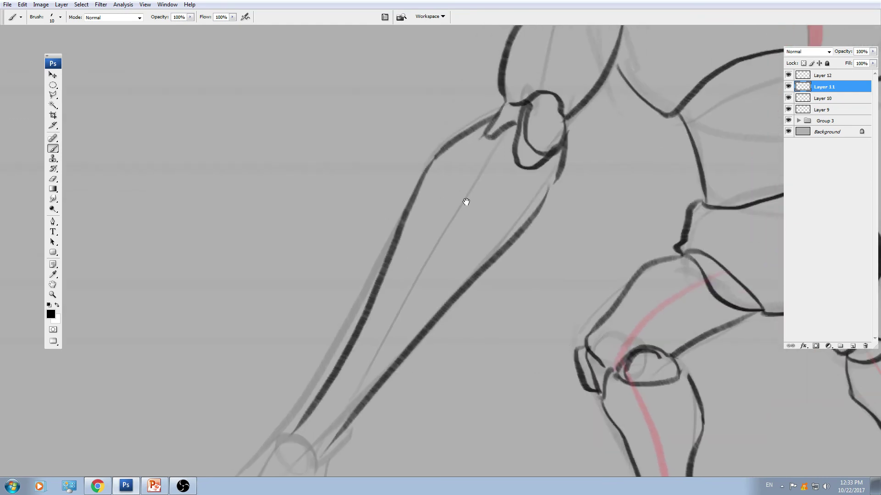
Ink the wrist line and the wedge-shaped hand of the back view's left arm.
left_click_drag(319, 374, 411, 209)
mouse_move(392, 263)
left_mouse_down()
mouse_move(420, 281)
mouse_move(394, 226)
mouse_move(366, 364)
mouse_move(384, 373)
left_mouse_up()
left_click_drag(419, 229, 433, 335)
mouse_move(383, 364)
left_mouse_down()
mouse_move(427, 353)
mouse_move(438, 336)
left_mouse_up()
key("ctrl+minus")
key("ctrl+minus")
left_click_drag(580, 184, 415, 344)
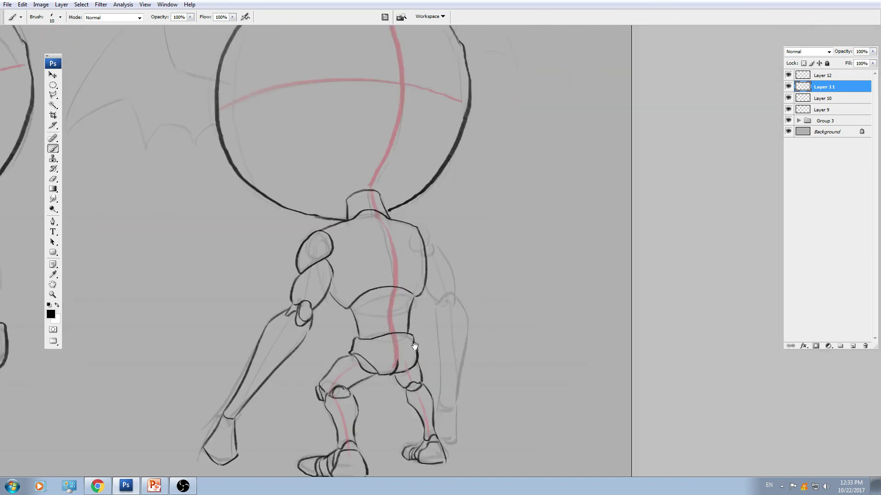
Ink the curved armpit lines between the back view's left upper arm and the torso.
key("ctrl+plus")
key("ctrl+plus")
key("ctrl+plus")
left_click_drag(474, 306, 547, 209)
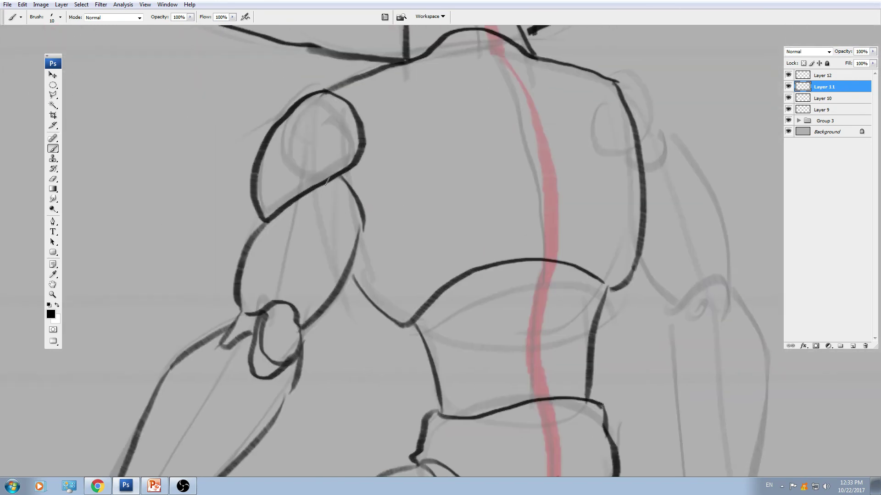
left_click_drag(327, 182, 360, 235)
left_click_drag(357, 179, 360, 245)
left_click_drag(542, 210, 374, 237)
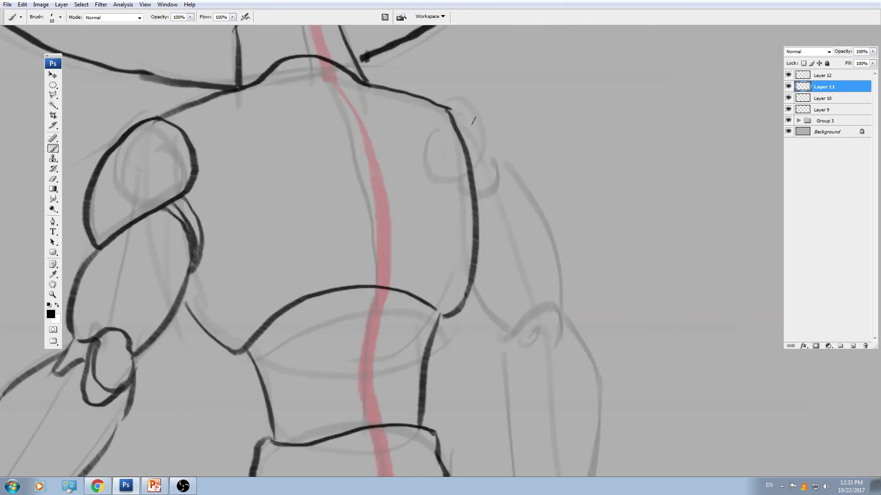
Ink the back view's right shoulder cap and the inner and outer contours of its upper arm.
mouse_move(448, 108)
left_mouse_down()
mouse_move(490, 119)
mouse_move(512, 183)
left_mouse_up()
mouse_move(469, 161)
left_mouse_down()
mouse_move(514, 185)
mouse_move(495, 127)
mouse_move(537, 231)
left_mouse_up()
left_click_drag(506, 238, 524, 217)
left_click_drag(464, 197, 497, 243)
Ink the rounded elbow joint of the back view's right arm.
left_click_drag(508, 245, 554, 220)
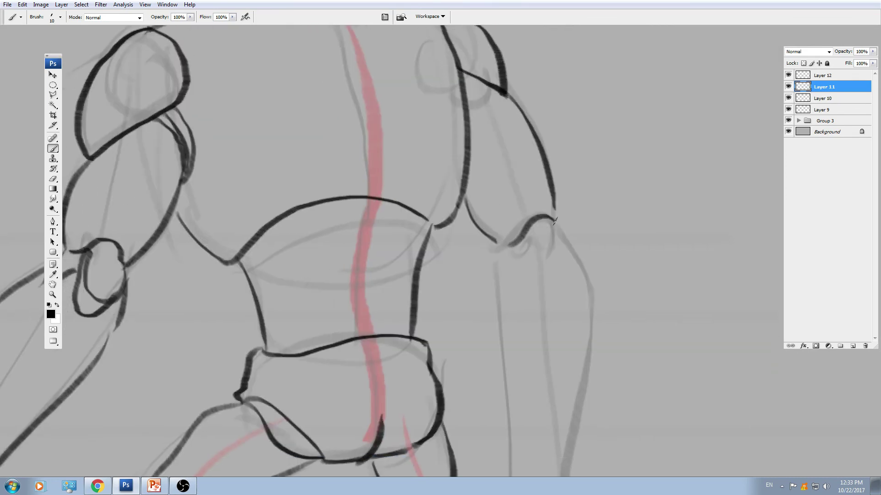
key("ctrl+z")
mouse_move(507, 248)
left_mouse_down()
mouse_move(528, 219)
mouse_move(556, 229)
mouse_move(520, 251)
mouse_move(551, 272)
mouse_move(557, 230)
left_mouse_up()
mouse_move(525, 234)
left_mouse_down()
mouse_move(556, 155)
mouse_move(575, 171)
left_mouse_up()
left_click_drag(515, 207, 536, 137)
mouse_move(530, 114)
left_mouse_down()
mouse_move(536, 151)
mouse_move(548, 120)
left_mouse_up()
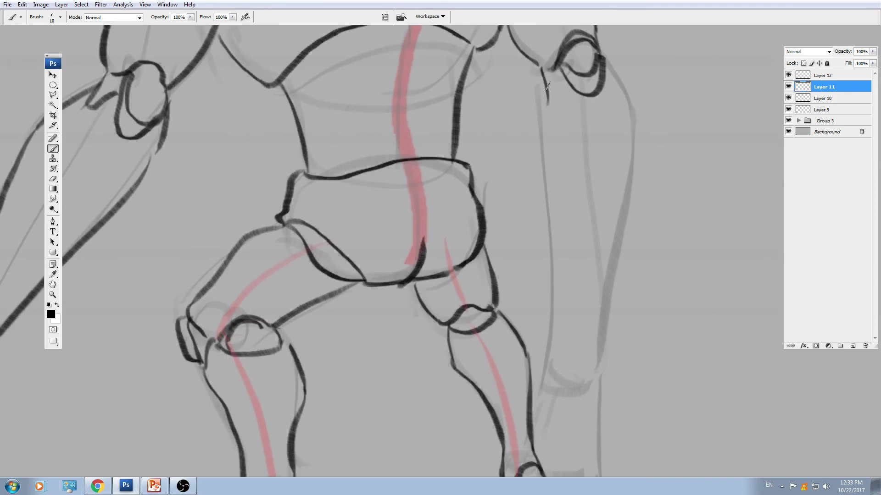
Ink the inner and outer contours of the back view's right forearm and the wrist band.
mouse_move(547, 83)
left_mouse_down()
mouse_move(538, 151)
mouse_move(537, 127)
mouse_move(556, 394)
left_mouse_up()
key("ctrl+z")
left_click_drag(588, 156, 540, 225)
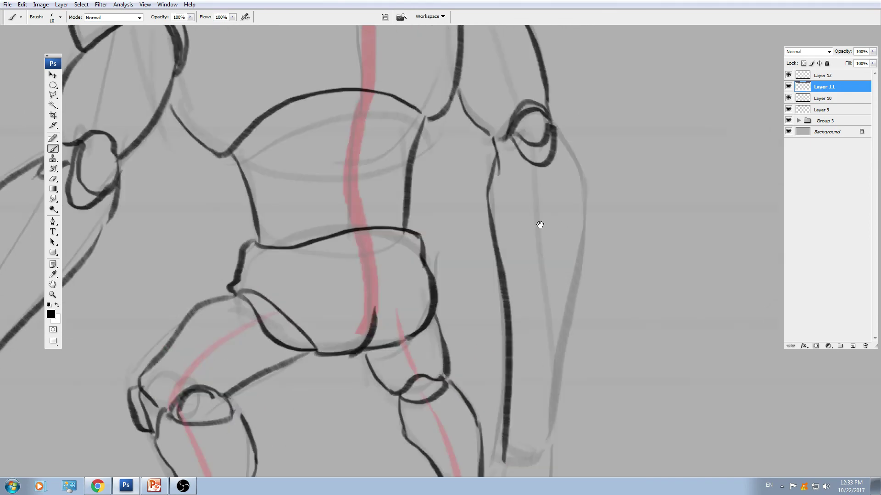
left_click_drag(556, 129, 589, 207)
left_click_drag(585, 246, 593, 140)
mouse_move(597, 89)
left_mouse_down()
mouse_move(558, 339)
mouse_move(567, 232)
mouse_move(574, 246)
mouse_move(565, 341)
left_mouse_up()
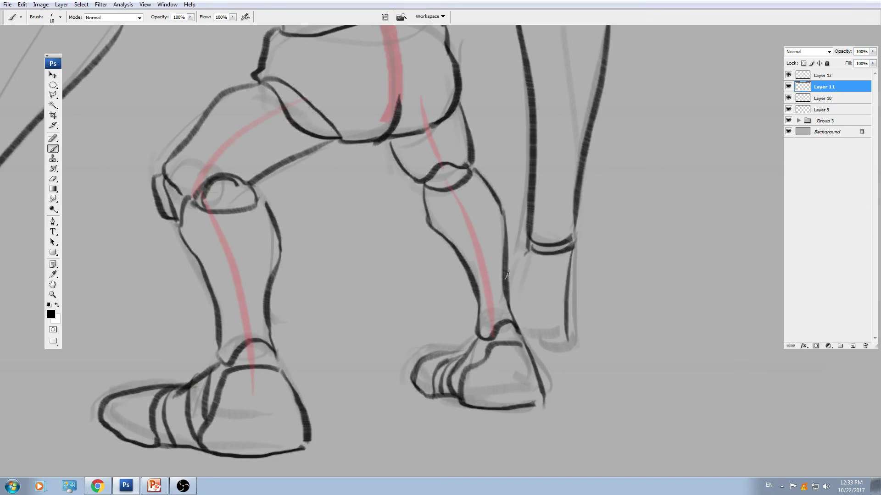
Ink the outline of the back view's right hand below the wrist, behind the foot.
left_click_drag(523, 251, 503, 290)
left_click_drag(530, 339, 569, 338)
key("ctrl+minus")
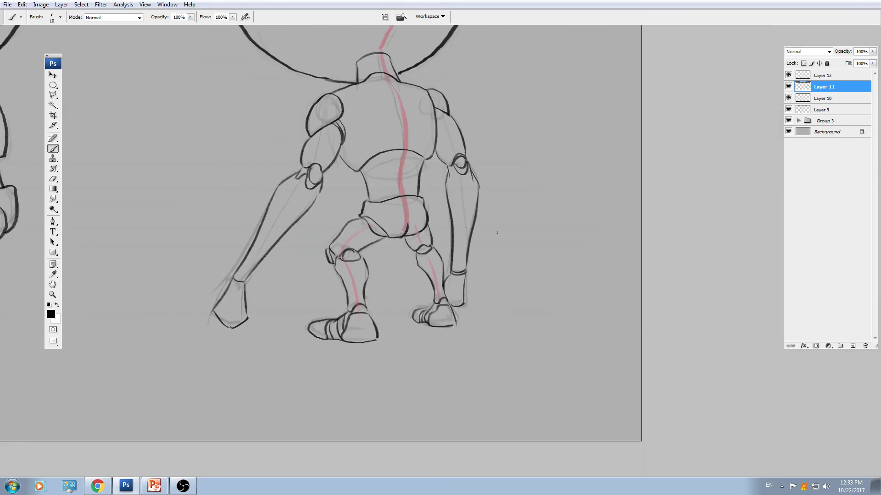
mouse_move(506, 208)
left_mouse_down()
mouse_move(481, 225)
mouse_move(525, 269)
left_mouse_up()
key("ctrl+alt+z")
key("ctrl+alt+z")
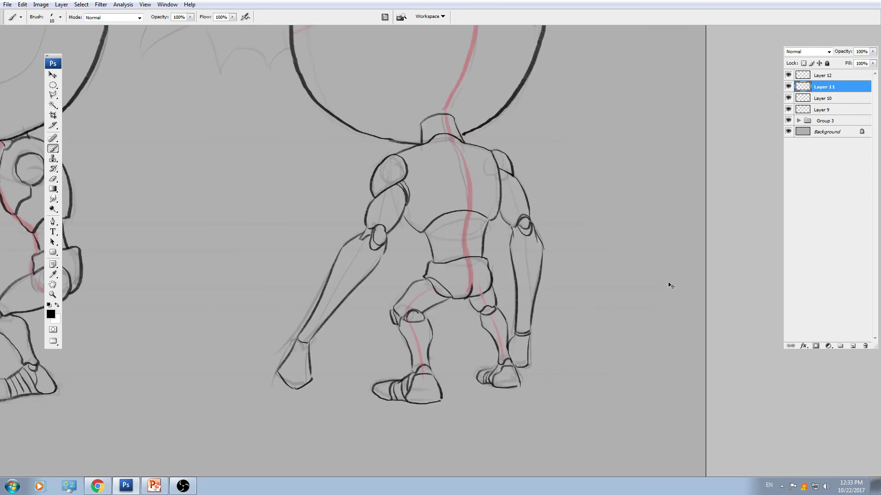
Set the foreground color to red and draw two curved contour lines across the back view's left upper arm.
key("ctrl+plus")
key("ctrl+plus")
left_click_drag(386, 272, 387, 371)
left_click(53, 316)
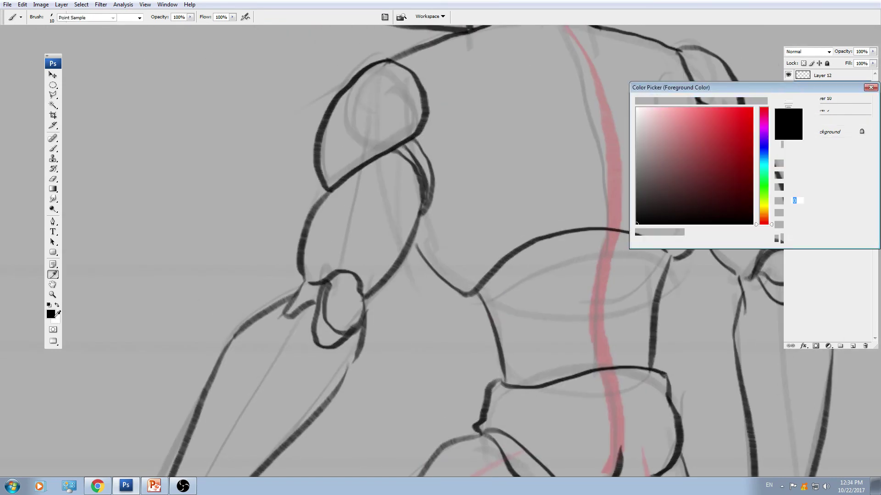
left_click(752, 130)
key("Return")
left_click_drag(368, 227, 400, 223)
mouse_move(356, 178)
left_mouse_down()
mouse_move(427, 189)
mouse_move(440, 212)
left_mouse_up()
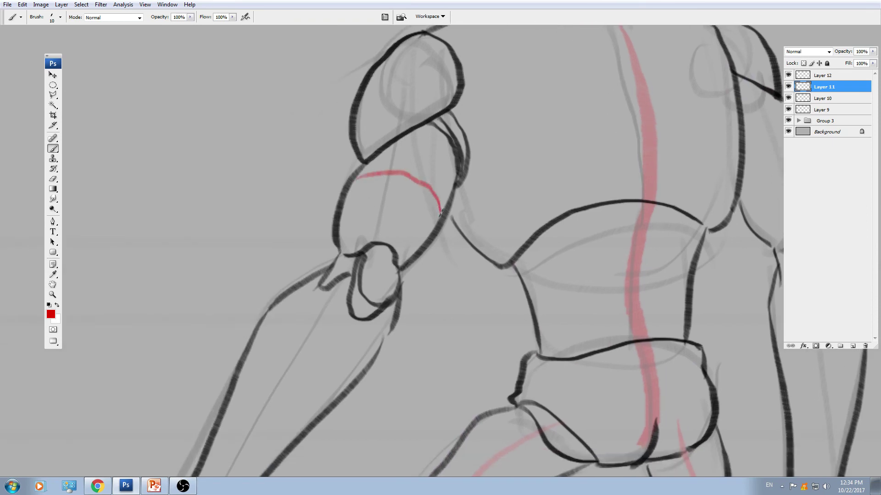
mouse_move(346, 204)
left_mouse_down()
mouse_move(407, 210)
mouse_move(426, 239)
left_mouse_up()
Draw red contour lines across the back view's right upper arm and forearm.
mouse_move(779, 158)
left_mouse_down()
mouse_move(566, 195)
mouse_move(592, 173)
left_mouse_up()
left_click_drag(544, 248, 604, 220)
mouse_move(581, 377)
left_mouse_down()
mouse_move(536, 236)
mouse_move(592, 242)
left_mouse_up()
left_click_drag(534, 349, 588, 339)
Draw two red contour curves across the back view's left forearm, one near the elbow and one near the wrist.
left_click_drag(95, 323, 384, 220)
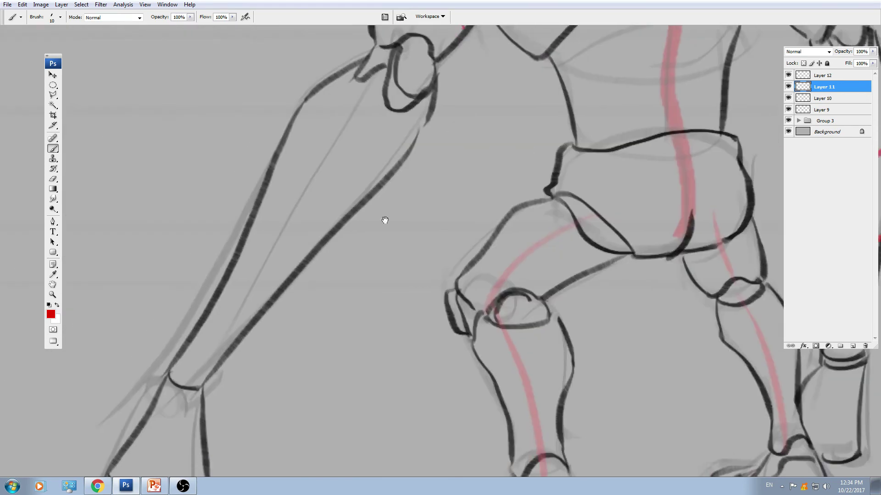
left_click_drag(291, 140, 365, 186)
left_click_drag(214, 306, 249, 324)
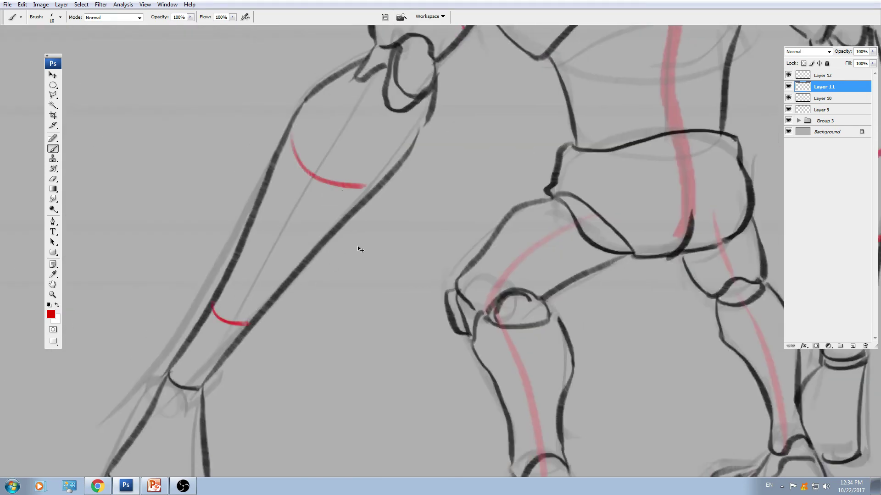
key("ctrl+minus")
key("ctrl+minus")
left_click_drag(534, 169, 504, 226)
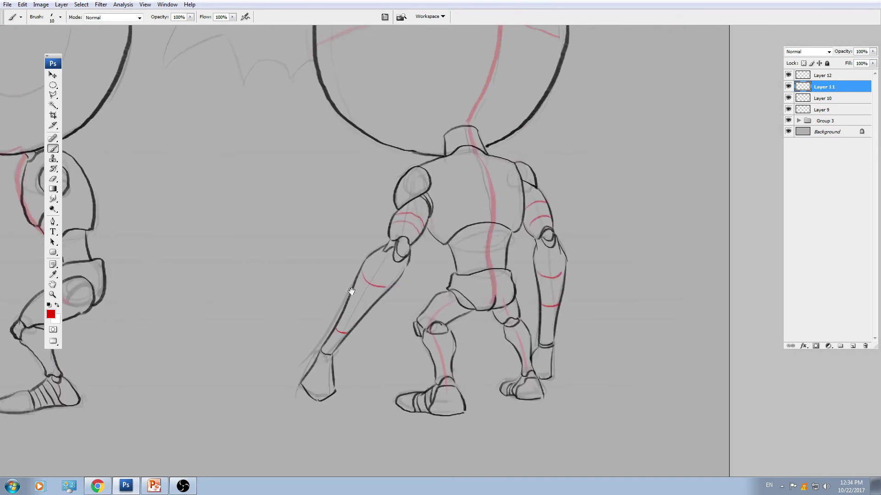
Draw two curved red contour lines across the side view's thigh.
left_click_drag(351, 292, 609, 264)
left_click_drag(399, 305, 504, 271)
key("ctrl+plus")
key("ctrl+plus")
left_click_drag(399, 272, 418, 254)
left_click_drag(387, 169, 432, 256)
left_click_drag(332, 201, 375, 272)
Draw two red contour lines across the side view's shin.
left_click_drag(362, 307, 370, 252)
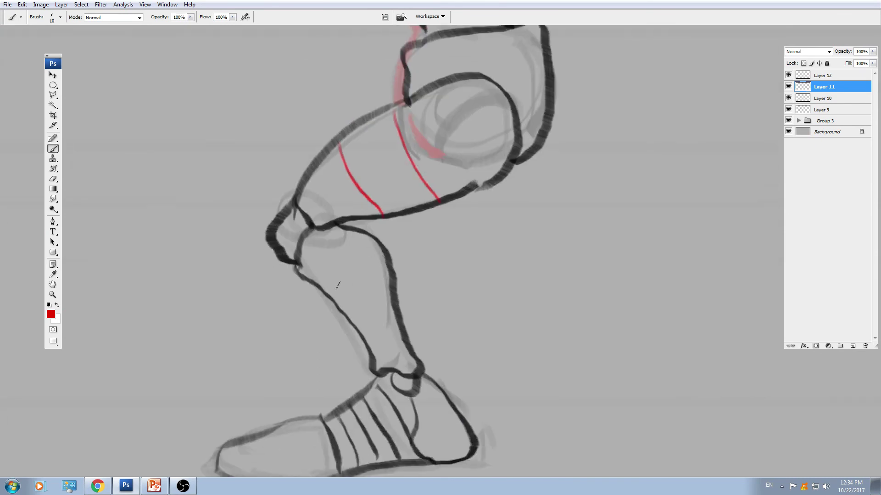
left_click_drag(331, 294, 387, 255)
left_click_drag(365, 331, 383, 323)
key("ctrl+minus")
key("ctrl+minus")
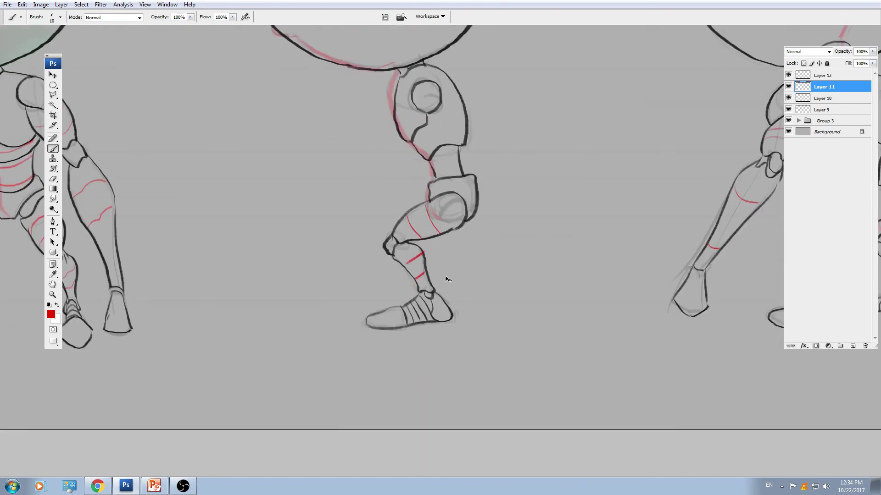
key("ctrl+minus")
Hide Group 3 and draw the vertical red center curve on the front view's head with a size 25 brush.
left_click(788, 121)
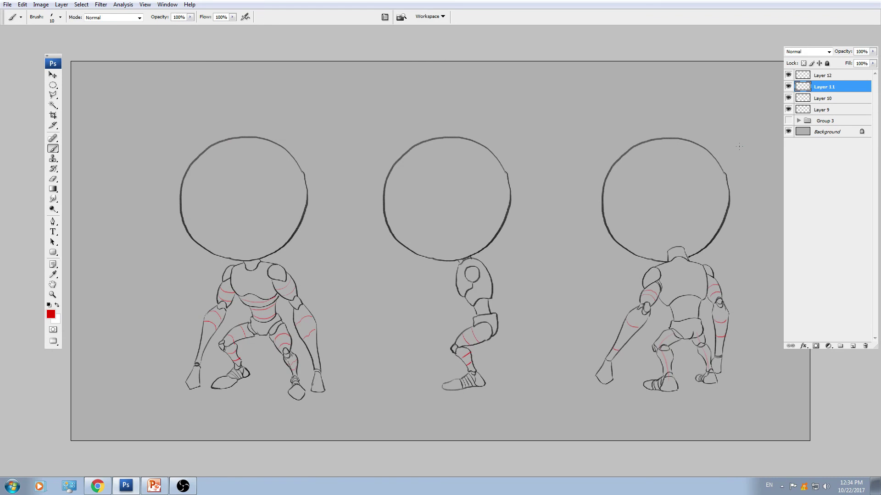
key("ctrl+plus")
left_click_drag(199, 152, 396, 152)
mouse_move(332, 106)
left_mouse_down()
mouse_move(338, 186)
mouse_move(362, 256)
left_mouse_up()
key("ctrl+z")
key("bracketleft")
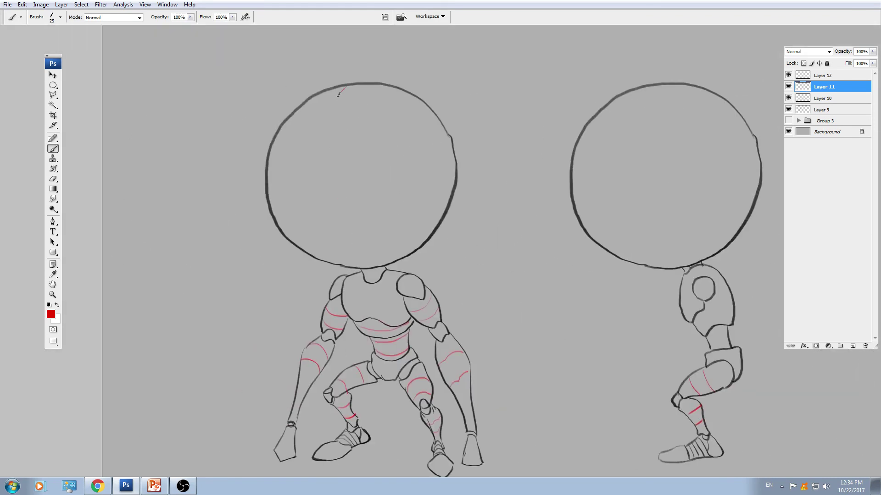
left_click_drag(338, 94, 346, 246)
key("ctrl+z")
mouse_move(341, 89)
left_mouse_down()
mouse_move(313, 127)
mouse_move(320, 236)
left_mouse_up()
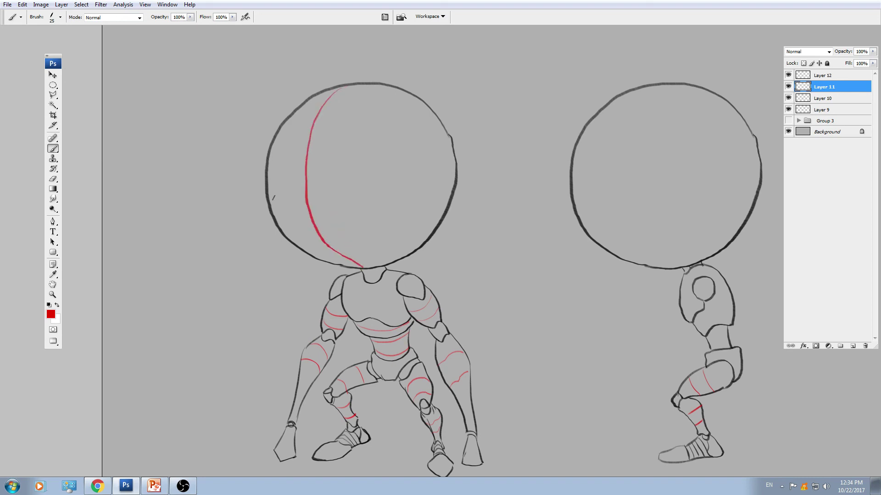
Draw the horizontal red line across the front view's head and a red circle near its right edge.
left_click_drag(272, 198, 445, 178)
key("ctrl+z")
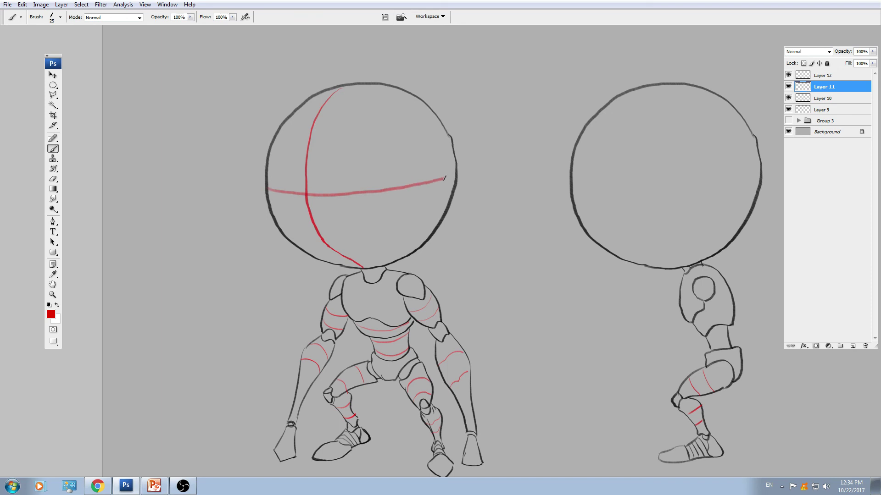
mouse_move(464, 116)
left_mouse_down()
mouse_move(354, 107)
mouse_move(277, 197)
mouse_move(335, 202)
left_mouse_up()
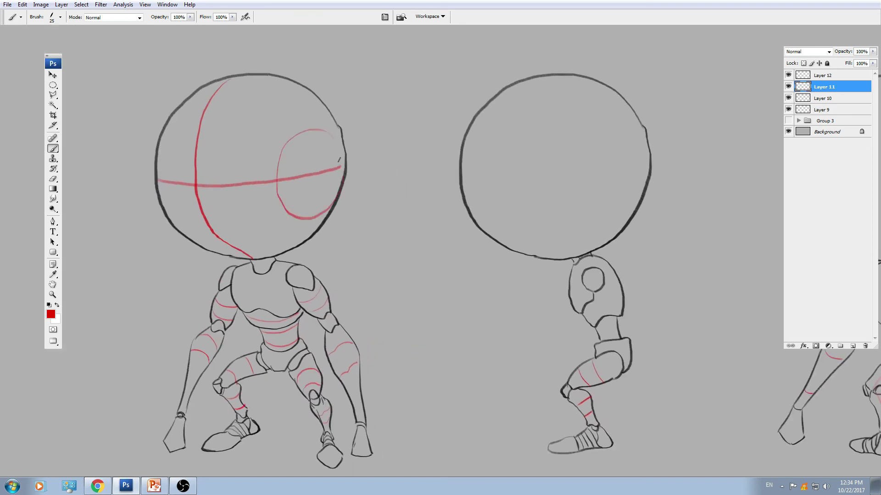
mouse_move(326, 152)
left_mouse_down()
mouse_move(348, 184)
mouse_move(377, 200)
mouse_move(388, 235)
left_mouse_up()
key("ctrl+alt+z")
key("ctrl+alt+z")
left_click_drag(530, 209, 516, 194)
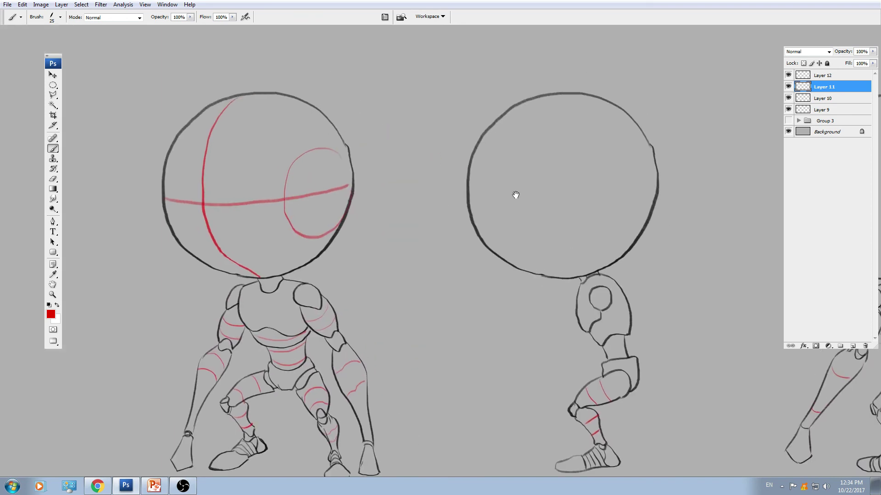
Draw a slanted red line across the side view's head and crossing red center lines on the back view's head.
left_click_drag(473, 214, 630, 172)
left_click_drag(657, 205, 478, 181)
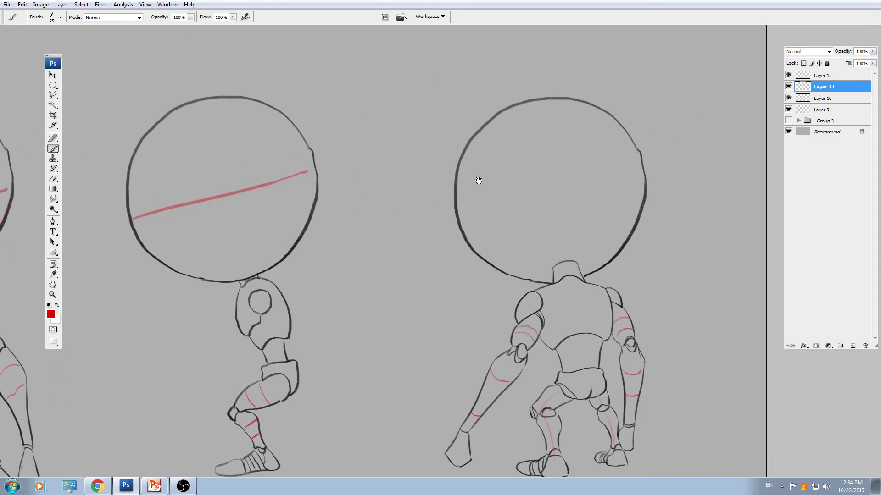
mouse_move(545, 100)
left_mouse_down()
mouse_move(576, 162)
mouse_move(578, 252)
left_mouse_up()
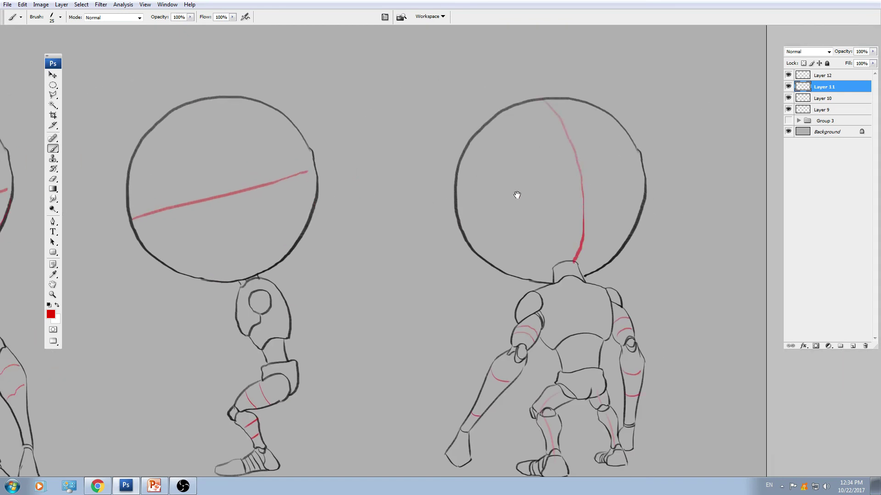
left_click_drag(462, 210, 640, 180)
Draw the red spine line down the back view's body and red wing-base circles on the side and back view heads.
mouse_move(574, 264)
left_mouse_down()
mouse_move(561, 218)
mouse_move(579, 285)
left_mouse_up()
left_click_drag(578, 343, 577, 354)
left_click_drag(350, 331, 557, 278)
key("ctrl+minus")
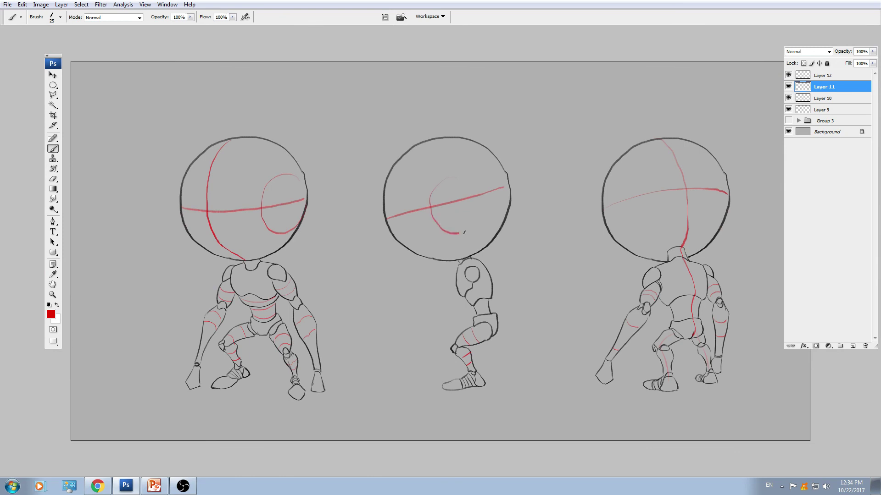
left_click_drag(464, 232, 456, 183)
left_click_drag(605, 188, 629, 214)
Extend the canvas upward with the Crop tool to roughly double its height, keeping its full width.
key("ctrl+minus")
key("ctrl+minus")
key("c")
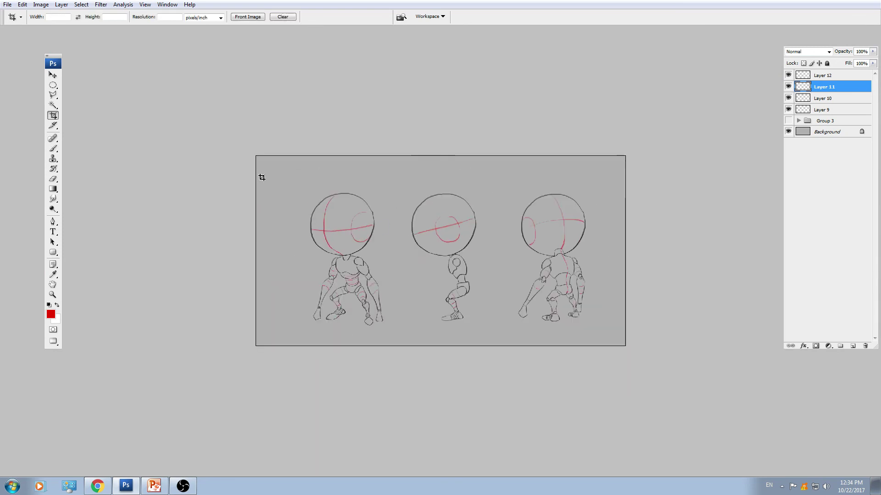
left_click_drag(255, 156, 626, 346)
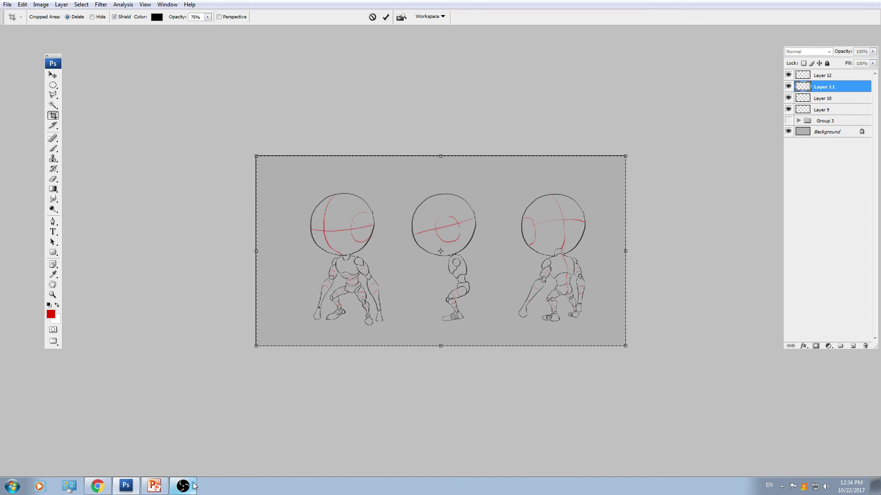
left_click_drag(471, 155, 431, 64)
key("Return")
Fill the Background layer with the gray sampled from the existing backdrop.
key("v")
key("alt+comma")
key("b")
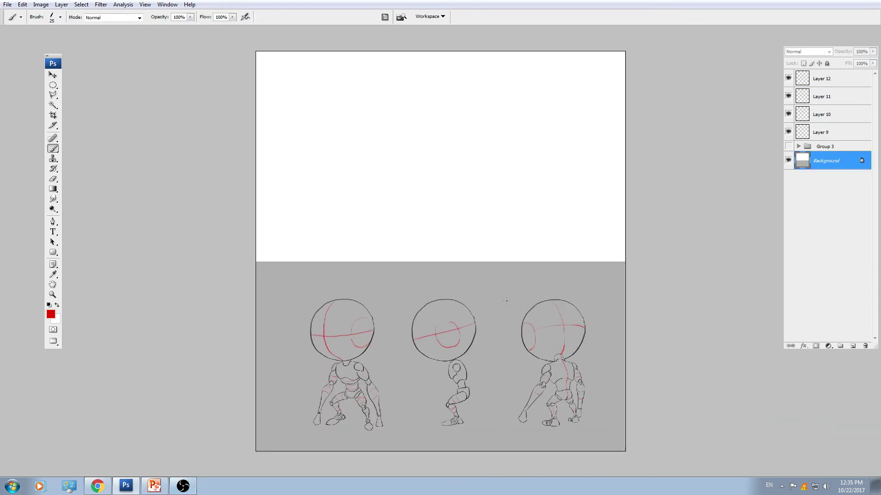
left_click(510, 294, "alt")
key("alt+BackSpace")
Show Group 3, move it up above the inked figures, and set its opacity to 100%.
left_click(789, 147)
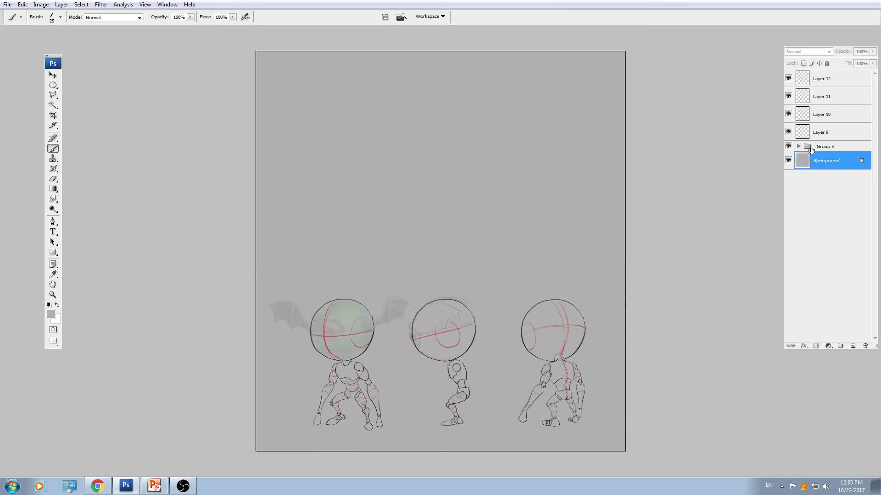
left_click(824, 146)
key("v")
left_click_drag(509, 356, 502, 225)
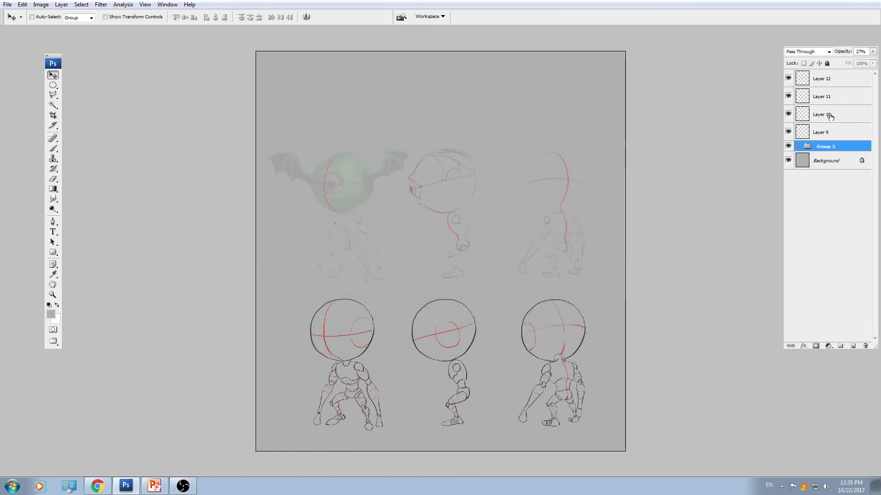
left_click(873, 51)
left_click_drag(839, 61, 872, 60)
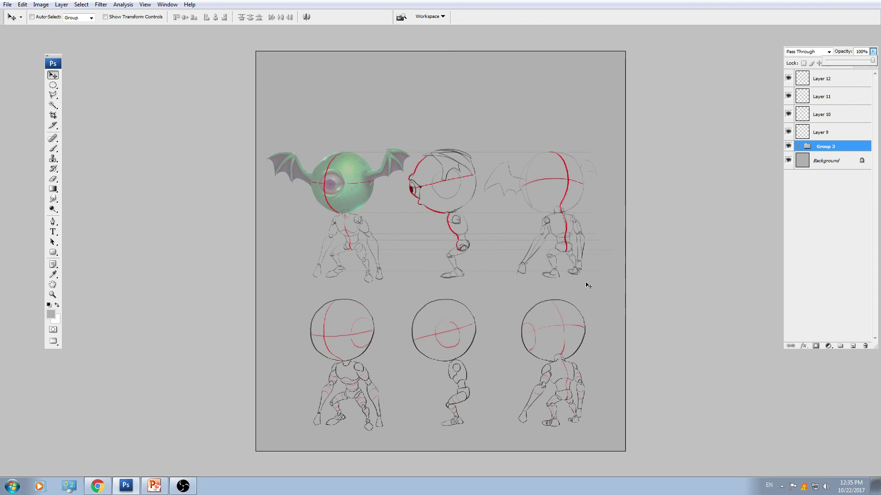